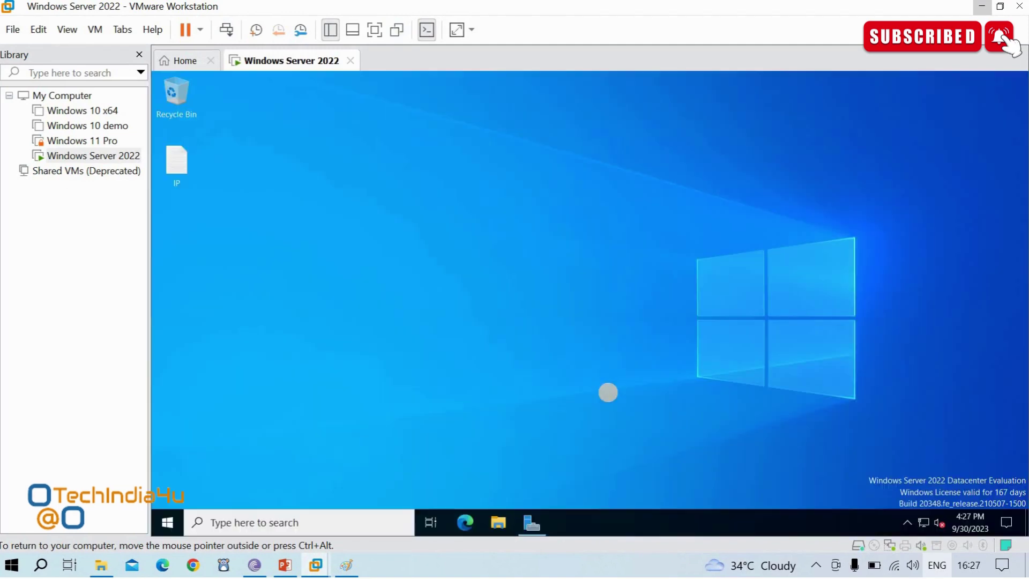
# Step: Show the Windows Server 2022 virtual machine in full screen
pyautogui.click(375, 30)
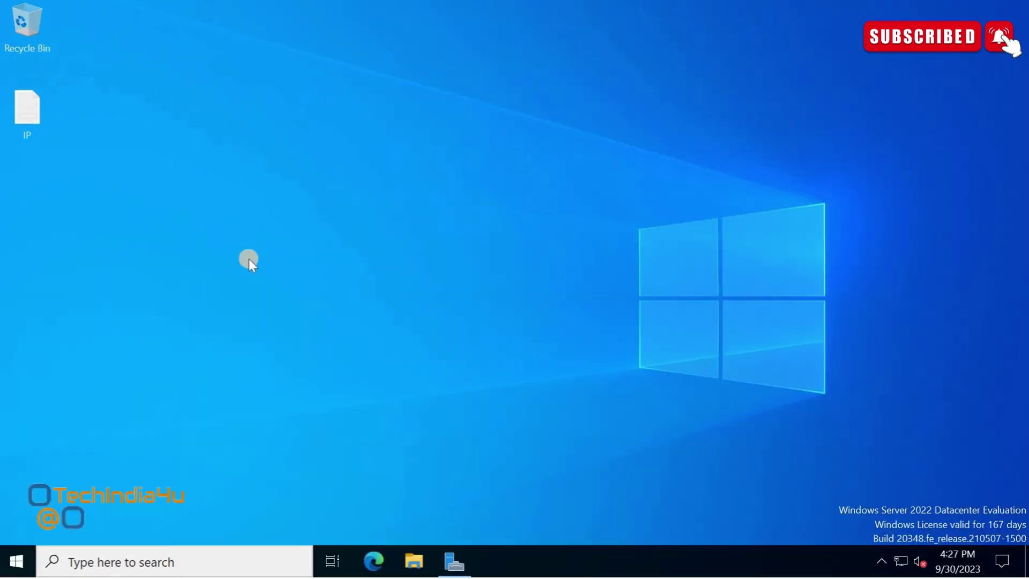
pyautogui.rightClick(249, 259)
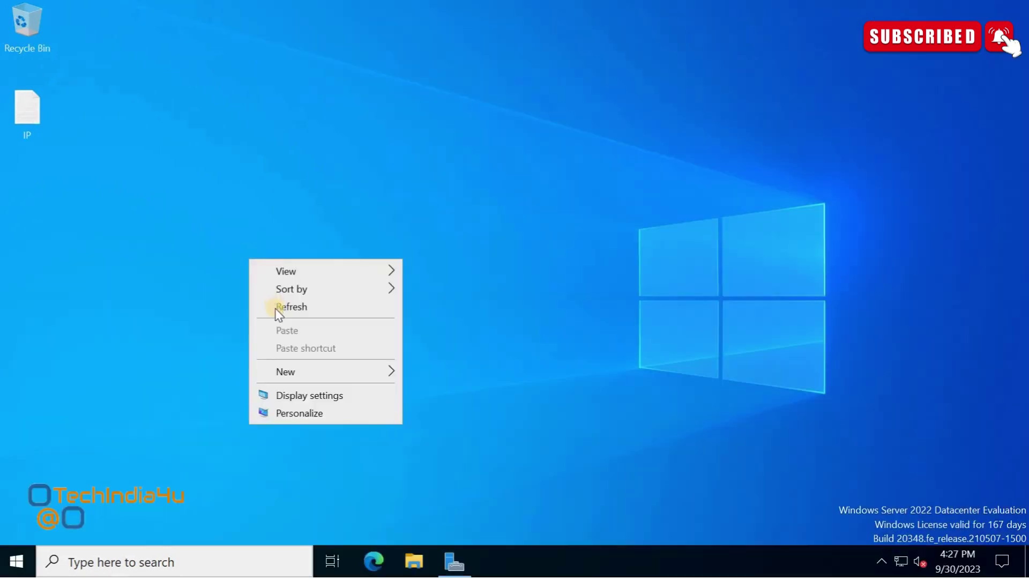
pyautogui.click(214, 249)
pyautogui.rightClick(198, 236)
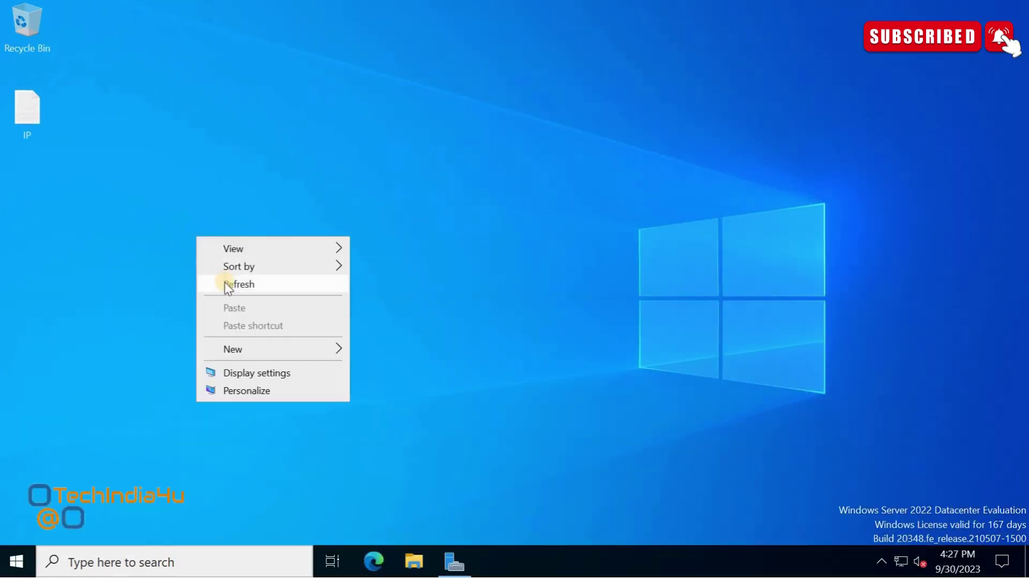
pyautogui.click(224, 282)
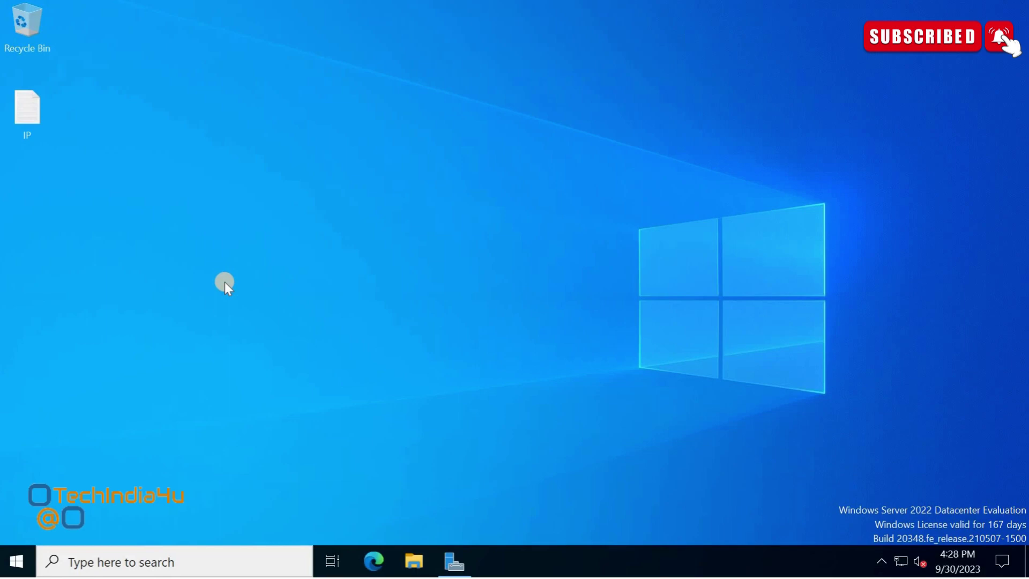
pyautogui.rightClick(224, 282)
pyautogui.click(198, 250)
pyautogui.rightClick(198, 250)
pyautogui.click(187, 218)
pyautogui.rightClick(187, 218)
pyautogui.click(253, 266)
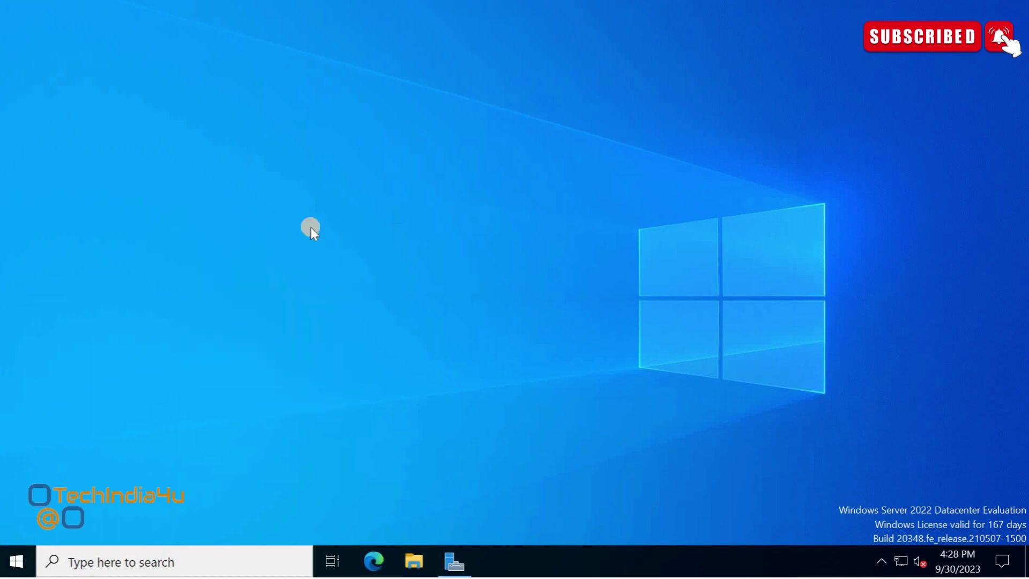
pyautogui.rightClick(231, 210)
pyautogui.click(214, 218)
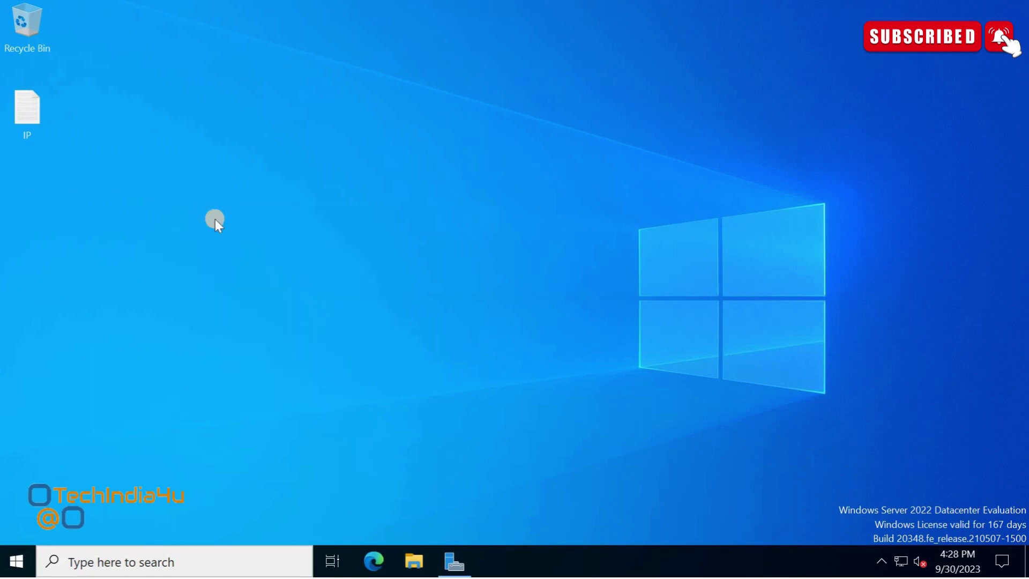
pyautogui.rightClick(214, 220)
pyautogui.click(236, 265)
# Step: Open the Ethernet0 network connection details, starting from the local server properties in Server Manager
pyautogui.click(457, 567)
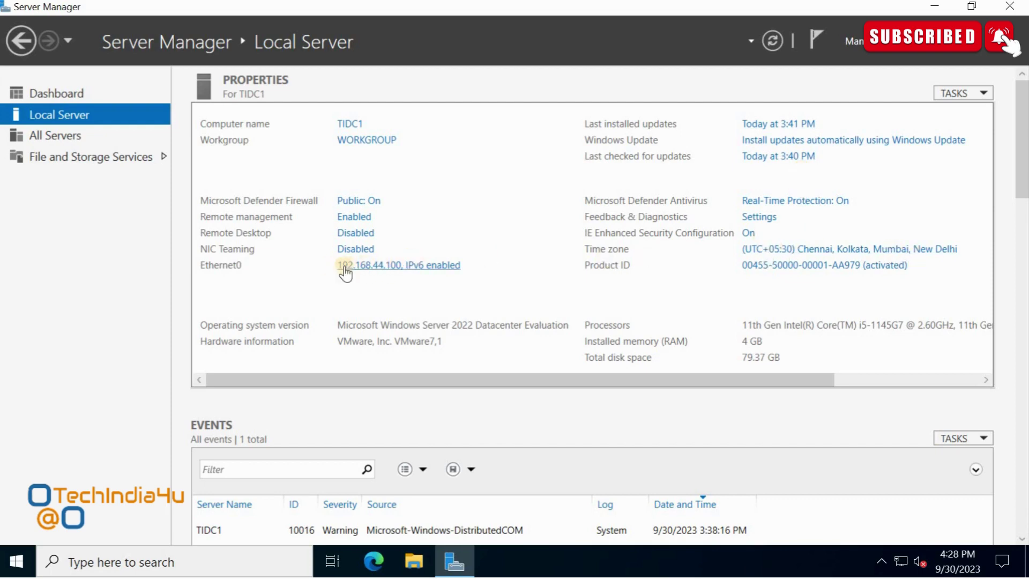
pyautogui.click(395, 266)
pyautogui.click(89, 120)
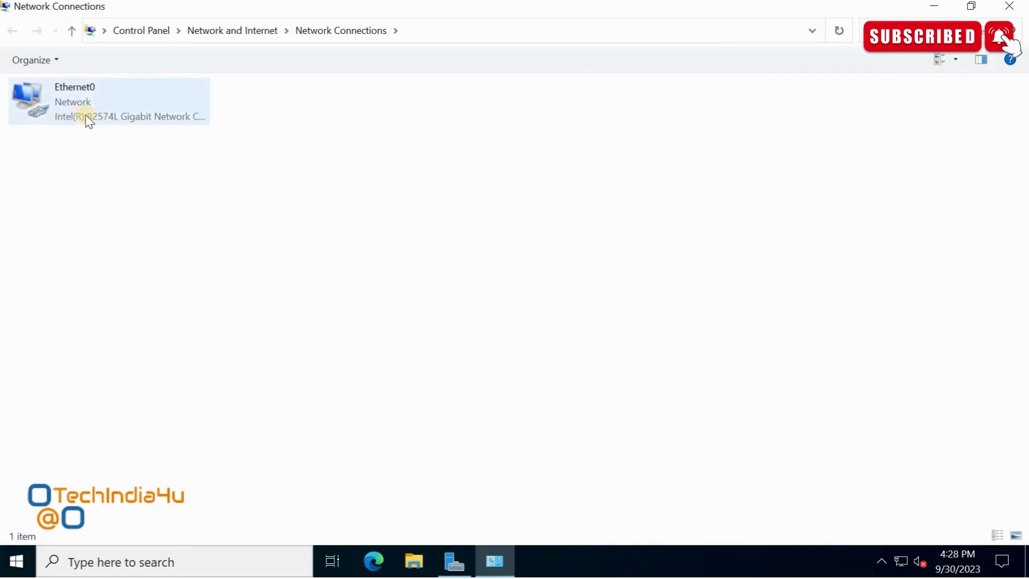
pyautogui.doubleClick(88, 120)
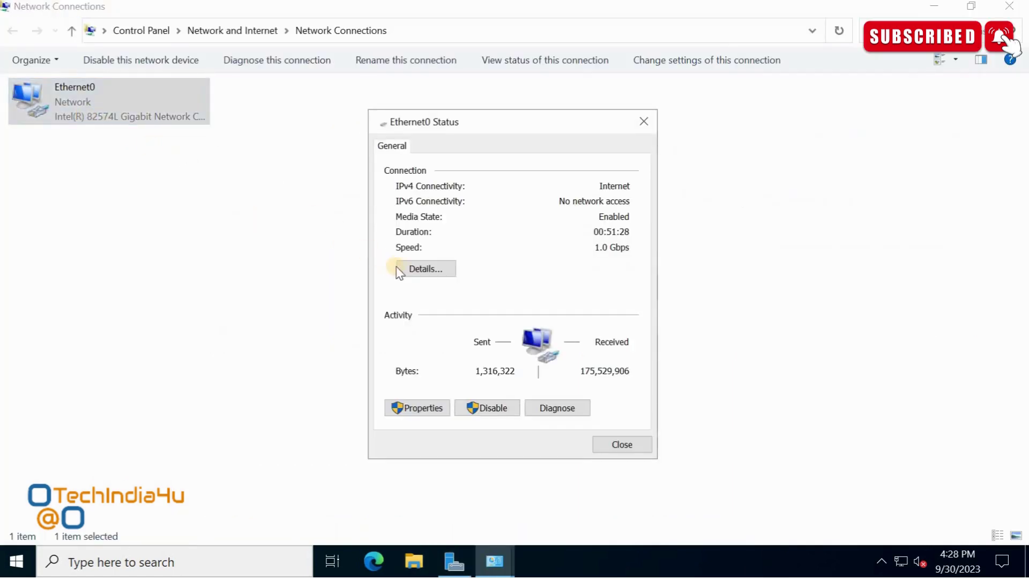
pyautogui.click(422, 270)
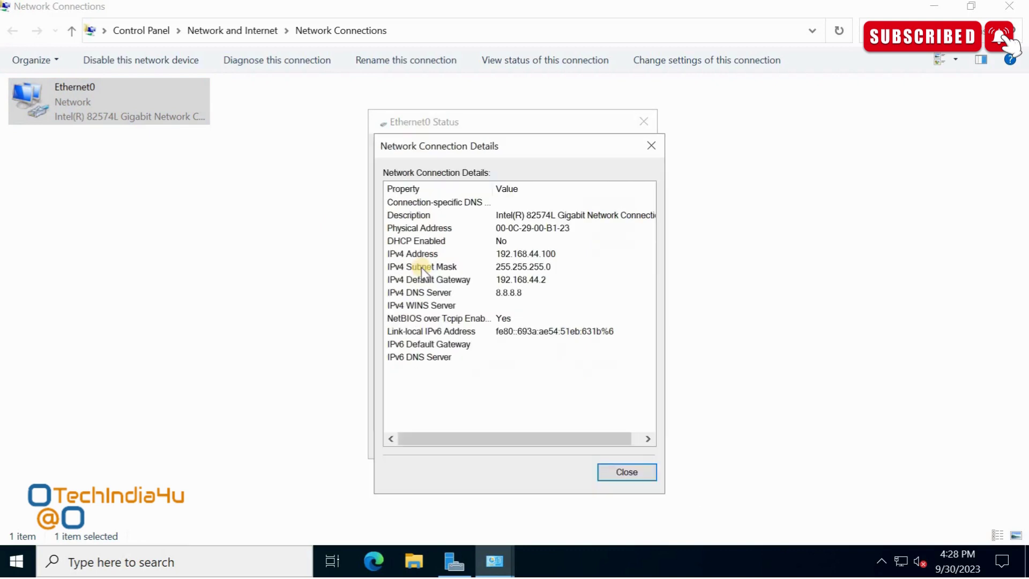
# Step: Review the IPv4 address, subnet mask and default gateway, close the network windows and minimize Server Manager
pyautogui.click(536, 256)
pyautogui.click(536, 268)
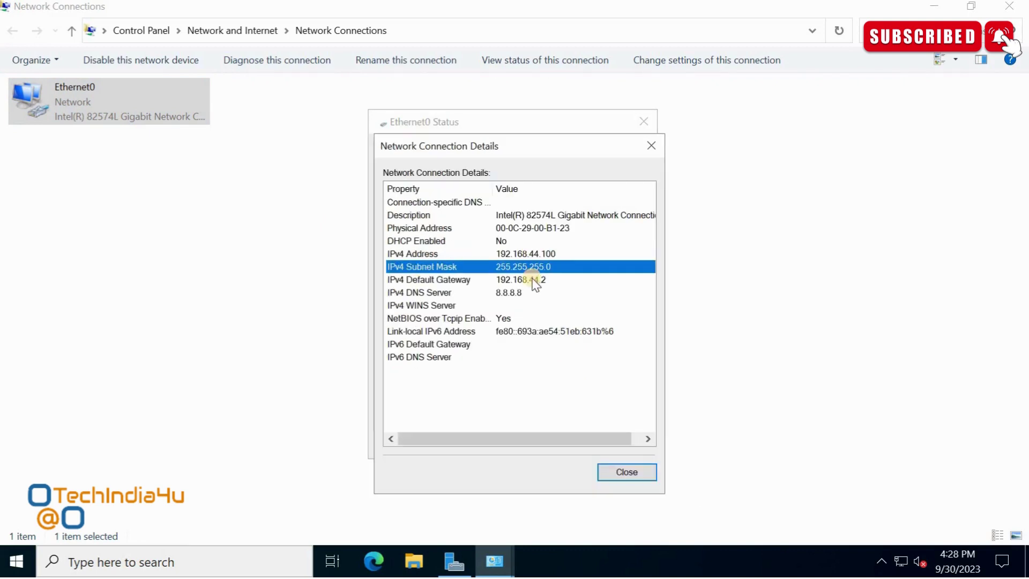
pyautogui.click(445, 280)
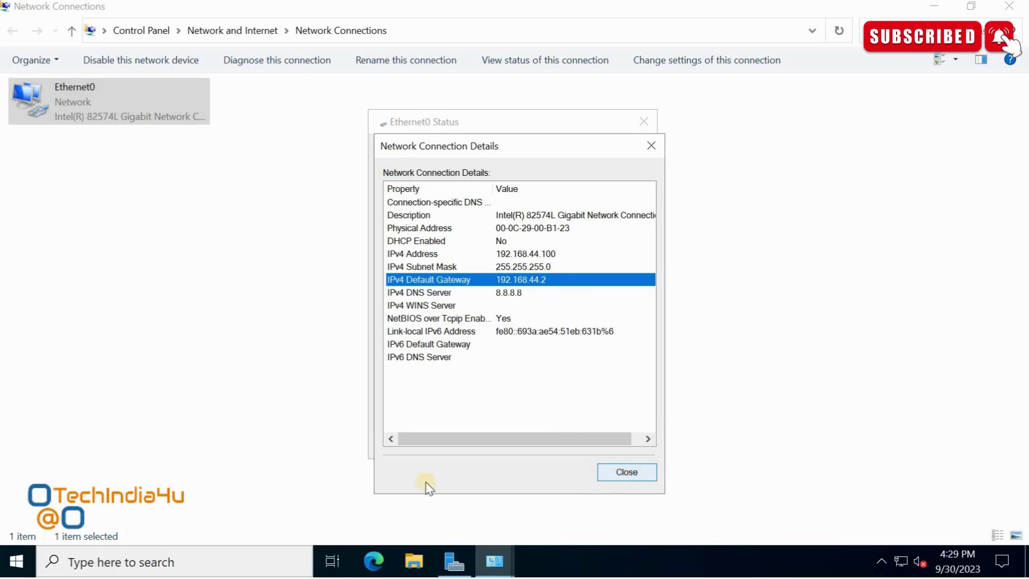
pyautogui.click(627, 472)
pyautogui.press('Escape')
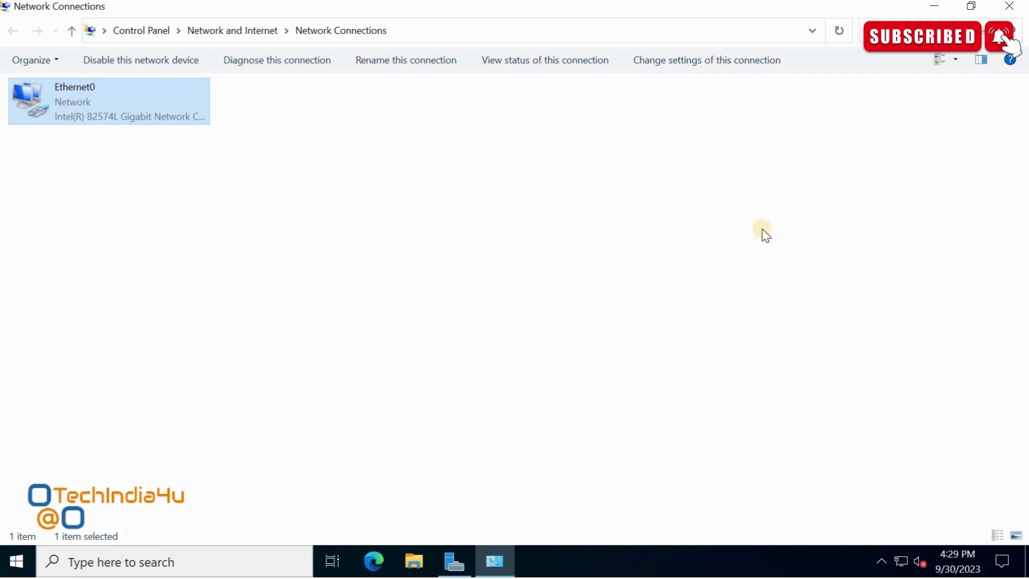
pyautogui.click(1005, 8)
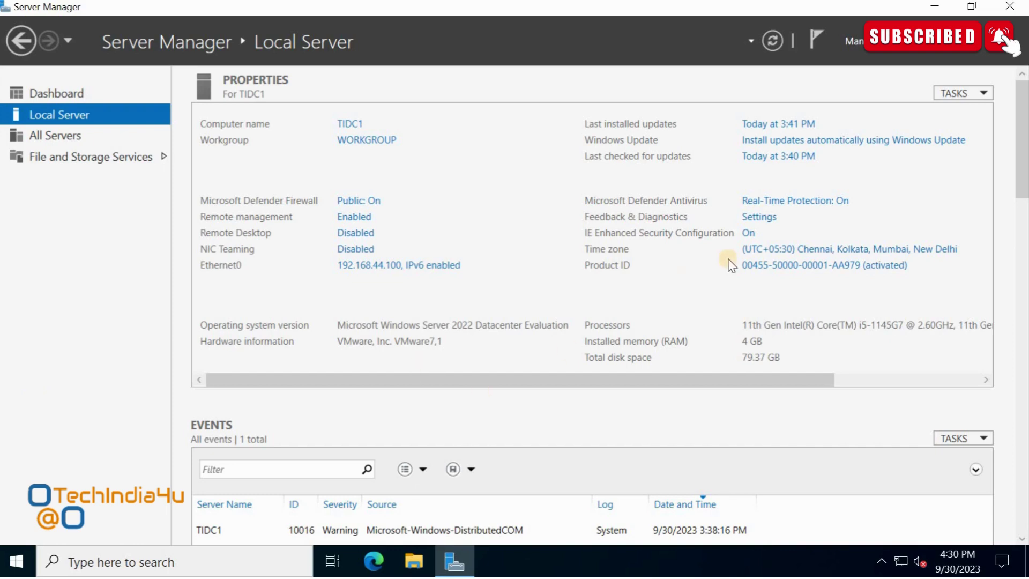
pyautogui.click(933, 8)
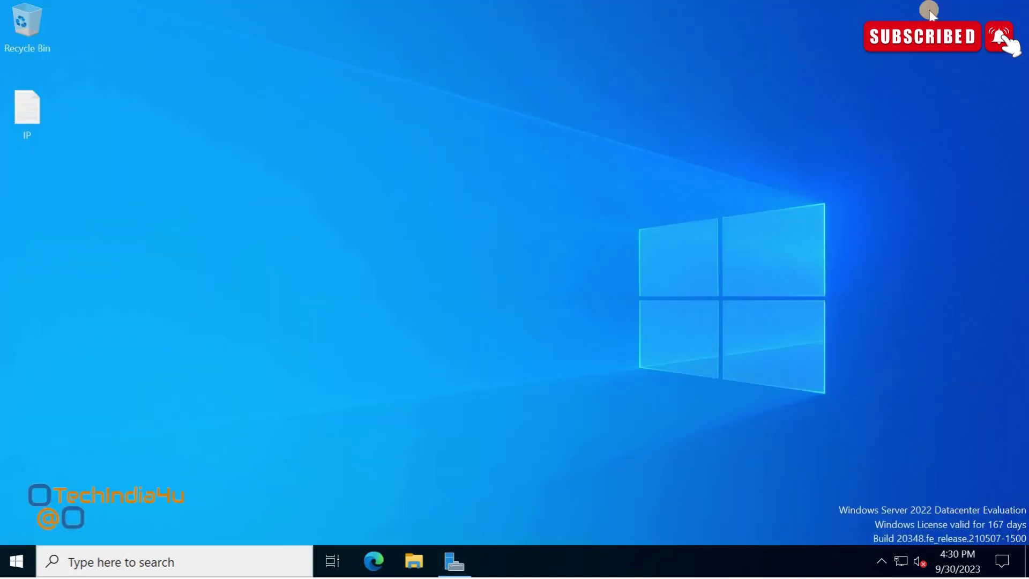
# Step: Open Paint and enlarge the blank canvas to 1914 × 793 px
pyautogui.click(146, 564)
pyautogui.write('paint')
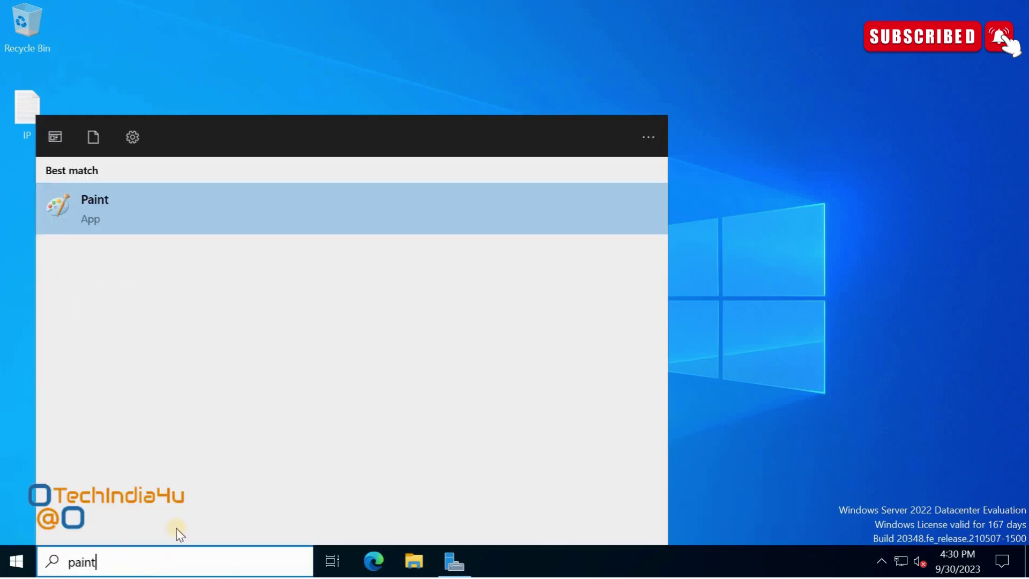
pyautogui.click(112, 221)
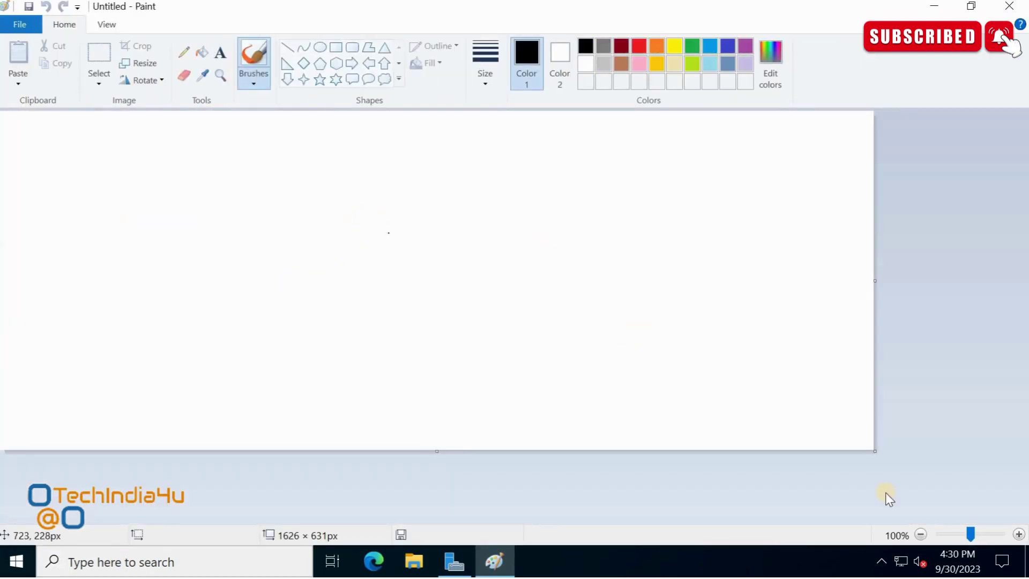
pyautogui.moveTo(872, 451); pyautogui.dragTo(1026, 538)
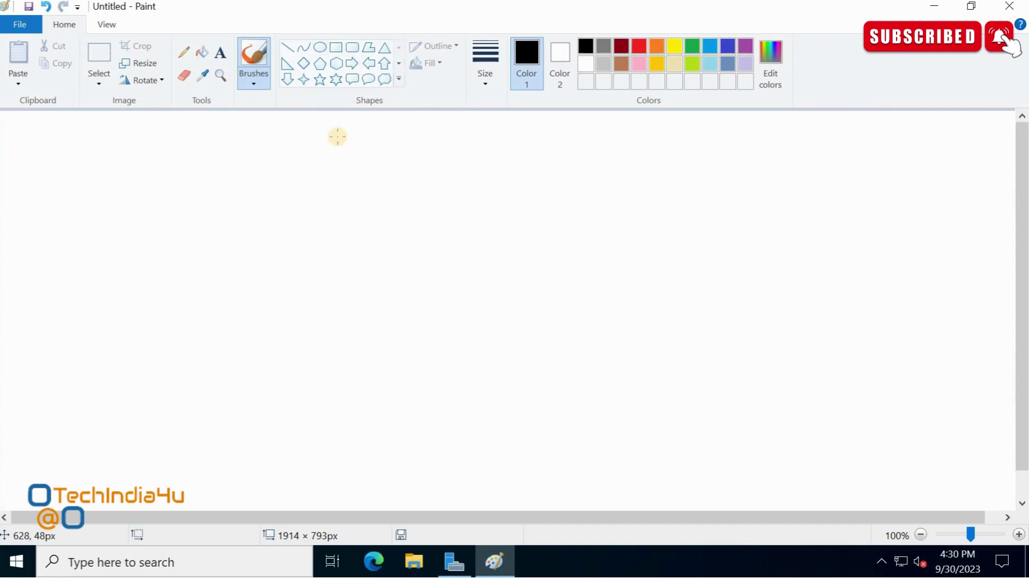
pyautogui.moveTo(337, 135); pyautogui.dragTo(366, 145)
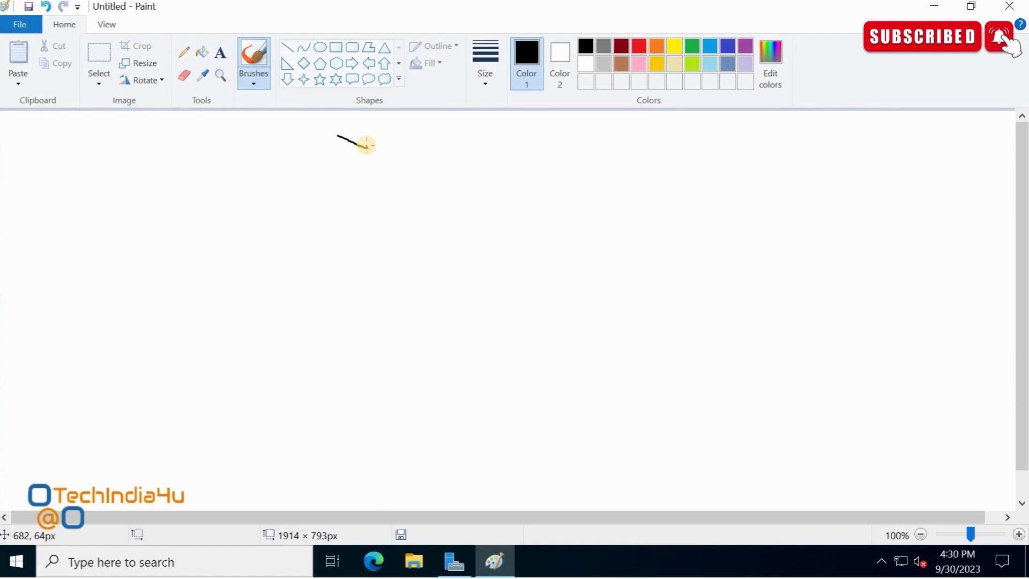
pyautogui.hotkey('ctrl', 'z')
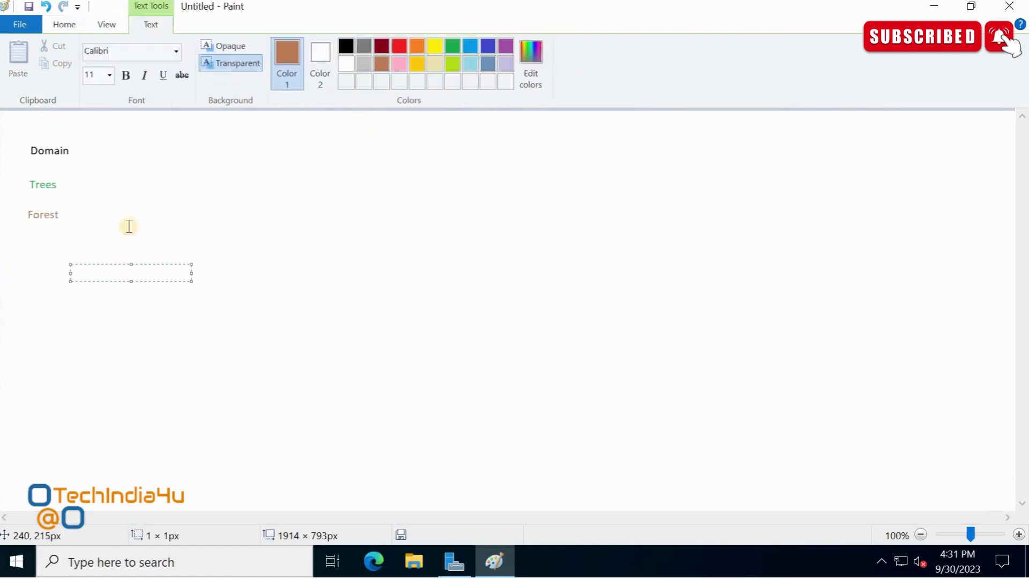
# Step: Draw a large brown ellipse about 1149 × 690 px and a line connecting the Forest label to its edge
pyautogui.moveTo(344, 125); pyautogui.dragTo(963, 495)
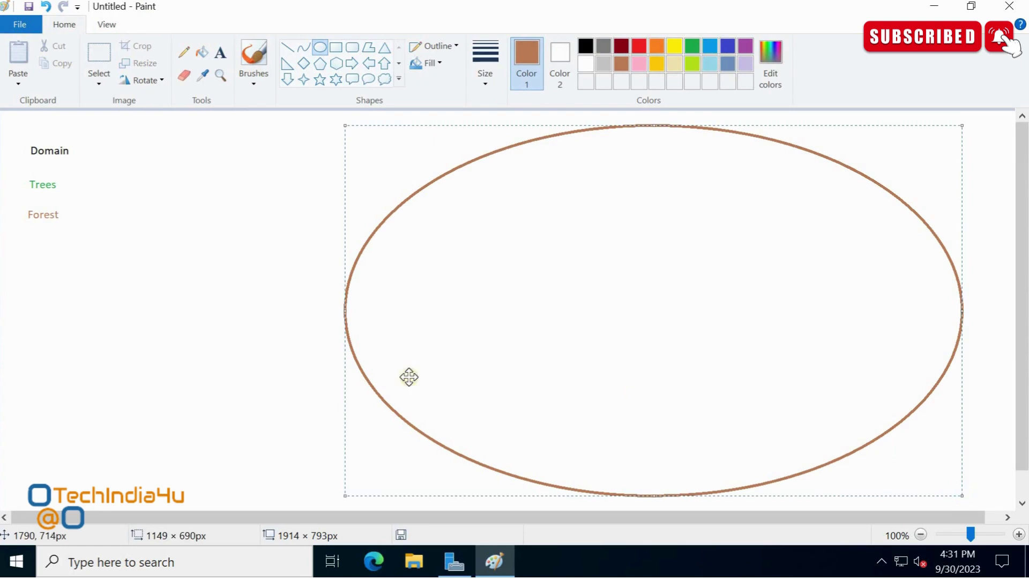
pyautogui.click(245, 293)
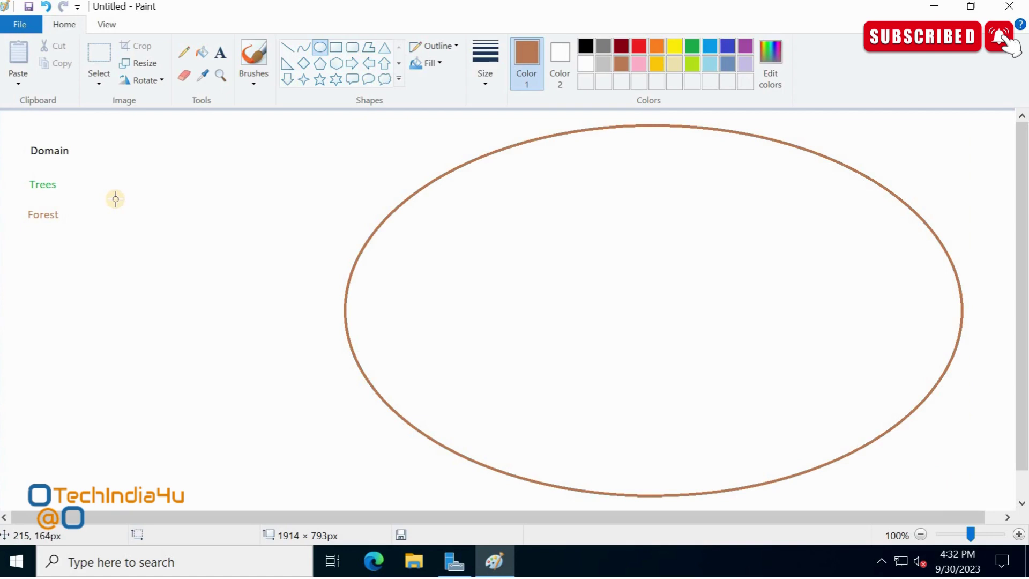
pyautogui.click(288, 49)
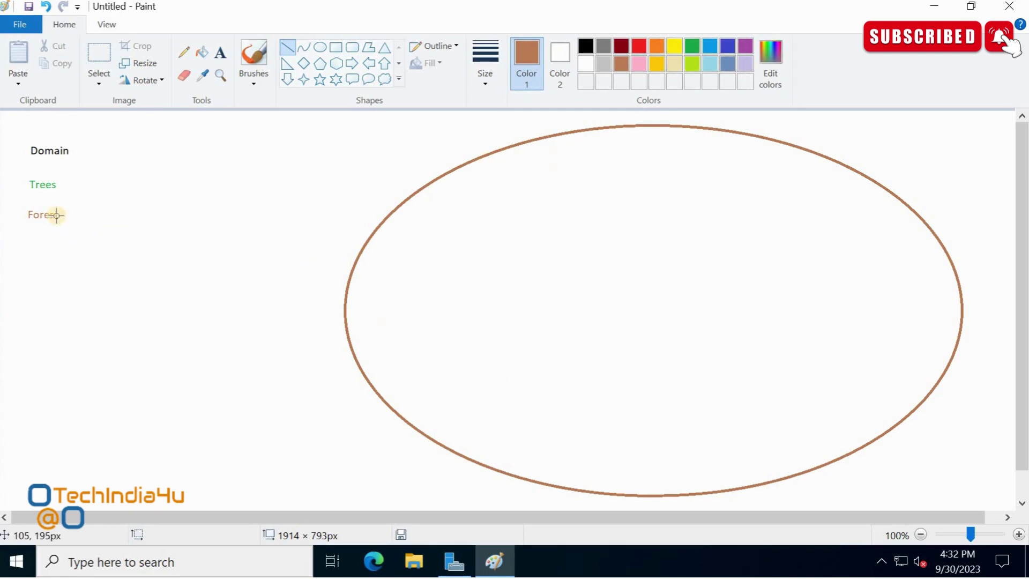
pyautogui.moveTo(56, 215); pyautogui.dragTo(344, 301)
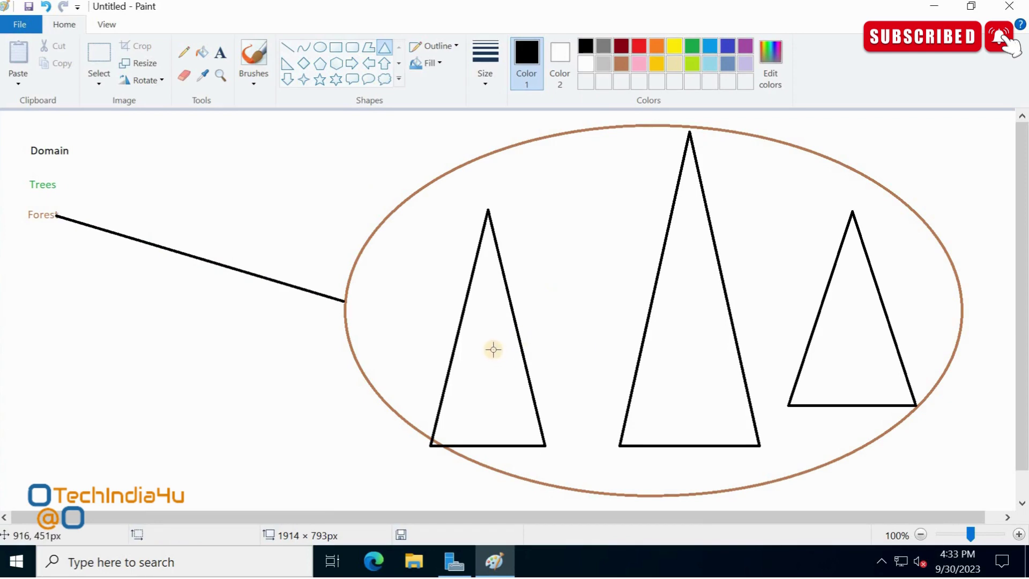
# Step: Label the tall middle triangle Delhi, the left triangle Lucknow and the right triangle Mumbai
pyautogui.click(655, 349)
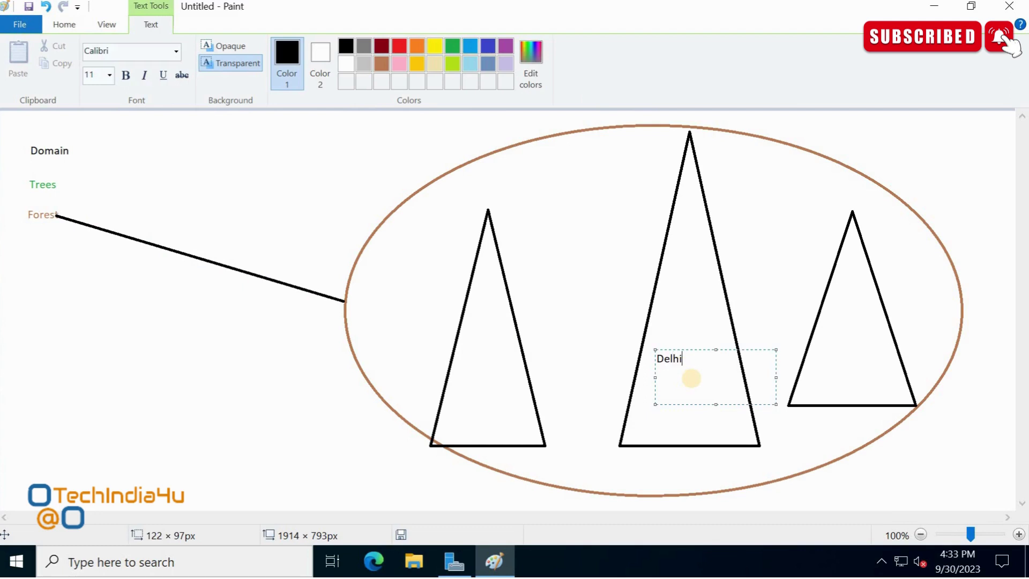
pyautogui.click(824, 254)
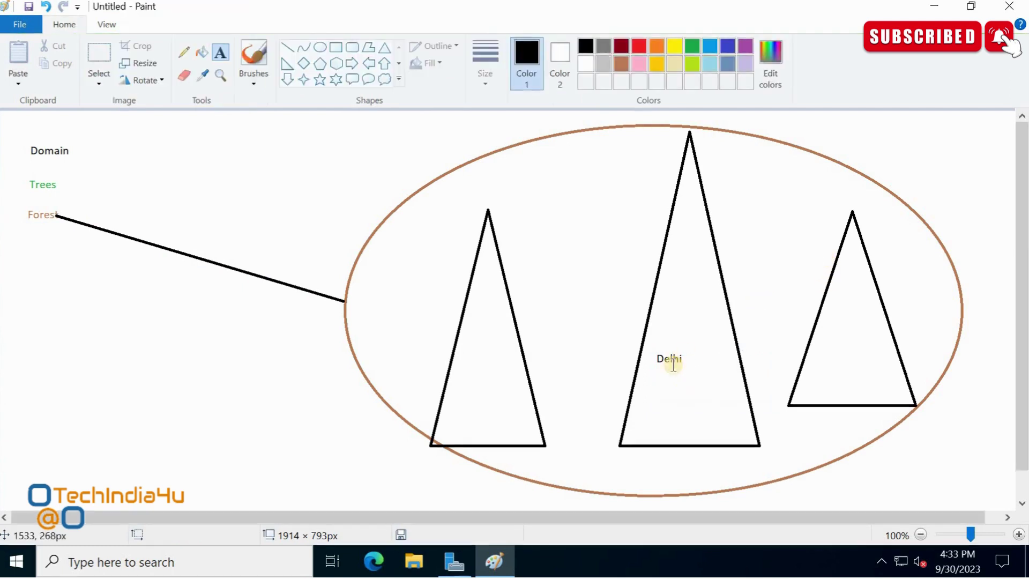
pyautogui.moveTo(459, 368); pyautogui.dragTo(492, 387)
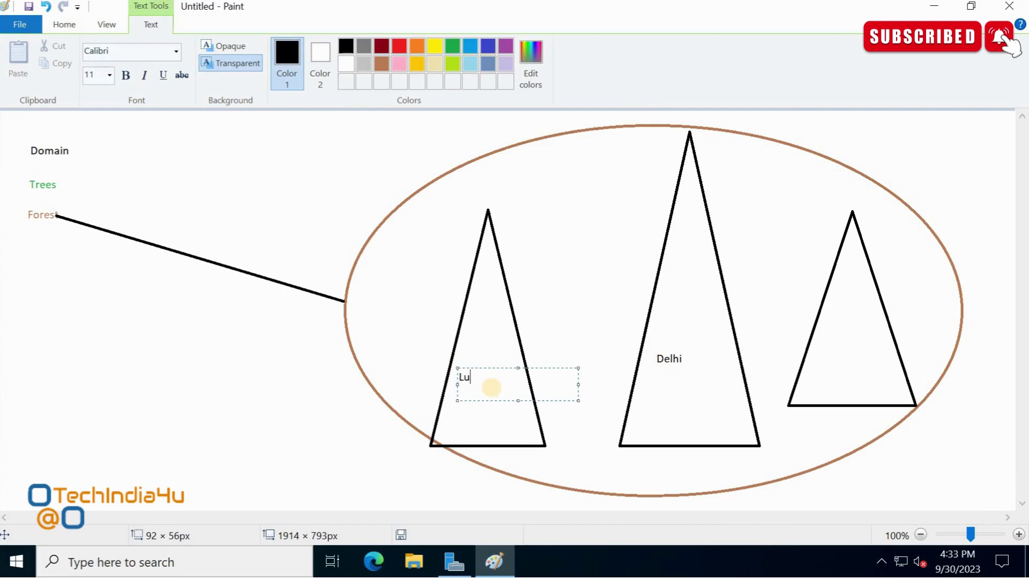
pyautogui.write('Lucknow')
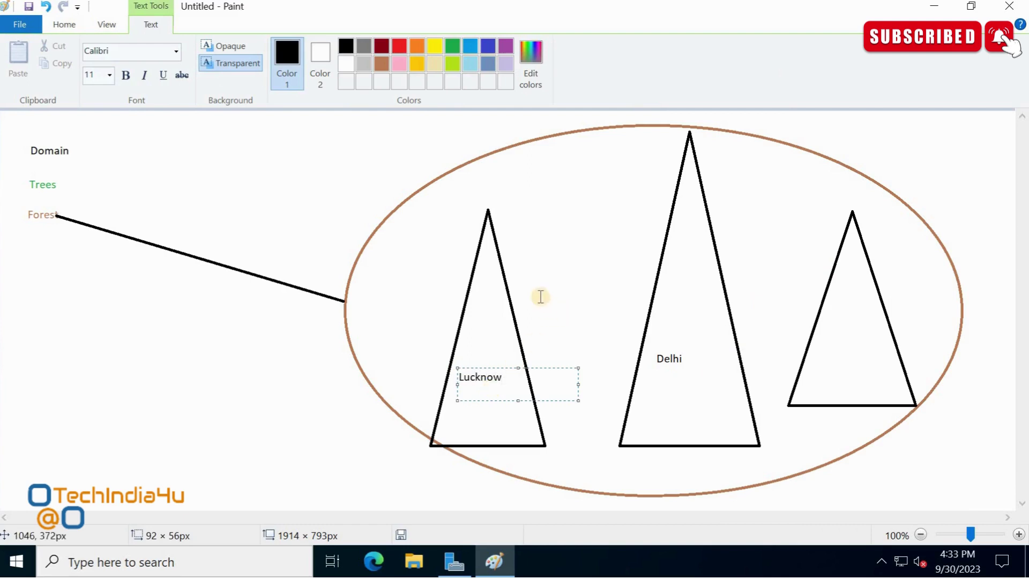
pyautogui.click(524, 304)
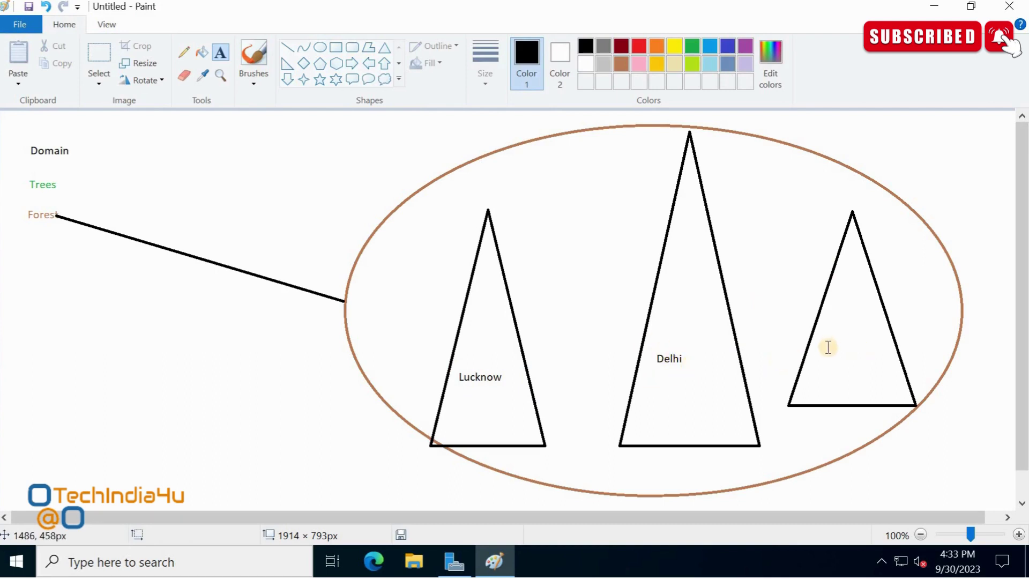
pyautogui.moveTo(812, 349); pyautogui.dragTo(847, 363)
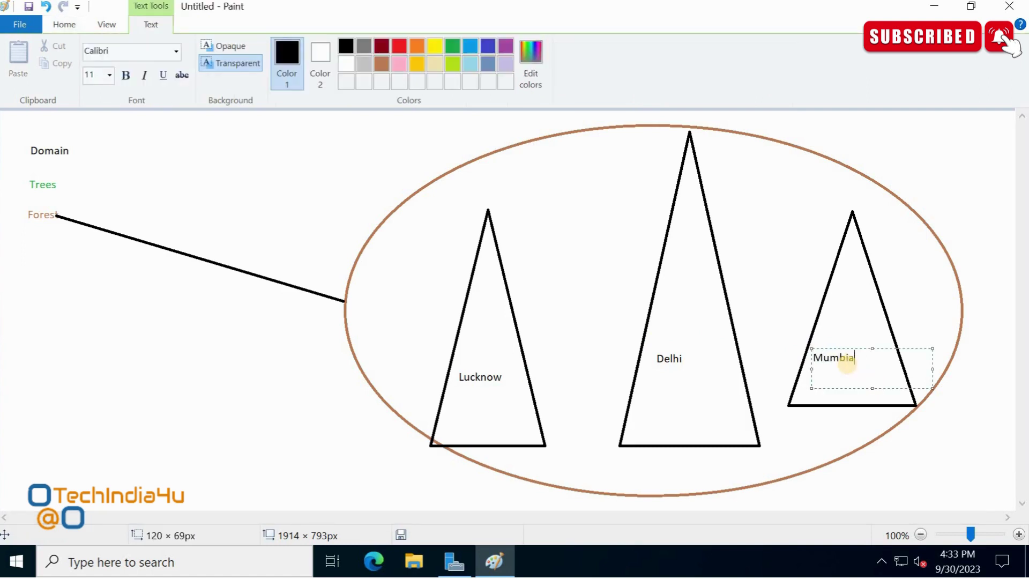
pyautogui.write('Mumbai')
pyautogui.click(934, 296)
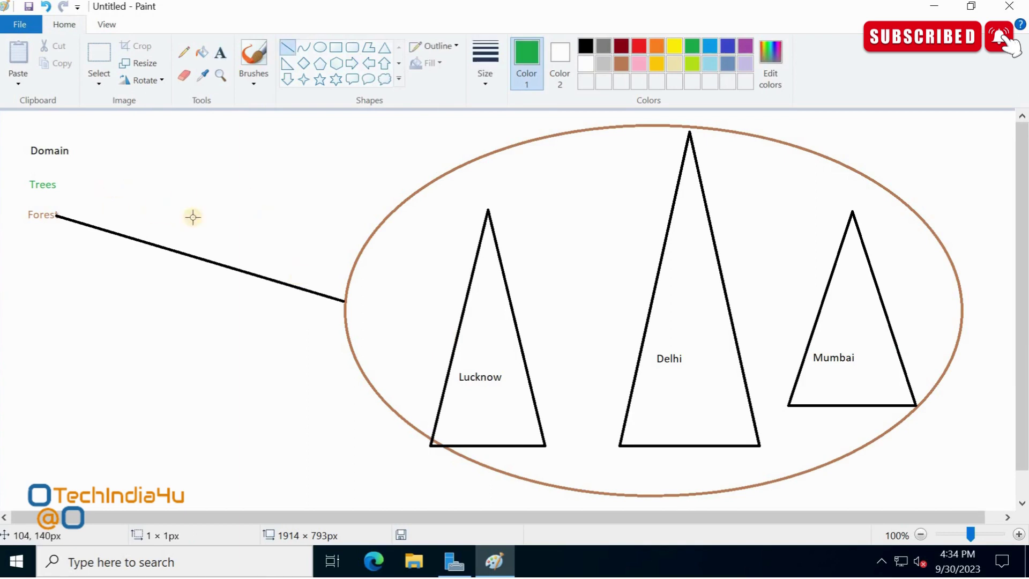
# Step: Draw green lines linking the Trees label to the Lucknow triangle, Lucknow to Delhi, and Delhi to Mumbai
pyautogui.moveTo(56, 186); pyautogui.dragTo(177, 214)
pyautogui.moveTo(281, 238)
pyautogui.mouseDown()
pyautogui.moveTo(476, 254)
pyautogui.moveTo(666, 215)
pyautogui.mouseUp()
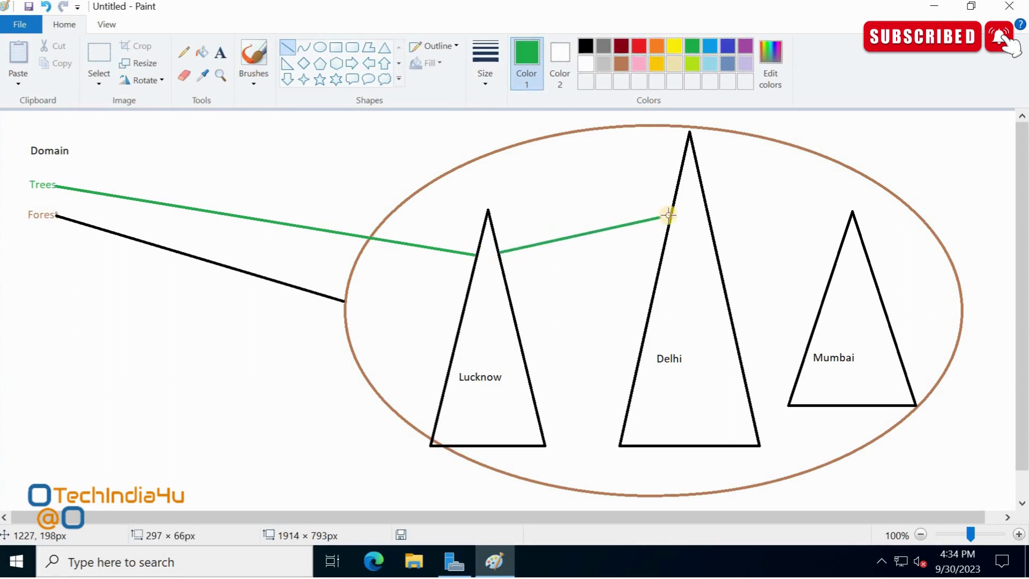
pyautogui.click(709, 213)
pyautogui.moveTo(829, 274); pyautogui.dragTo(831, 273)
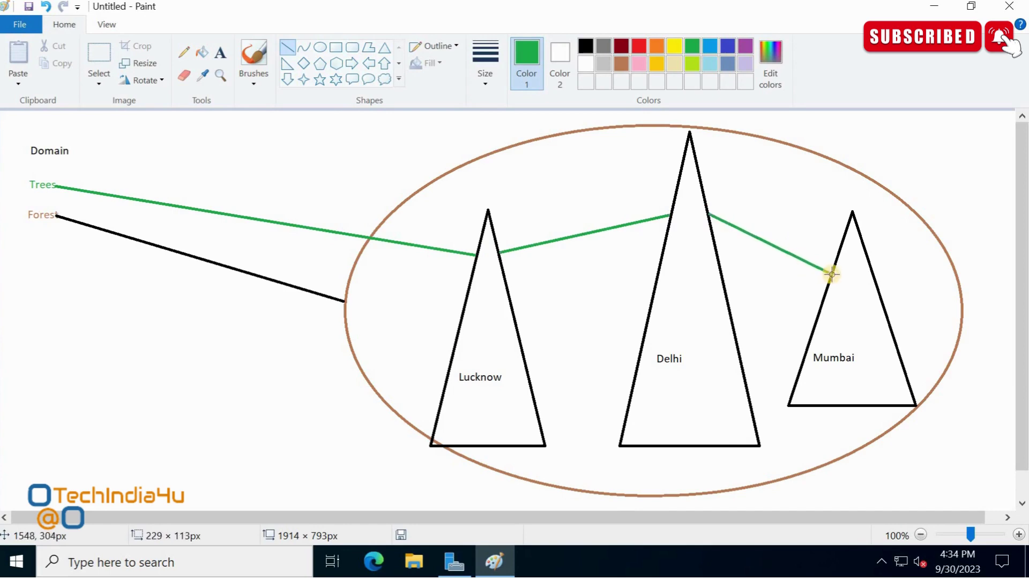
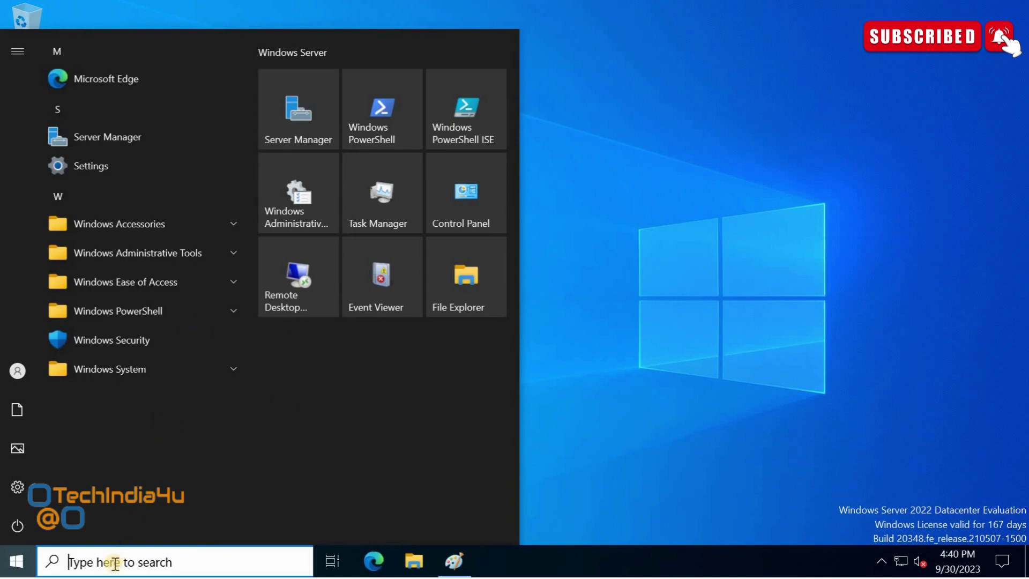
# Step: Open Server Manager and refresh its dashboard
pyautogui.write('server')
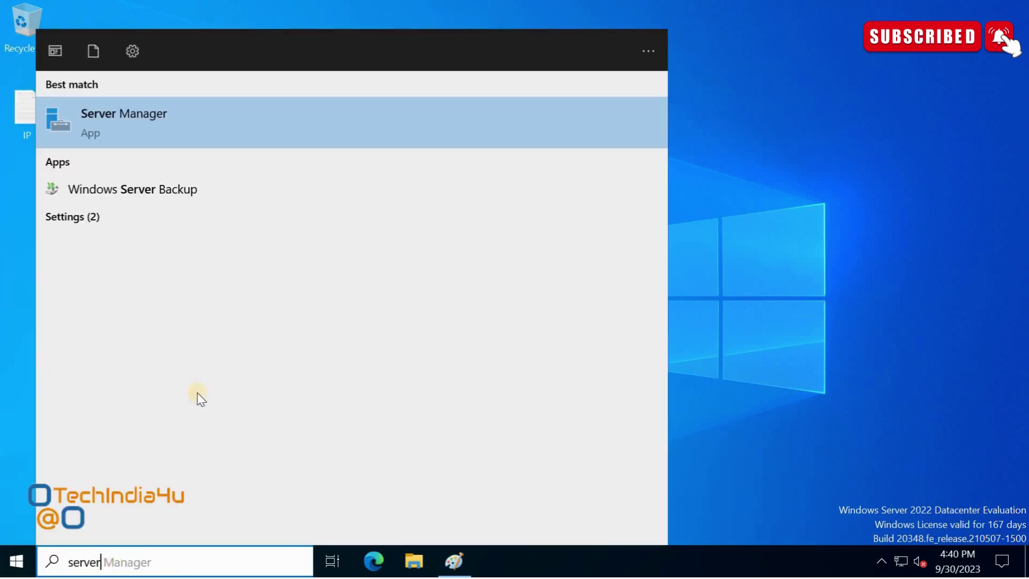
pyautogui.click(73, 123)
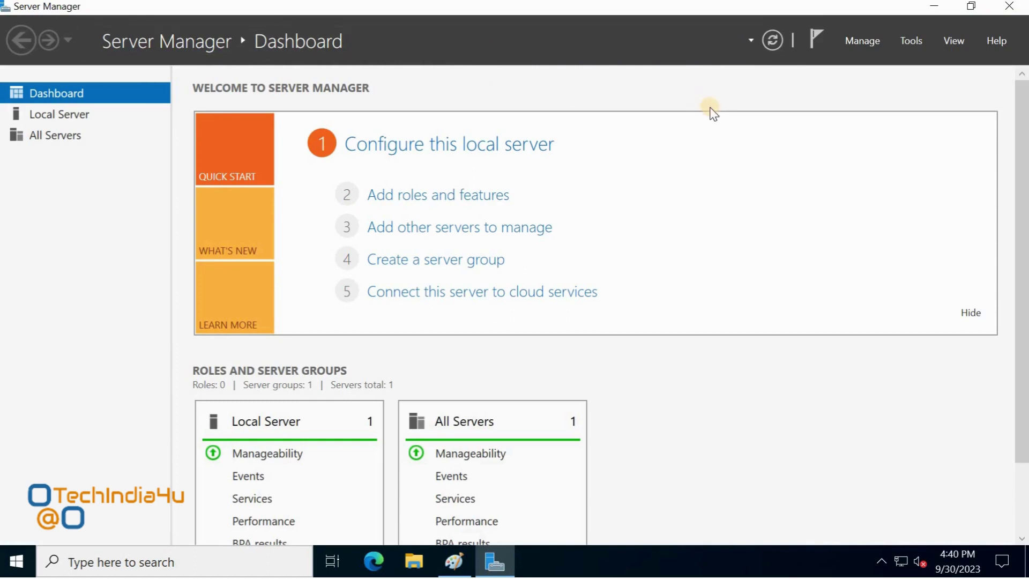
pyautogui.click(773, 41)
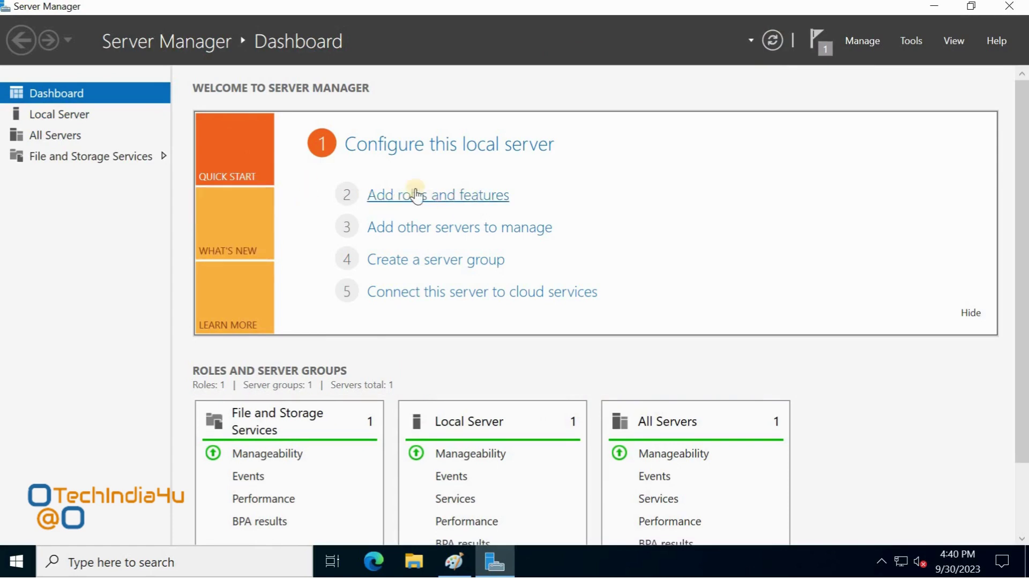
pyautogui.click(443, 202)
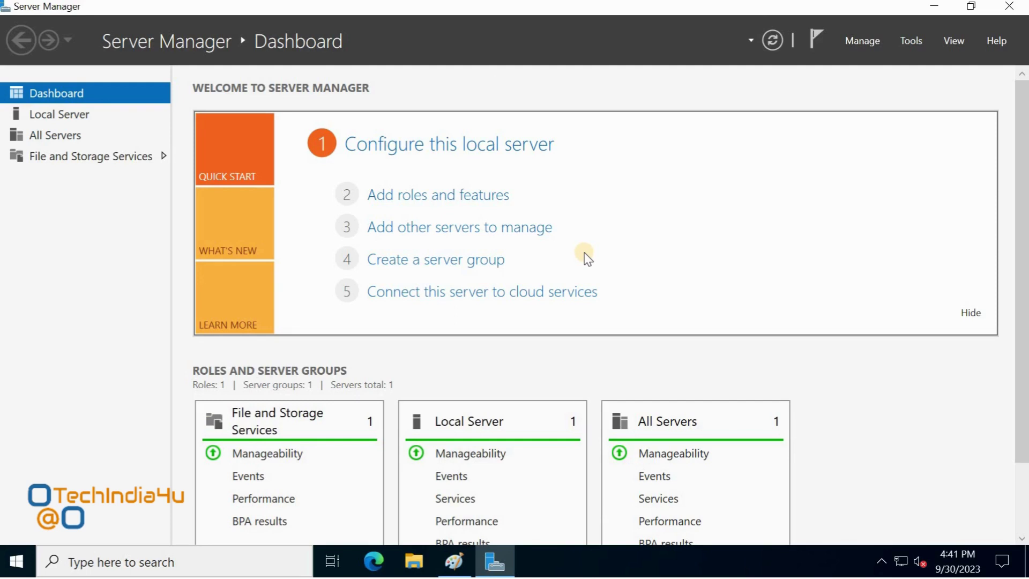
# Step: Show the local server's properties and check its Ethernet0 settings
pyautogui.click(58, 117)
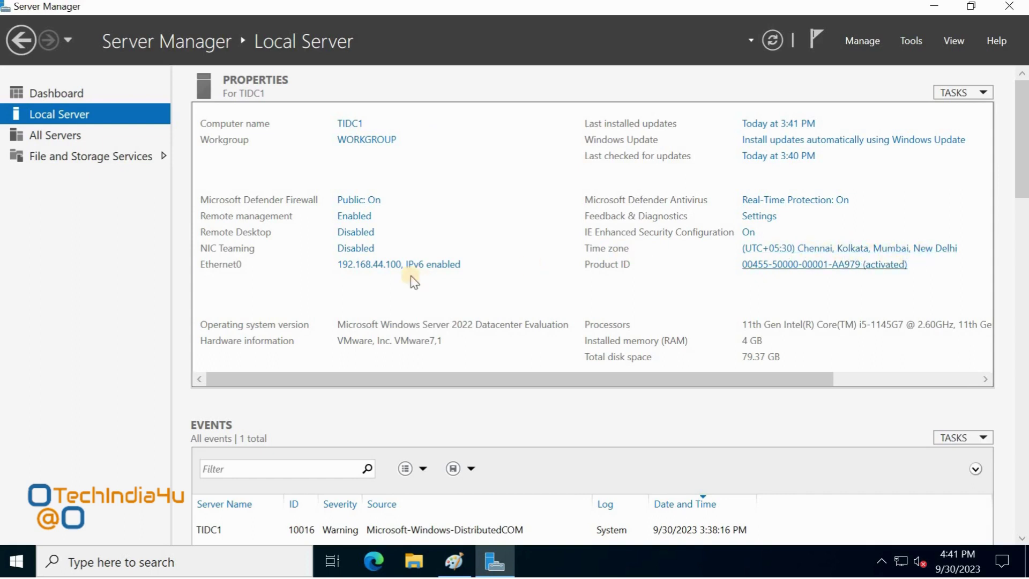
pyautogui.click(375, 271)
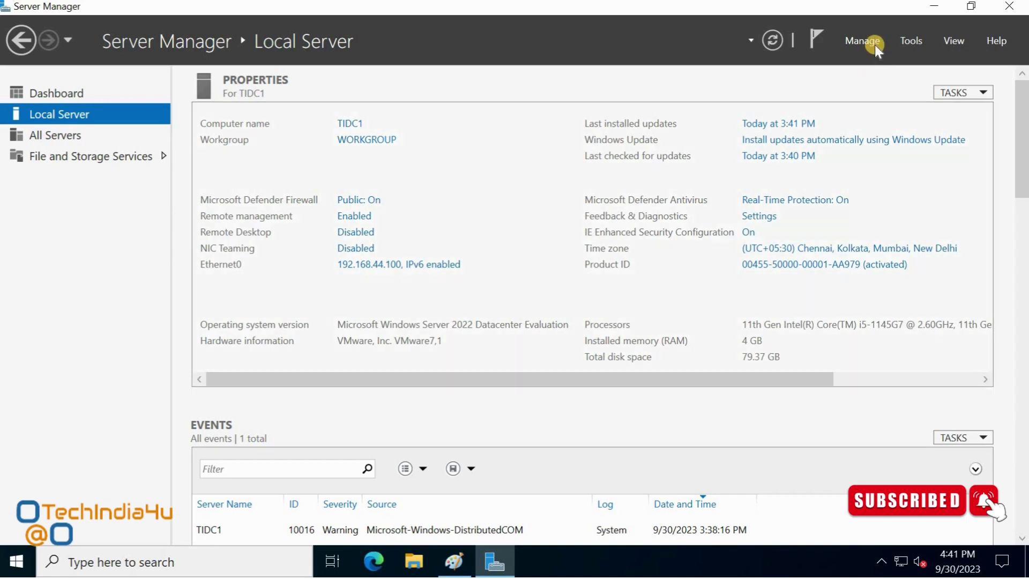
# Step: Start adding roles and features with a role-based or feature-based installation, using TIDC1 from the server pool as destination
pyautogui.click(852, 41)
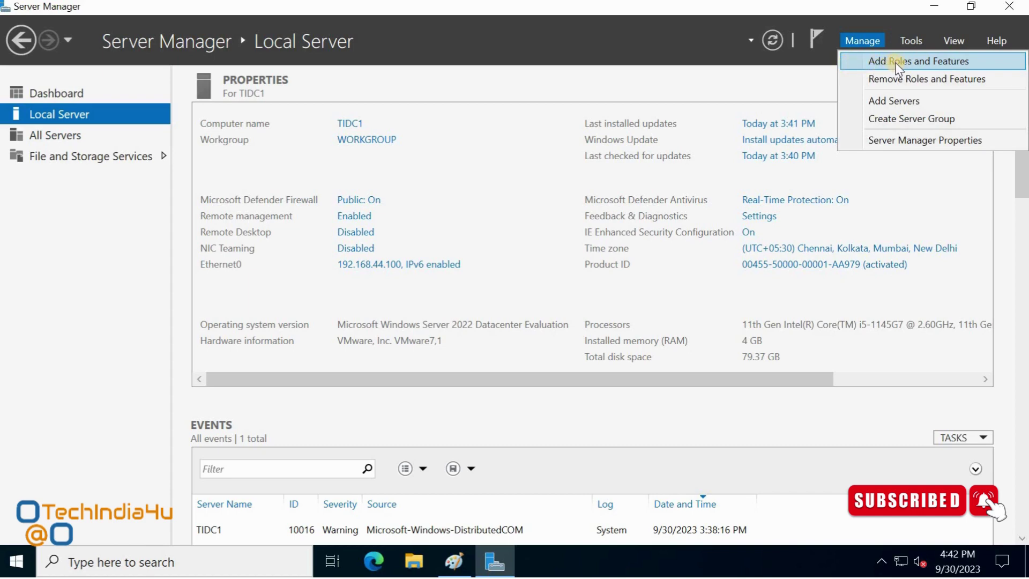
pyautogui.click(867, 61)
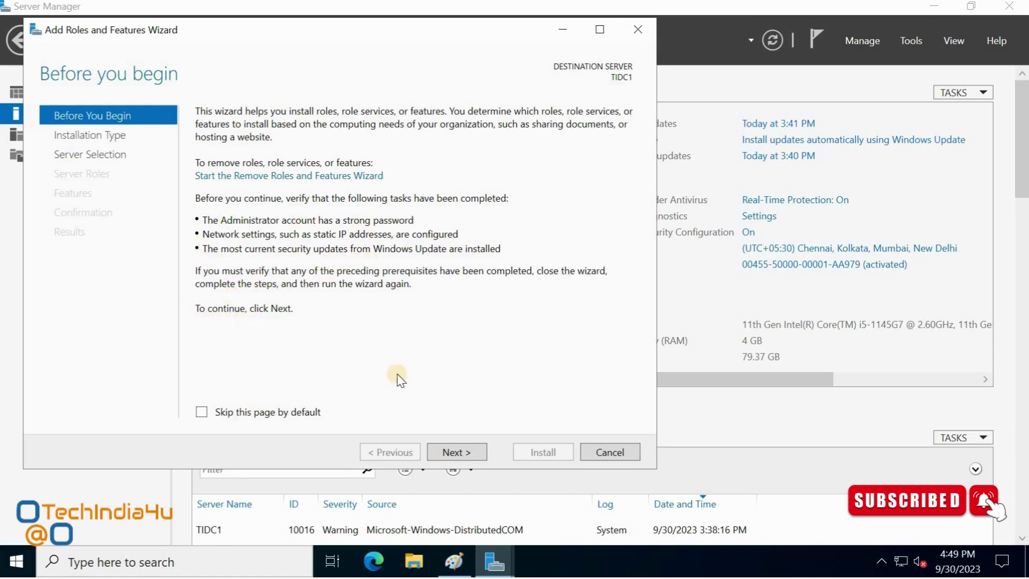
pyautogui.click(457, 452)
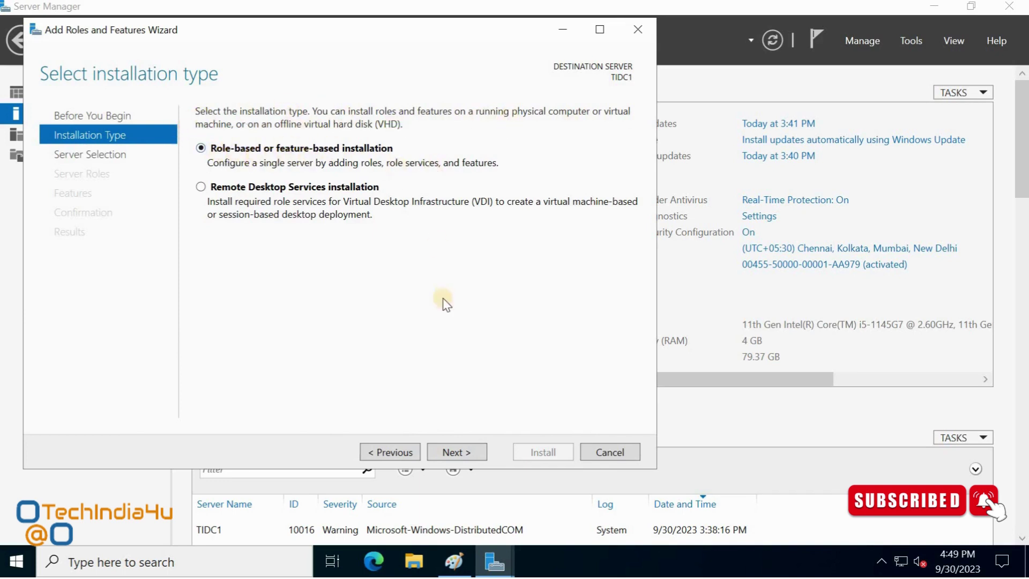
pyautogui.click(477, 462)
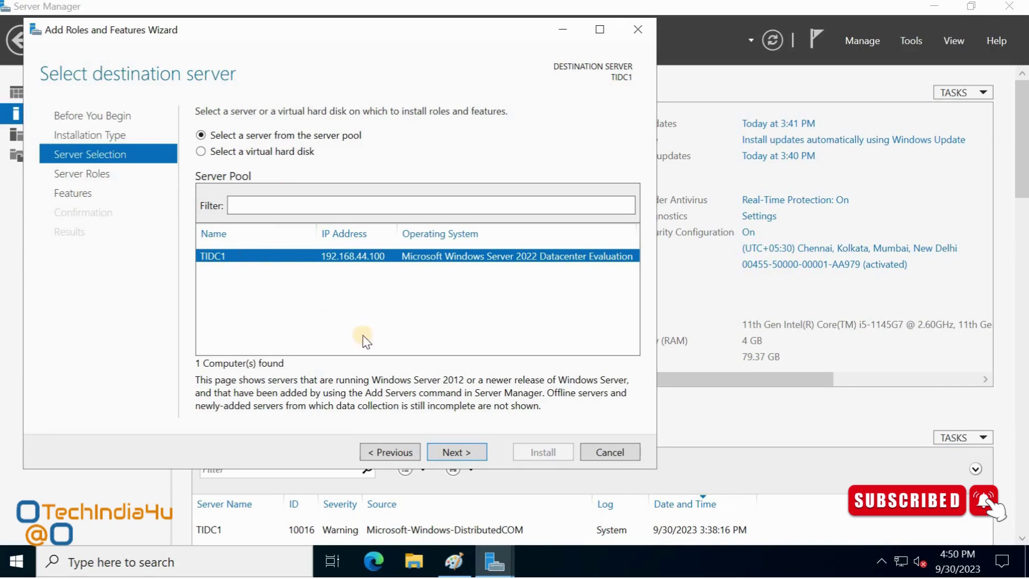
pyautogui.click(461, 452)
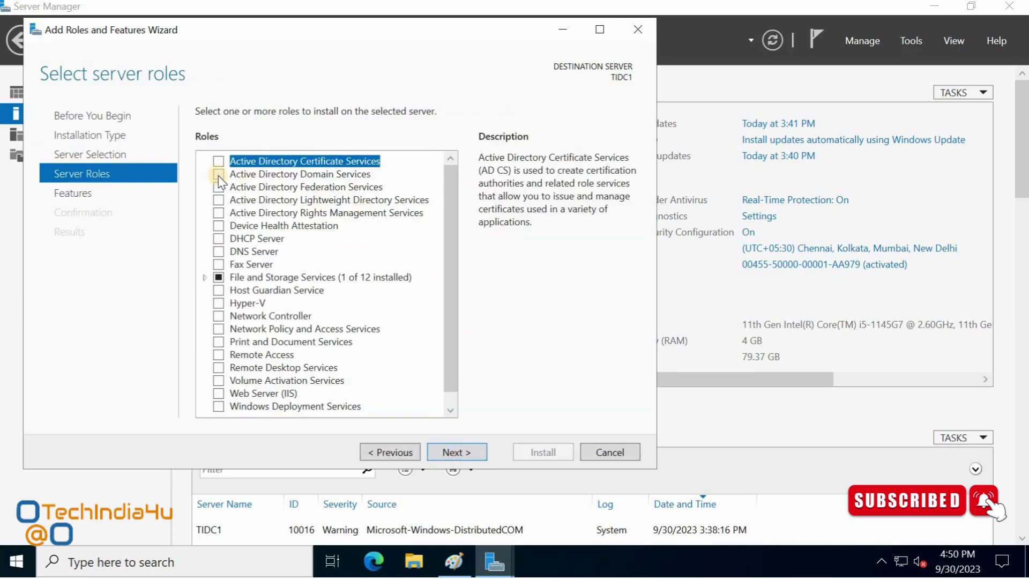
# Step: Select the Active Directory Domain Services and DNS Server roles, including their required features and management tools
pyautogui.click(219, 174)
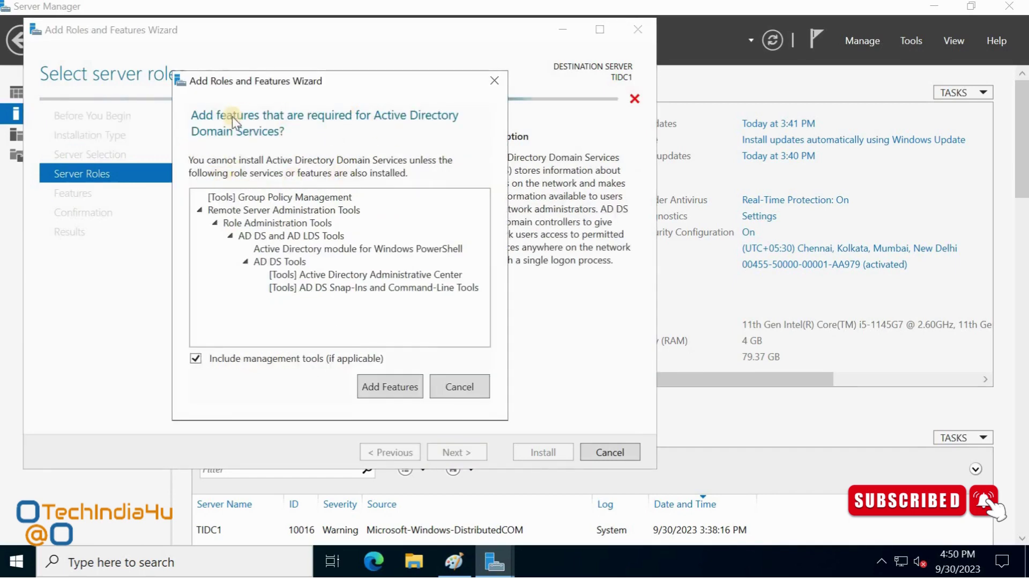
pyautogui.moveTo(284, 82)
pyautogui.mouseDown()
pyautogui.moveTo(670, 101)
pyautogui.moveTo(275, 72)
pyautogui.mouseUp()
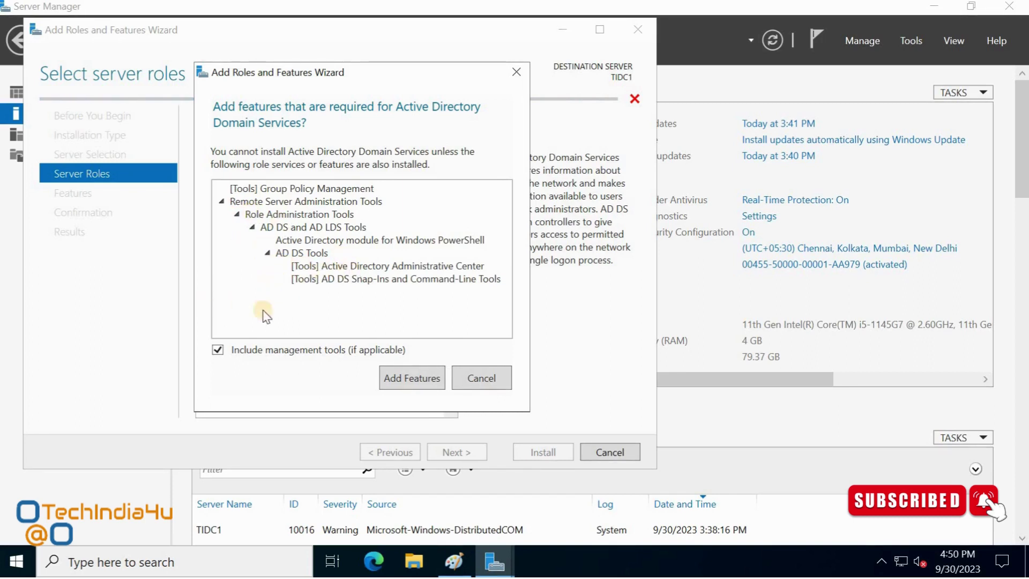
pyautogui.click(417, 379)
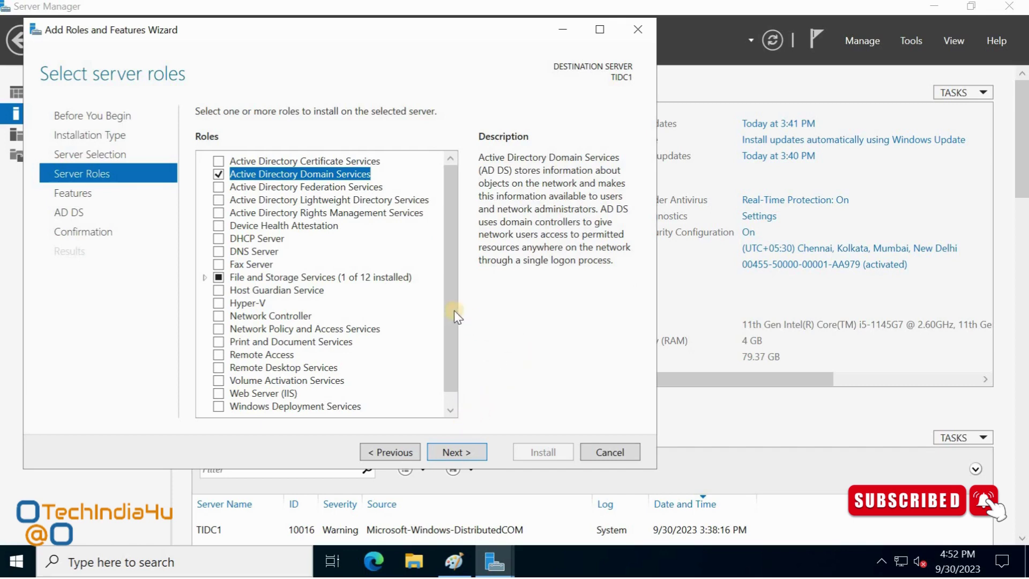
pyautogui.click(218, 251)
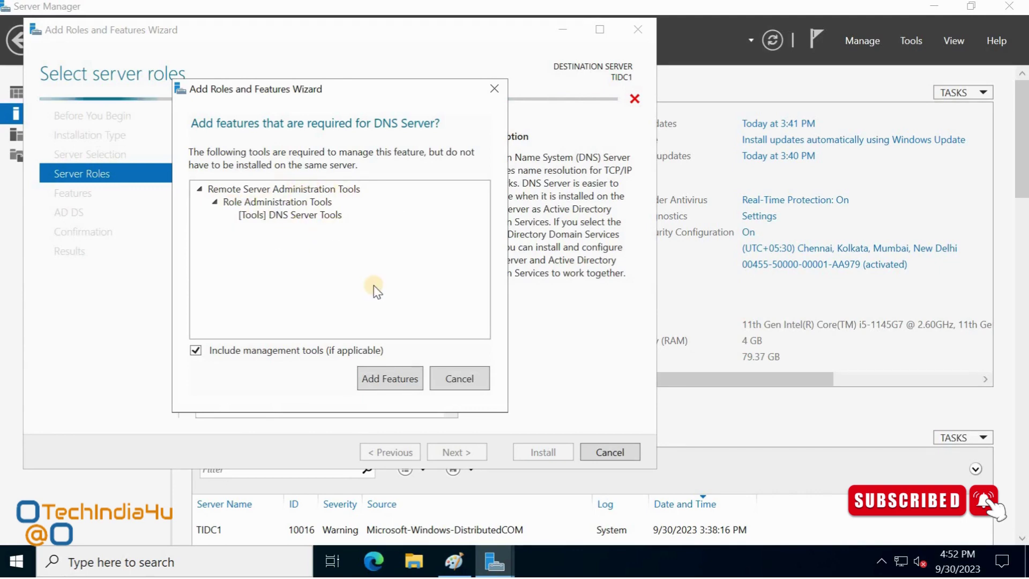
pyautogui.click(390, 378)
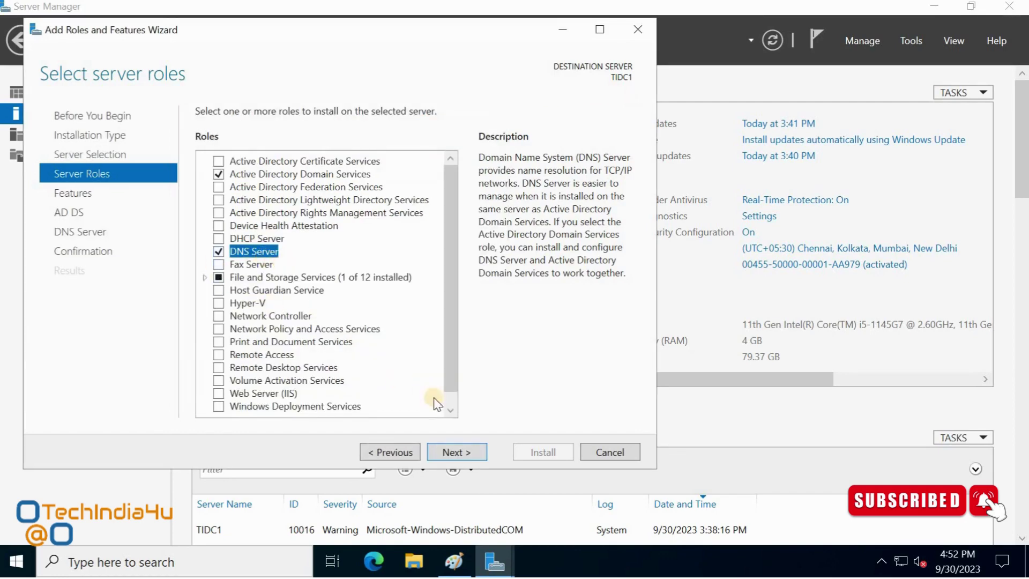
pyautogui.click(467, 453)
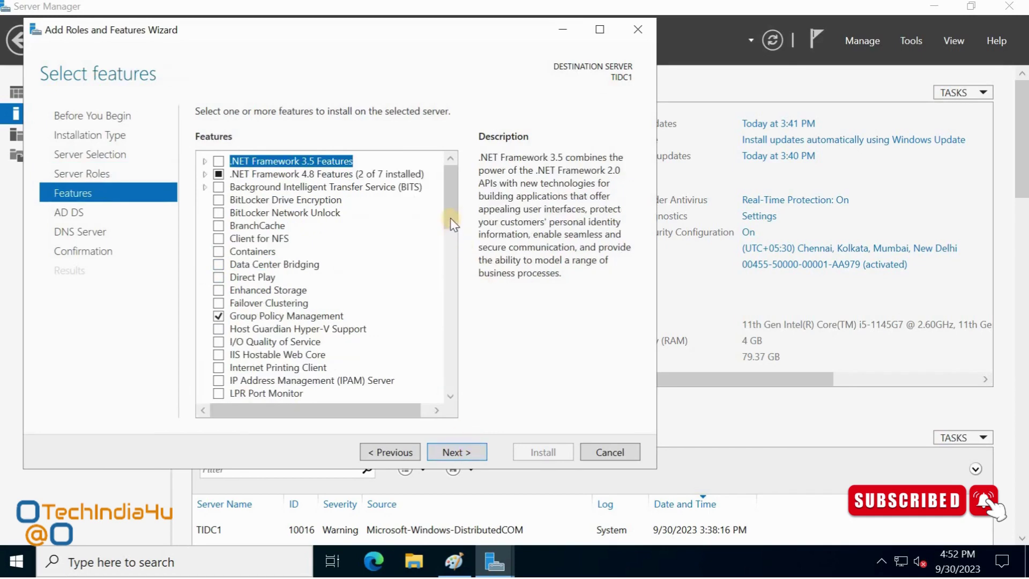
# Step: Review the feature list, keep the preselected features, and proceed past the AD DS and DNS Server information to the confirmation page
pyautogui.scroll(-10, 446, 310)
pyautogui.scroll(-3, 440, 395)
pyautogui.moveTo(450, 370); pyautogui.dragTo(455, 166)
pyautogui.click(457, 452)
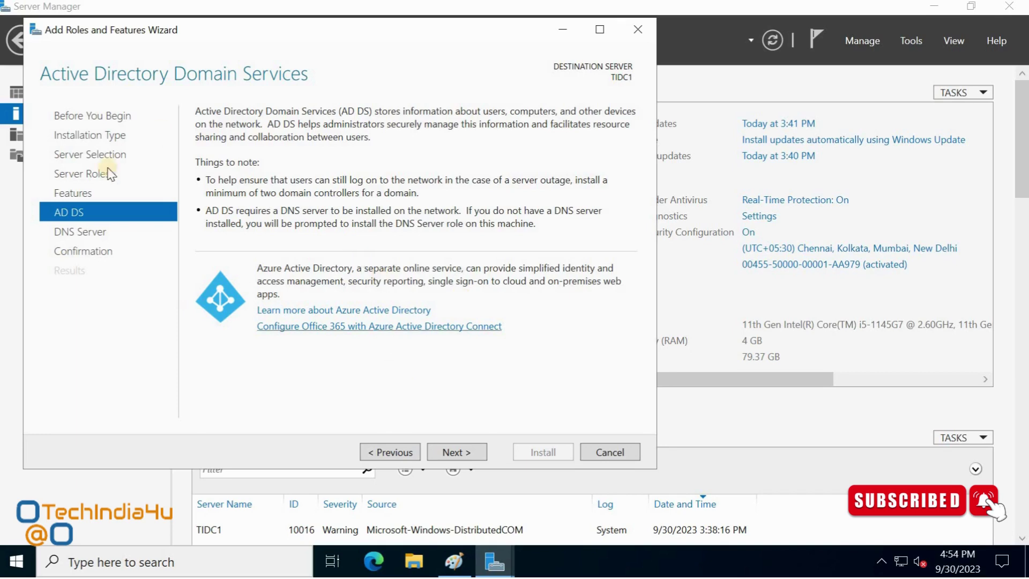
pyautogui.click(473, 455)
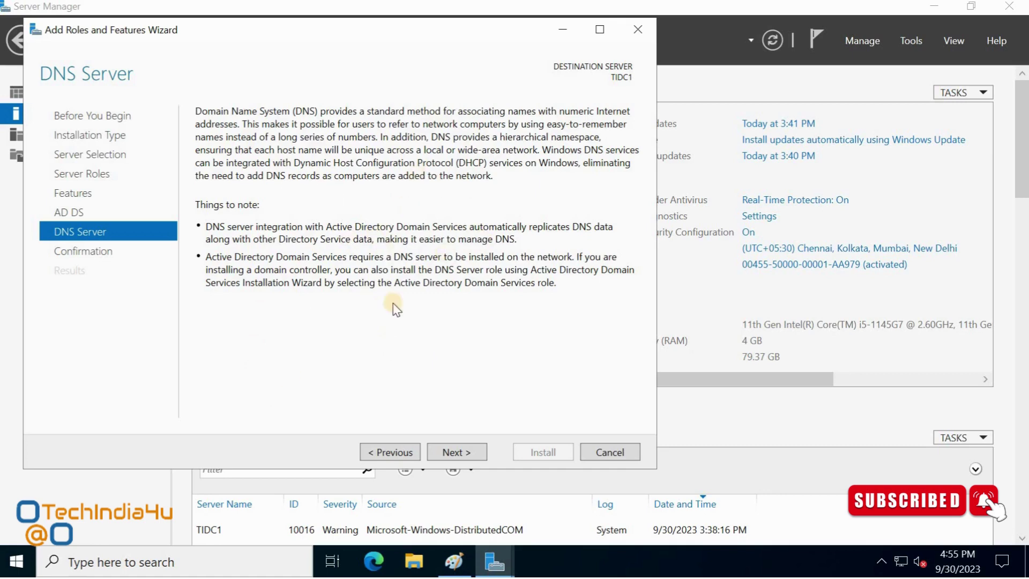
pyautogui.click(462, 453)
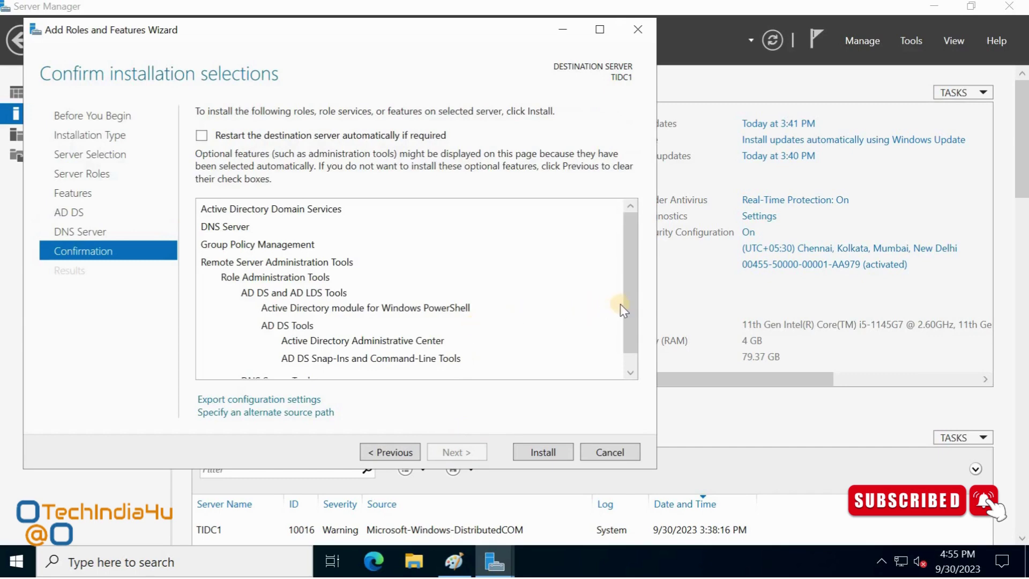
# Step: Allow the destination server to restart automatically if required, install the selected roles and features, and close the wizard
pyautogui.moveTo(624, 299); pyautogui.dragTo(632, 250)
pyautogui.moveTo(627, 320); pyautogui.dragTo(352, 193)
pyautogui.click(201, 137)
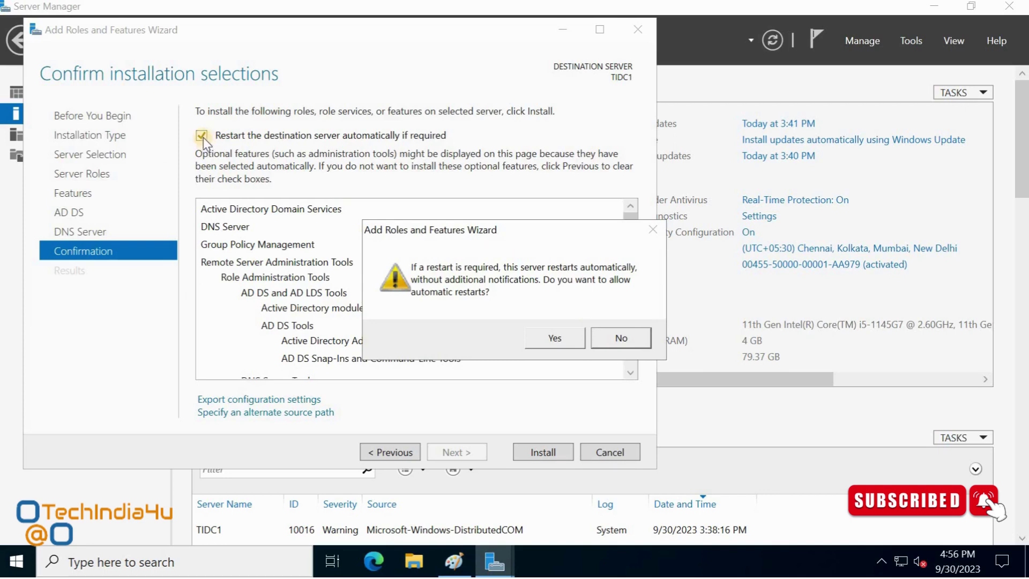
pyautogui.click(568, 339)
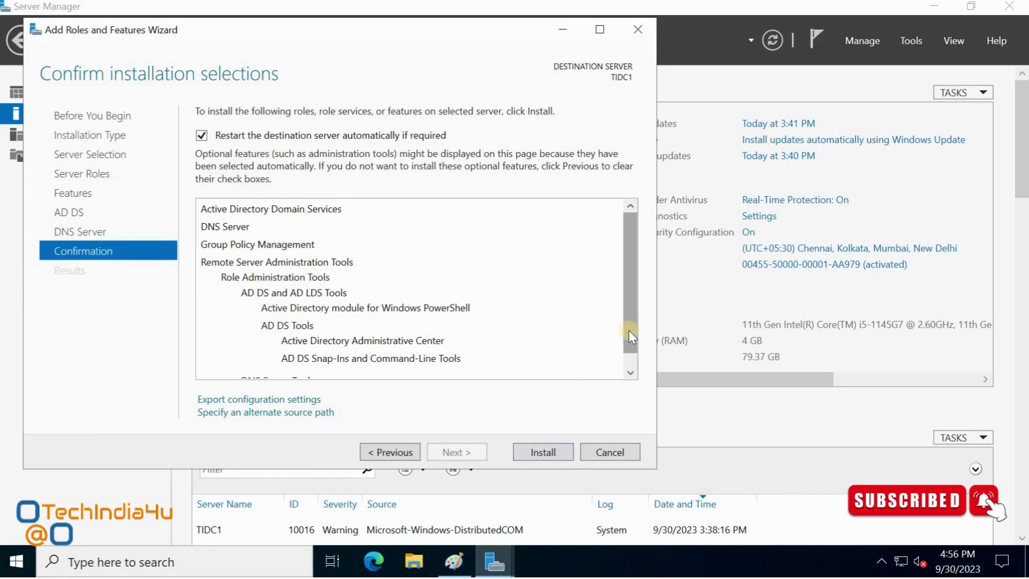
pyautogui.click(629, 359)
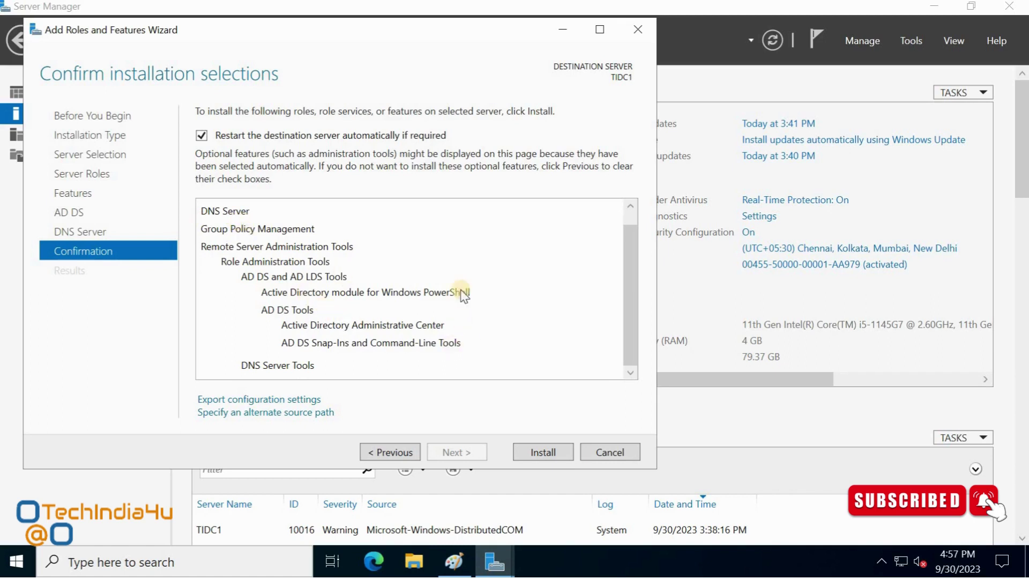
pyautogui.click(552, 455)
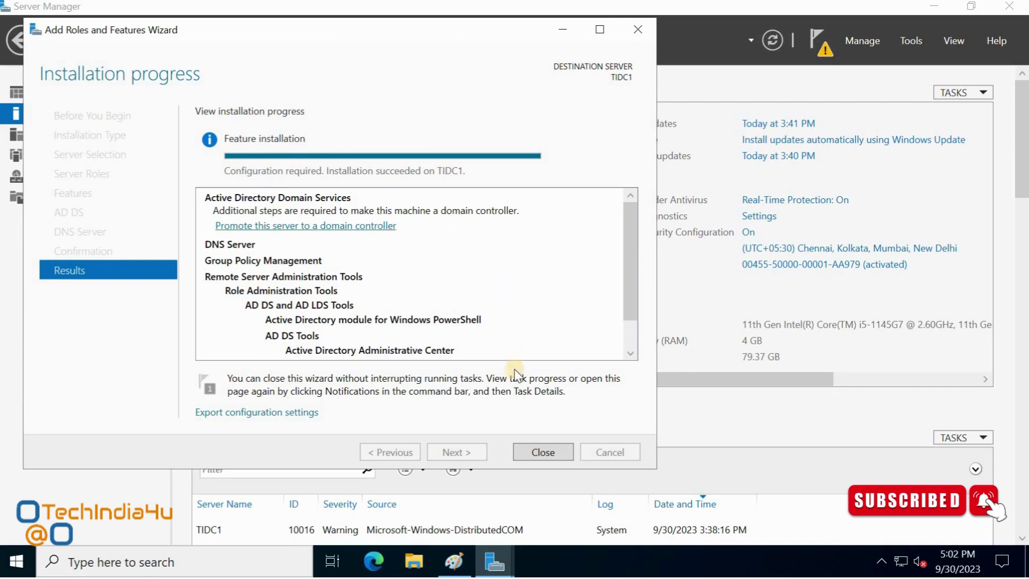
pyautogui.click(543, 452)
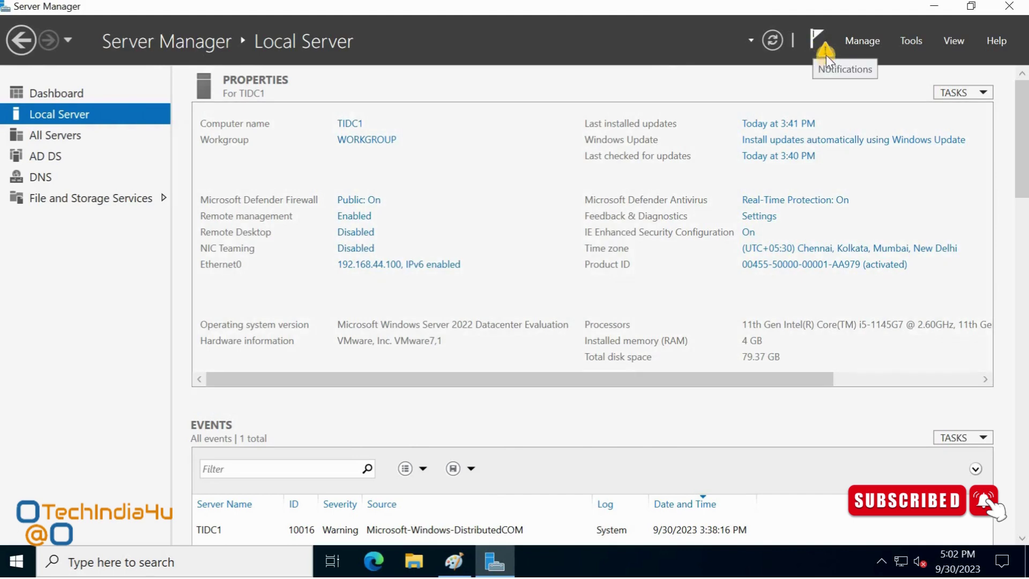
# Step: Start promoting this server to a domain controller from the post-deployment notification, and move the configuration wizard higher
pyautogui.click(825, 52)
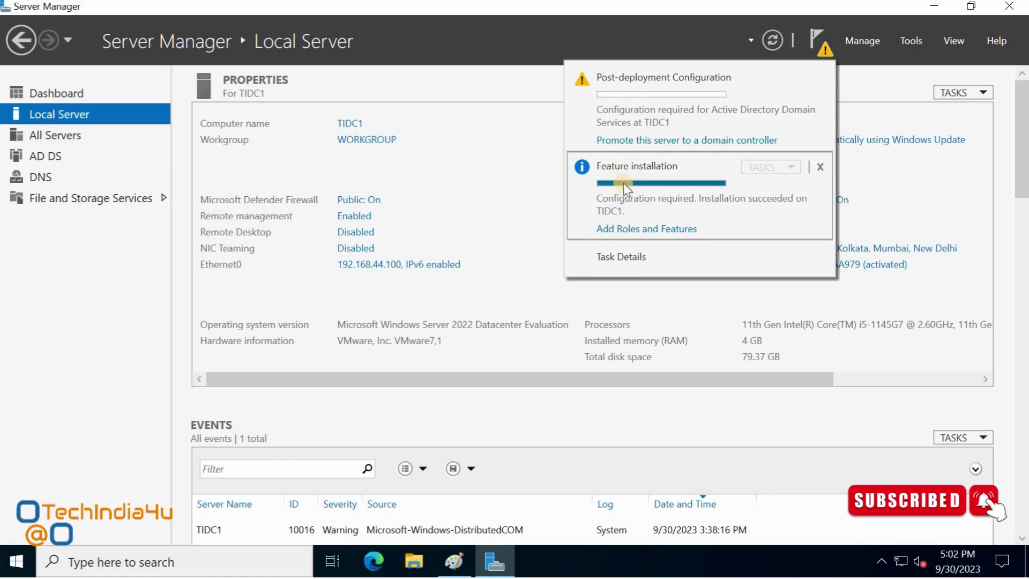
pyautogui.moveTo(624, 183)
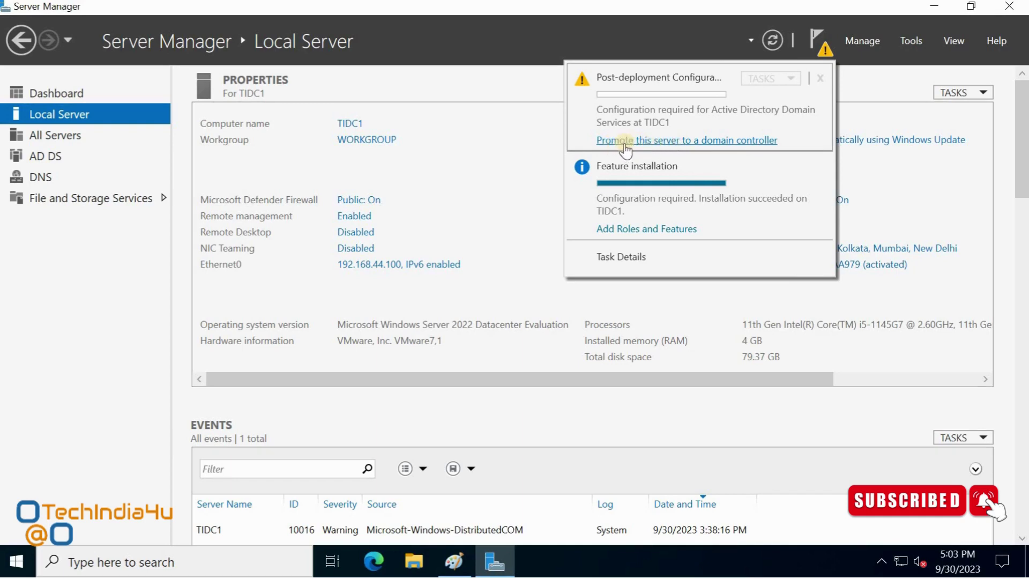
pyautogui.click(703, 141)
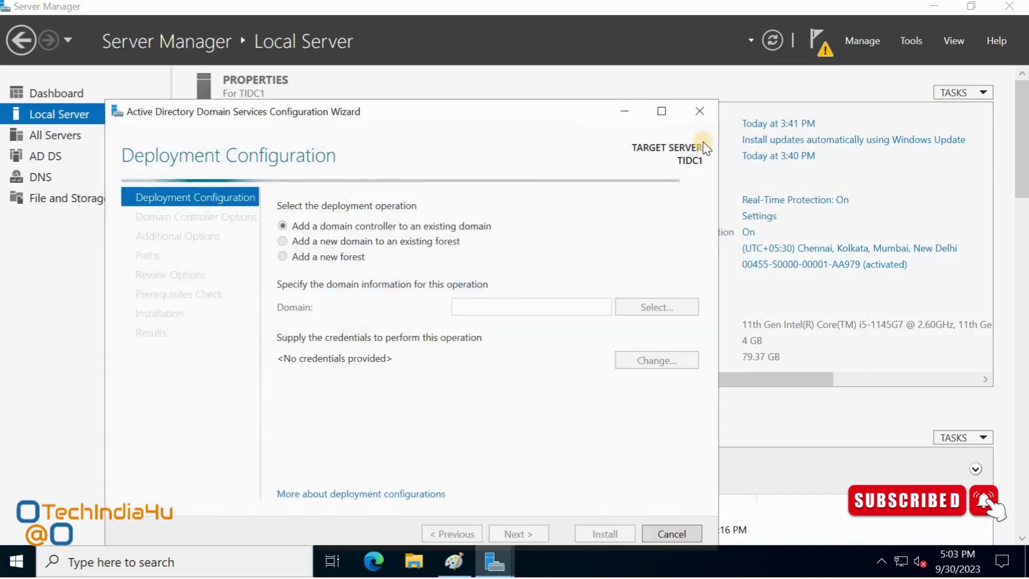
pyautogui.moveTo(408, 110); pyautogui.dragTo(418, 88)
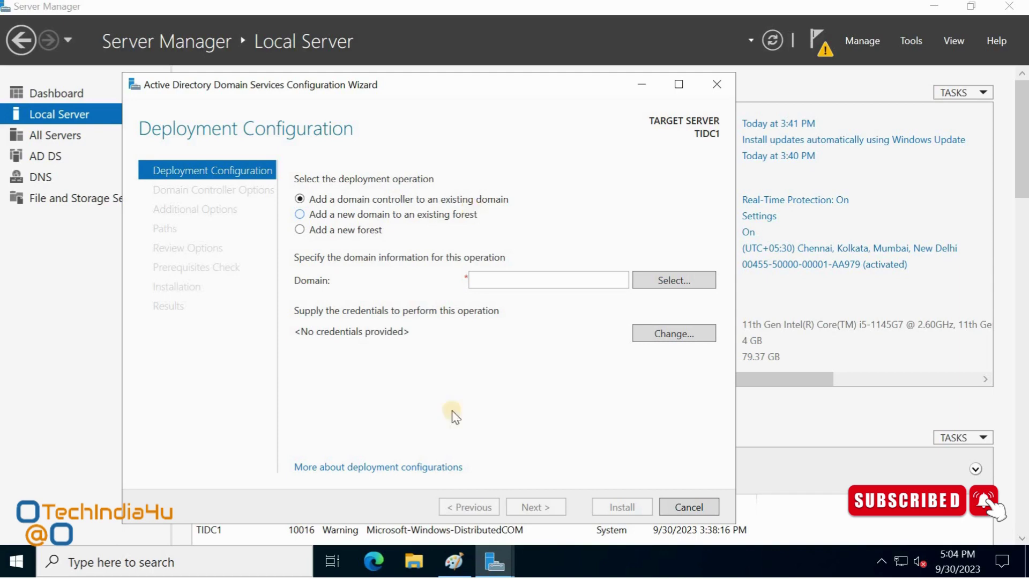
# Step: Switch to Paint to compare the deployment operations with the domain, trees and forest diagram, and return to the AD DS configuration wizard
pyautogui.click(456, 563)
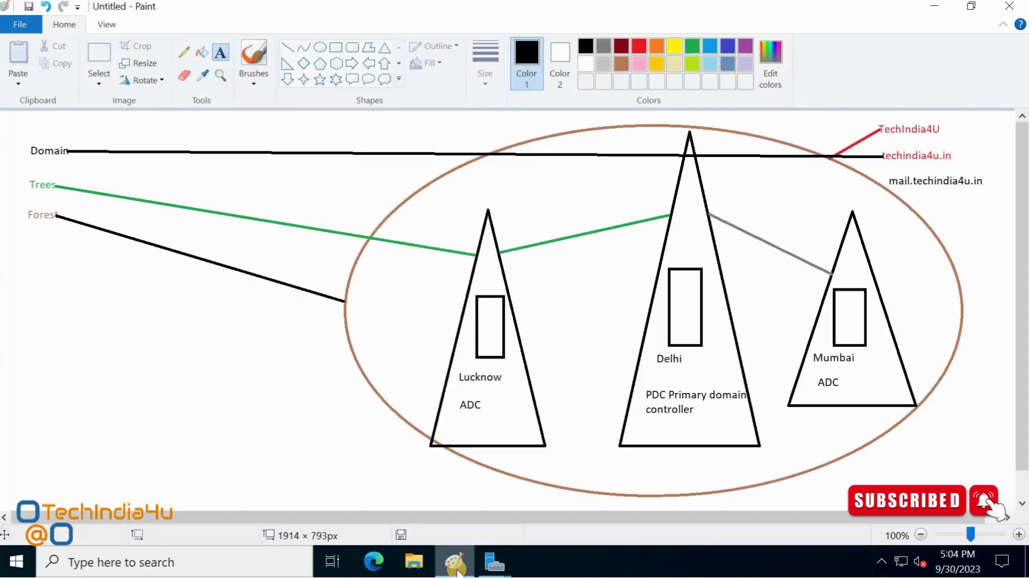
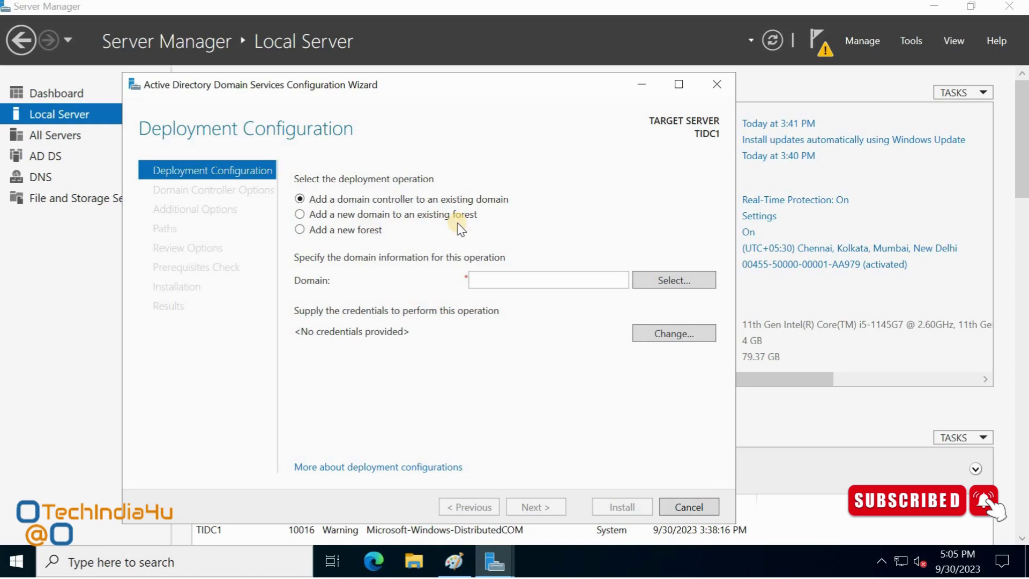
pyautogui.click(454, 562)
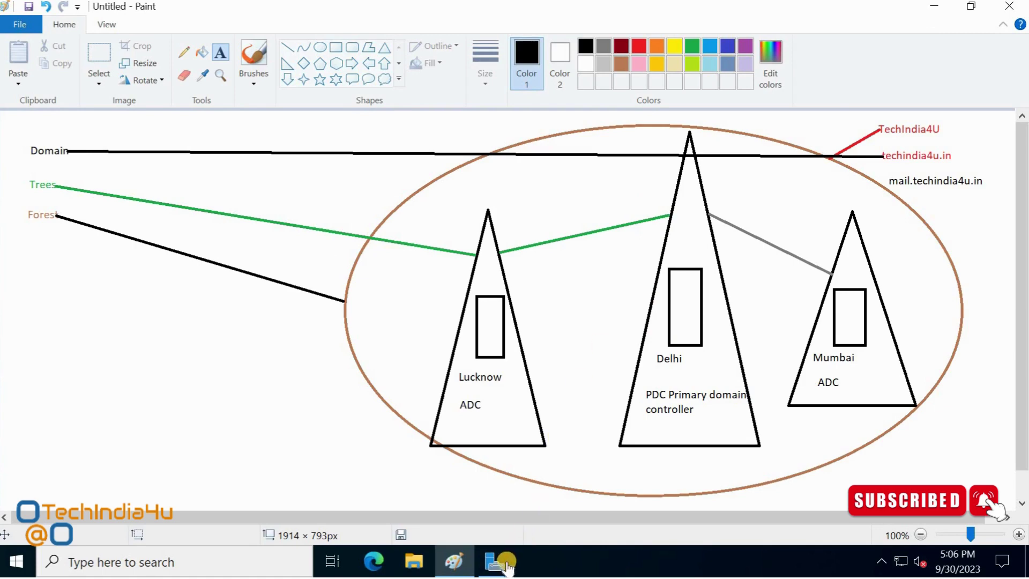
pyautogui.moveTo(509, 567)
pyautogui.click(538, 445)
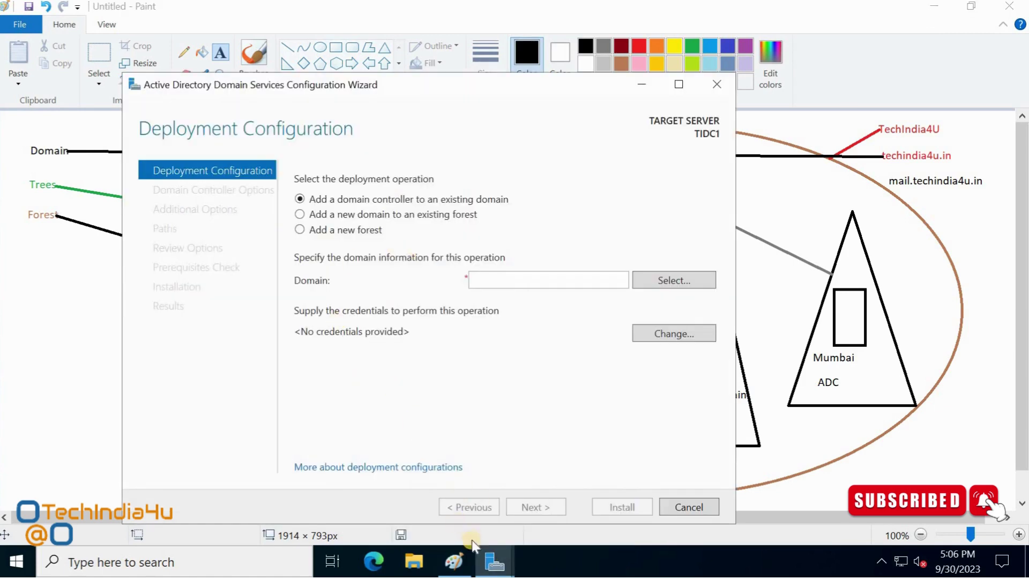
pyautogui.moveTo(485, 568)
pyautogui.click(479, 504)
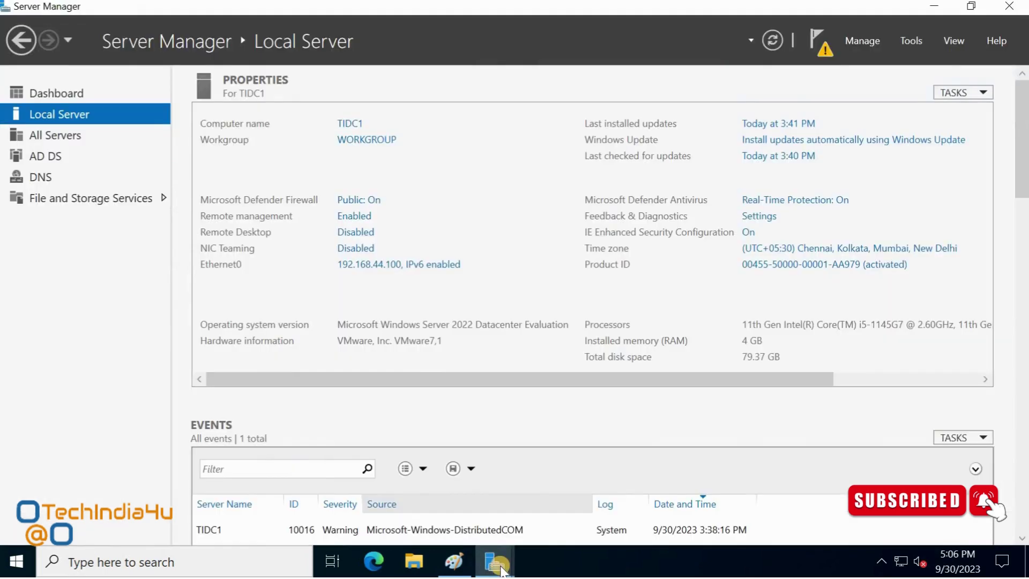
pyautogui.click(533, 498)
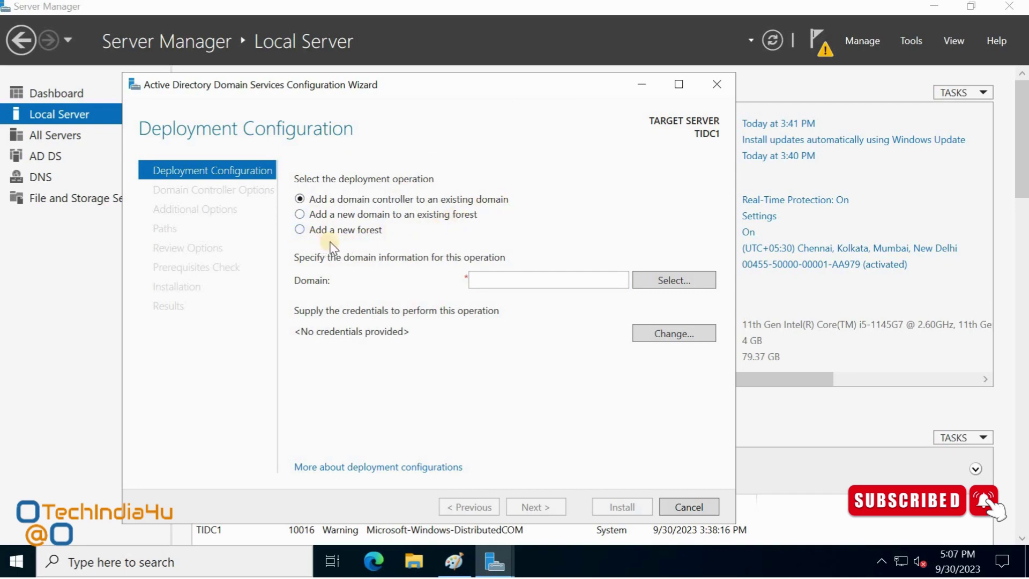
# Step: Choose to add a new forest as the deployment operation, and minimize the AD DS configuration wizard
pyautogui.click(300, 232)
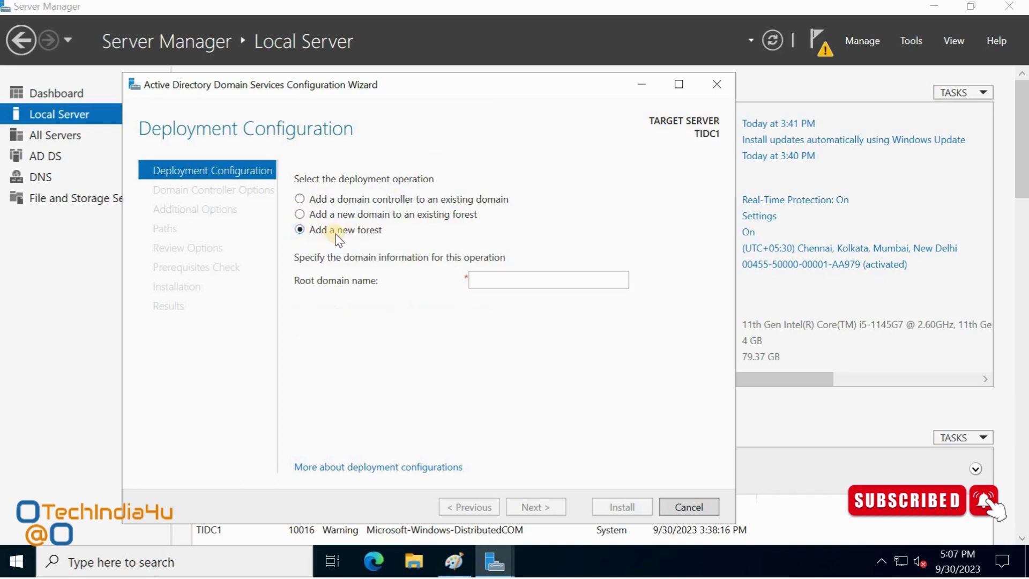
pyautogui.click(523, 283)
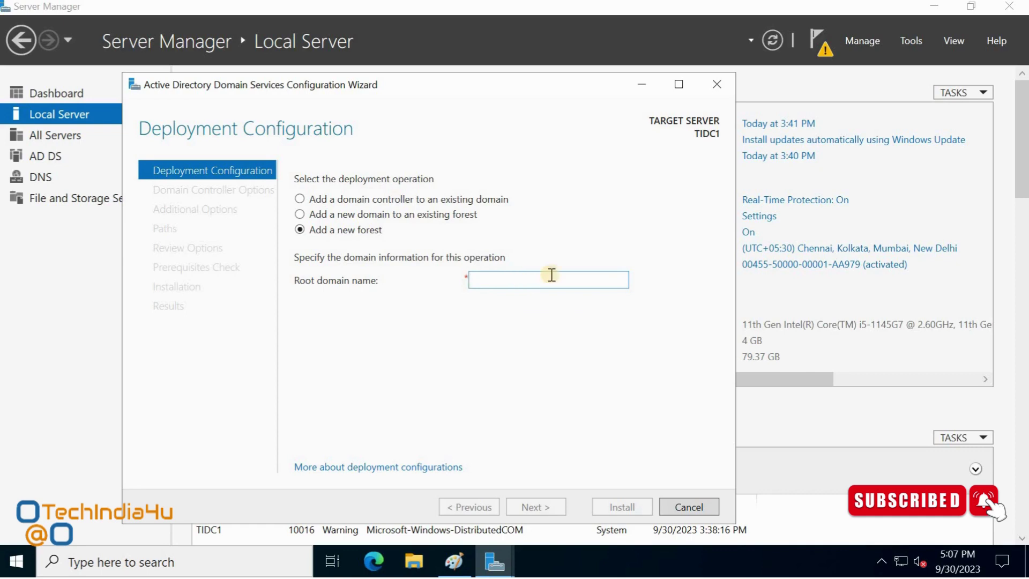
pyautogui.click(639, 86)
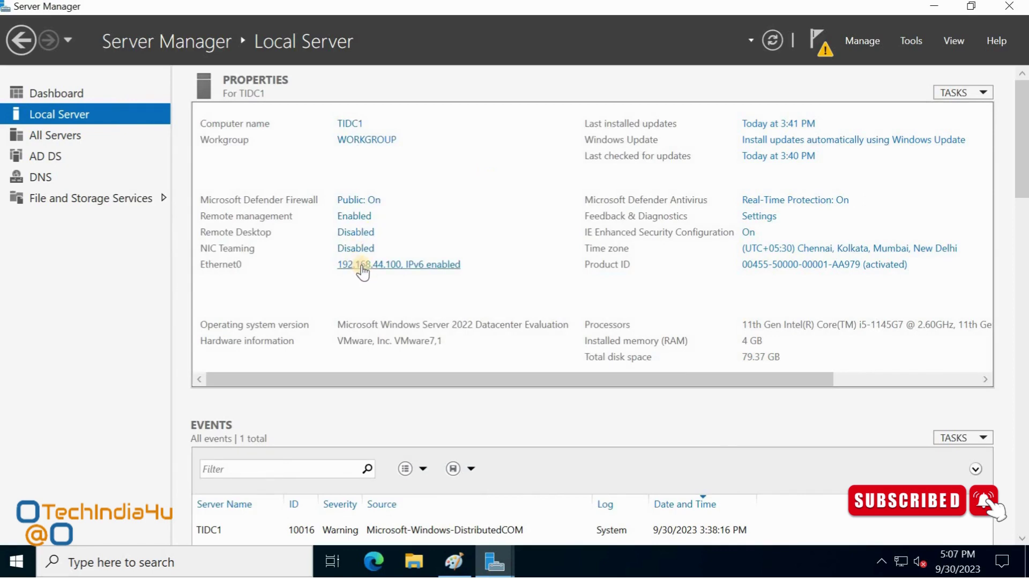
# Step: Open the Ethernet0 connection's details from the local server properties and check its IPv4 address, default gateway and DNS server
pyautogui.click(360, 265)
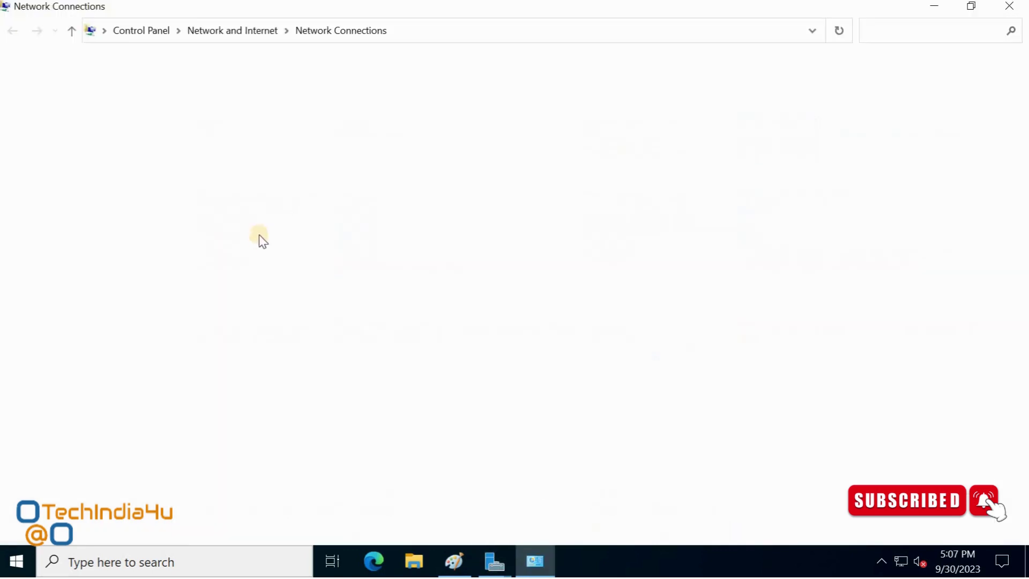
pyautogui.click(1009, 7)
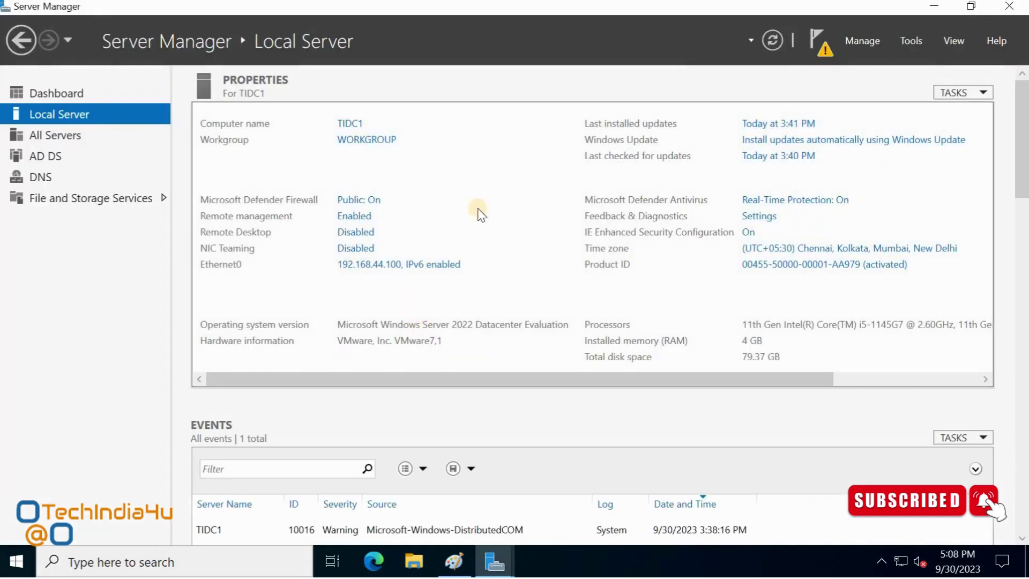
pyautogui.click(392, 268)
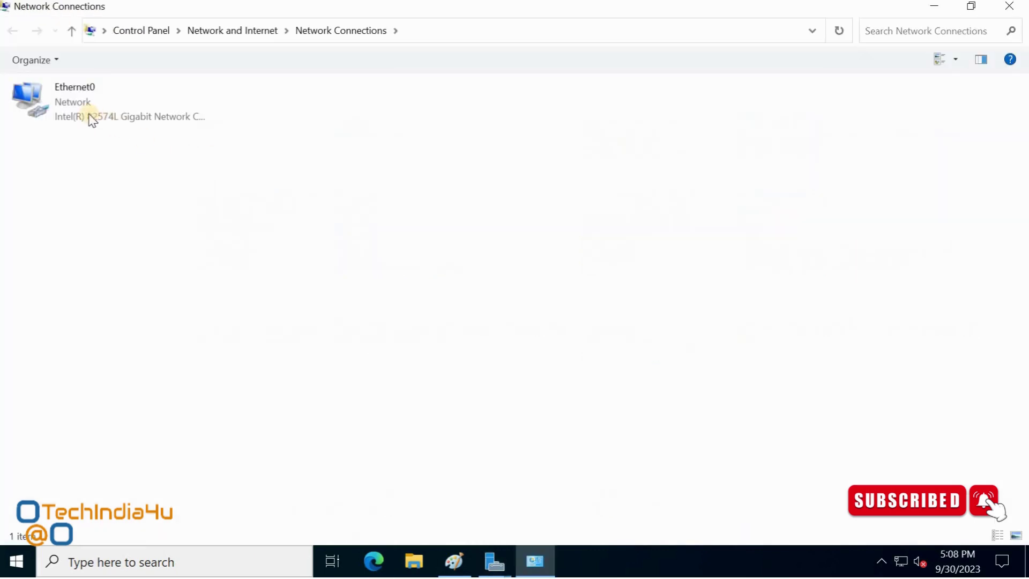
pyautogui.doubleClick(79, 117)
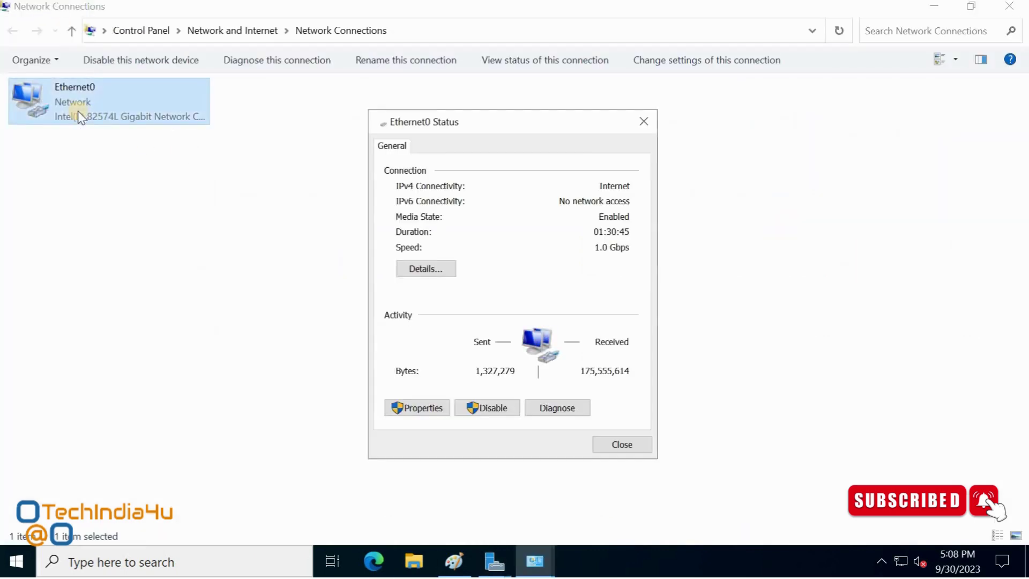
pyautogui.click(426, 269)
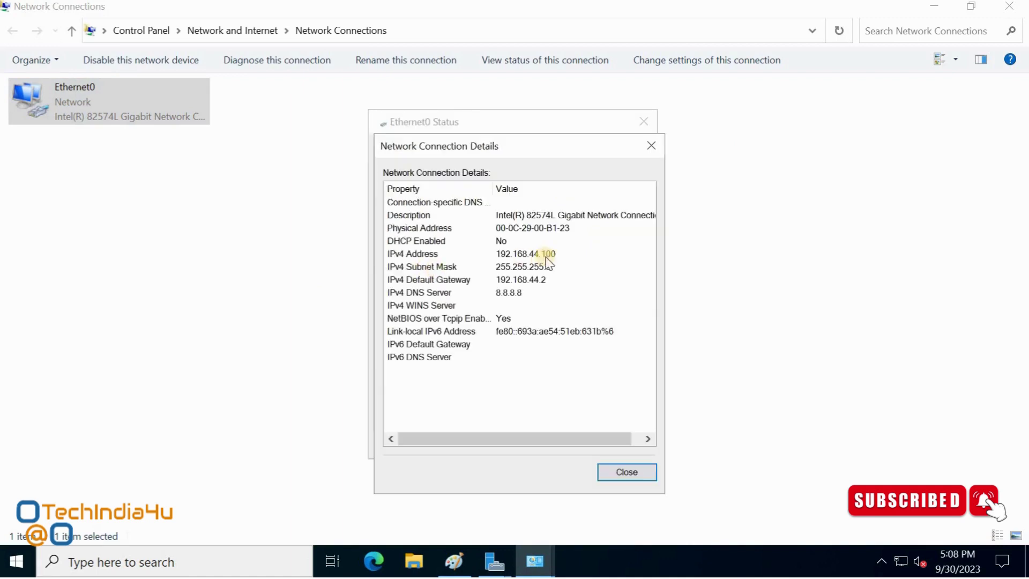
pyautogui.click(520, 282)
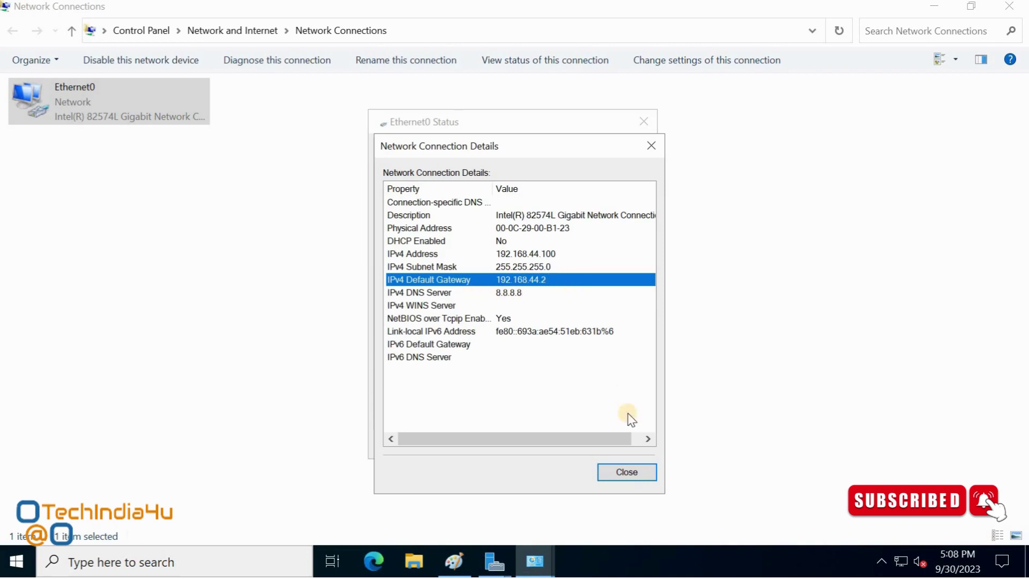
pyautogui.click(639, 472)
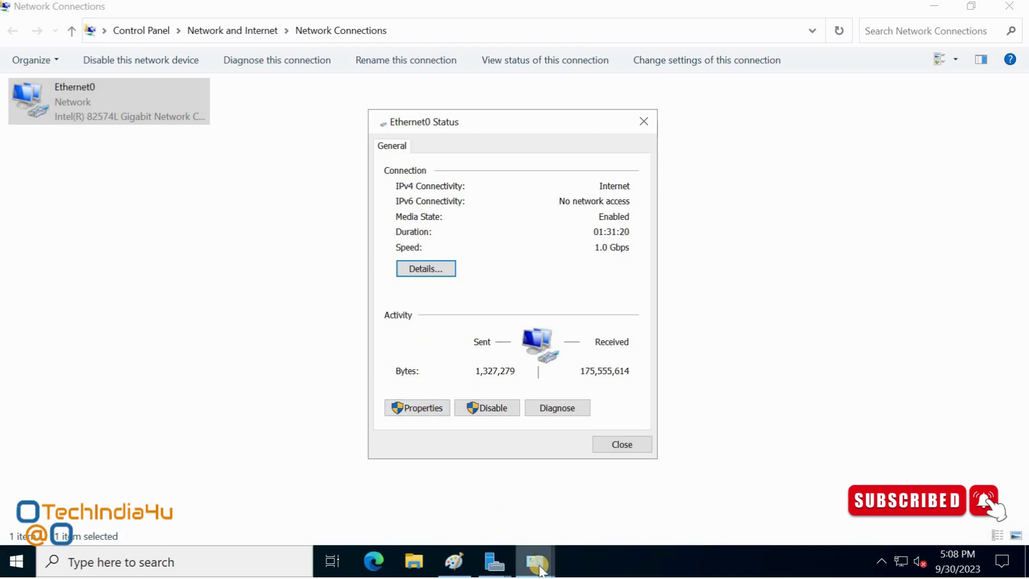
# Step: Switch to Paint to review the domain, trees and forest diagram, and return to the Ethernet0 status window
pyautogui.moveTo(535, 561)
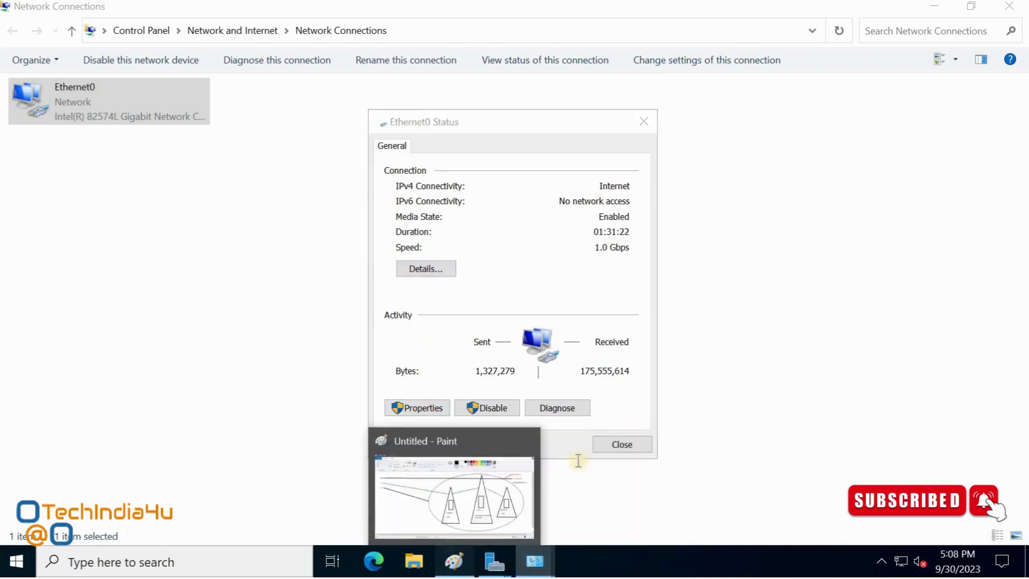
pyautogui.click(454, 561)
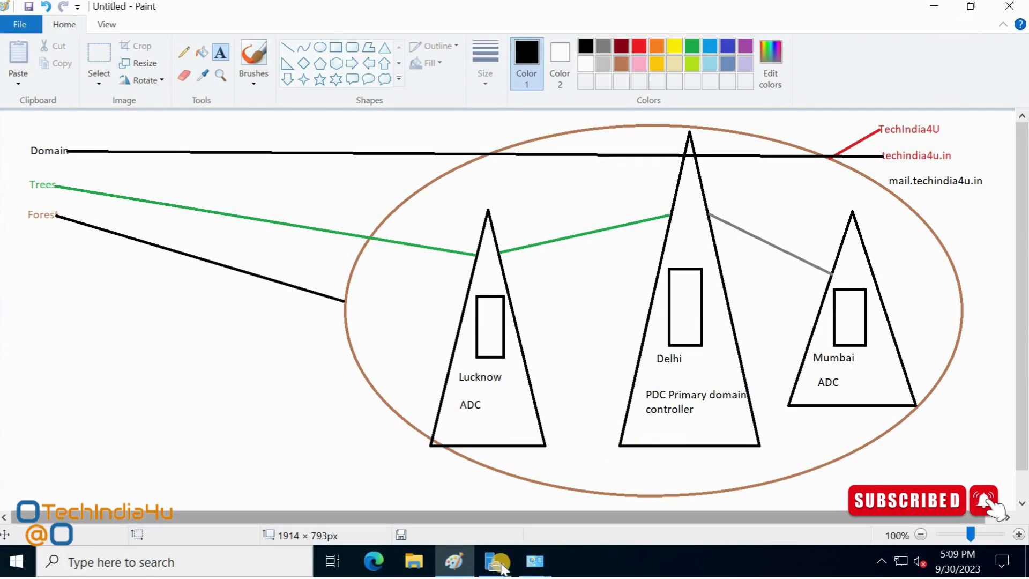
pyautogui.moveTo(503, 567)
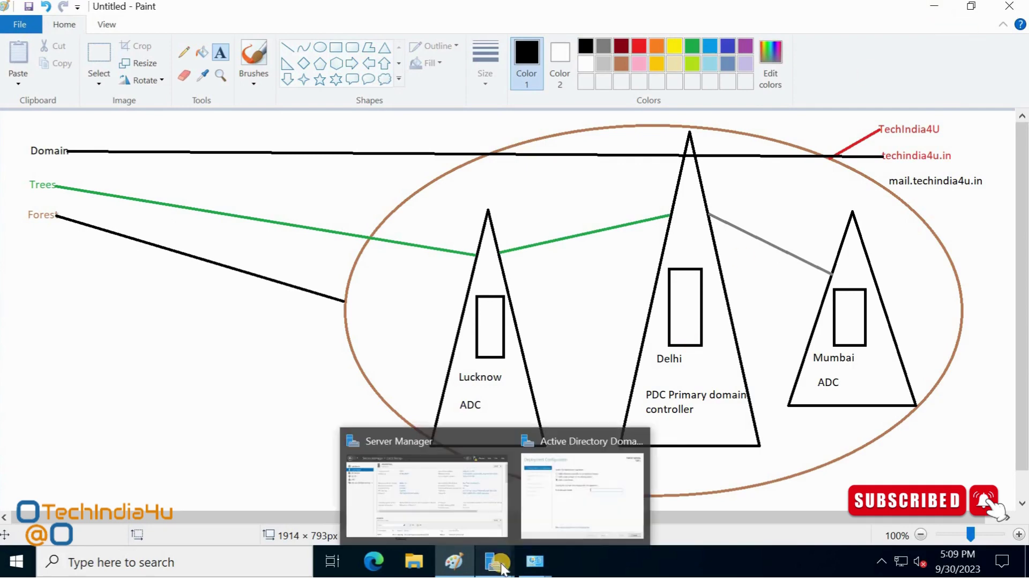
pyautogui.click(489, 517)
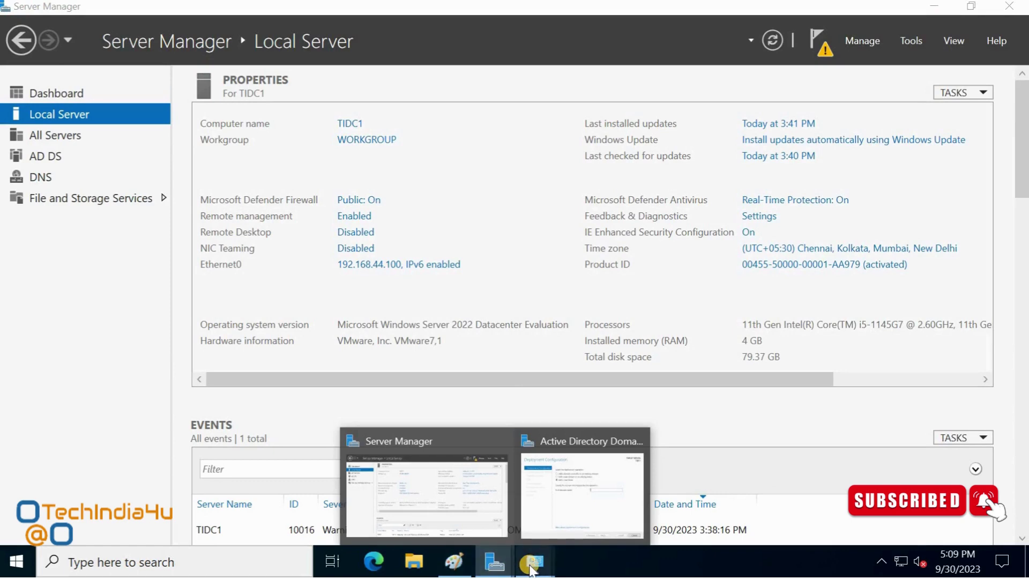
pyautogui.moveTo(534, 562)
pyautogui.click(591, 499)
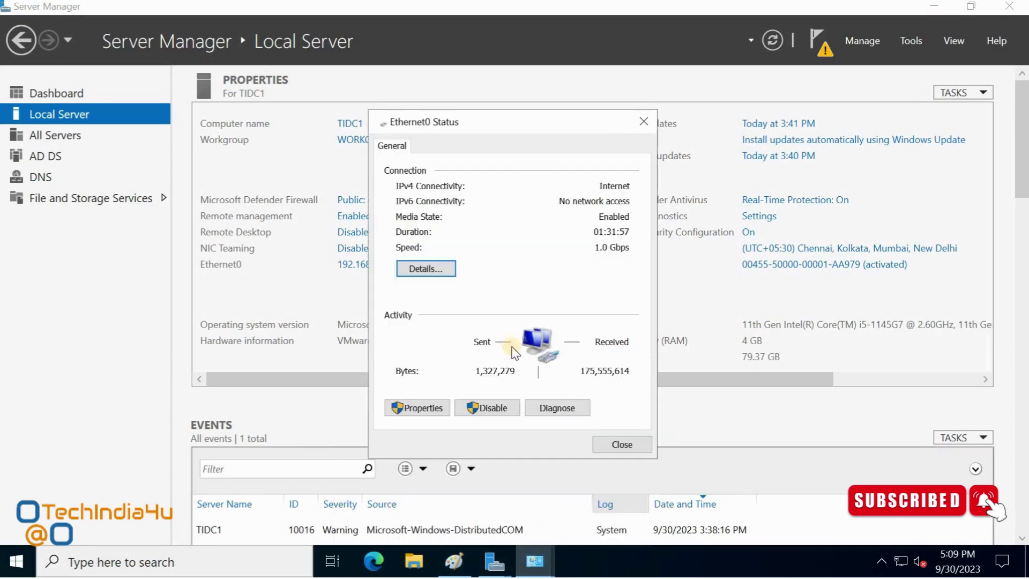
# Step: Inspect Ethernet0's TCP/IPv4 properties without changing them, and recheck the default gateway in the connection details
pyautogui.click(428, 410)
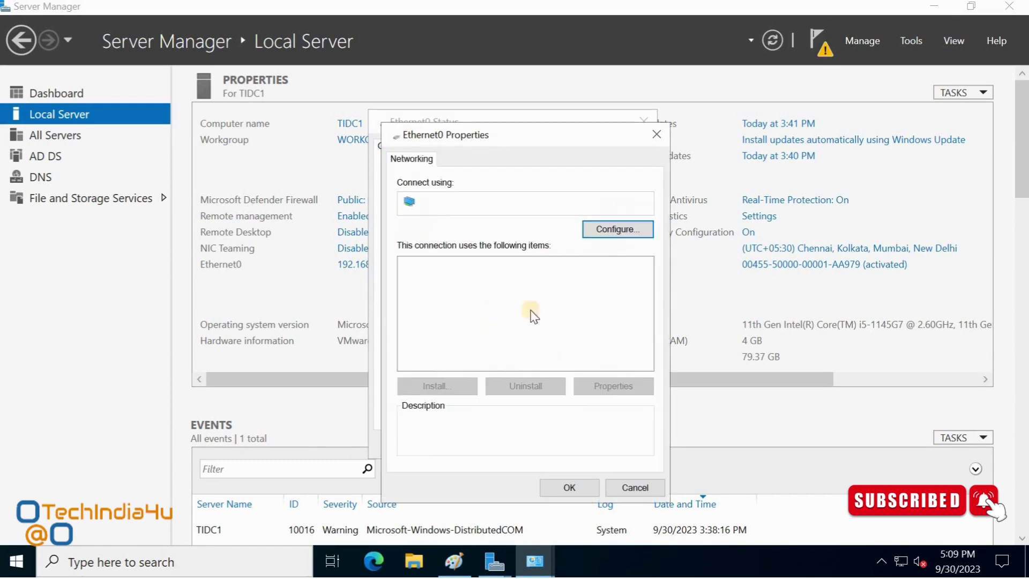
pyautogui.doubleClick(533, 308)
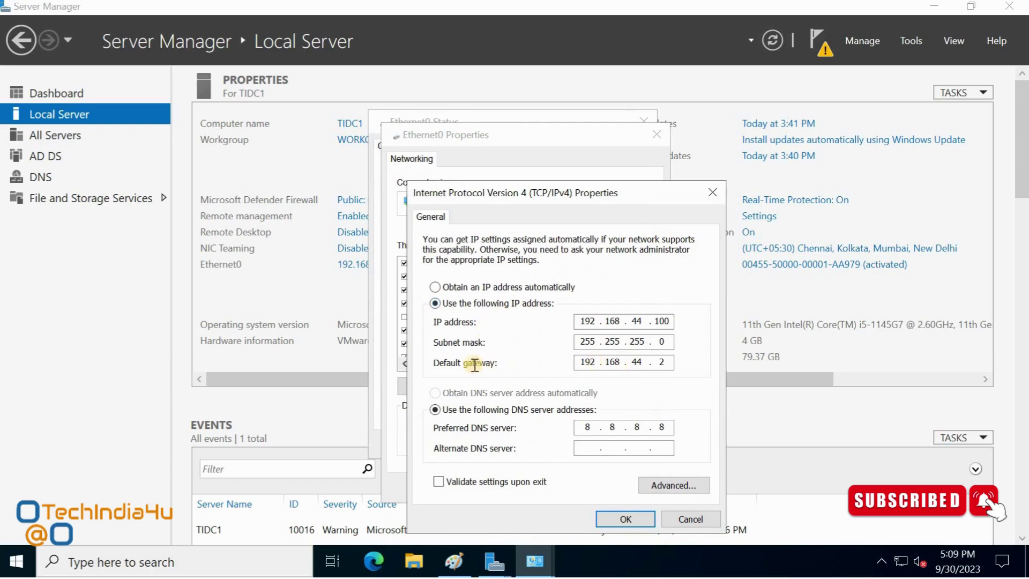
pyautogui.click(683, 516)
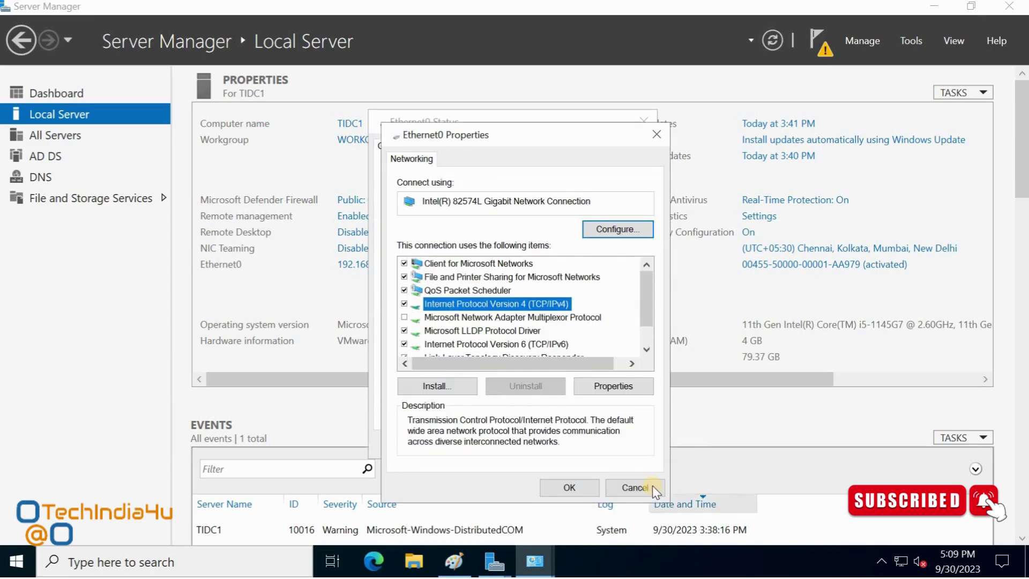
pyautogui.click(646, 487)
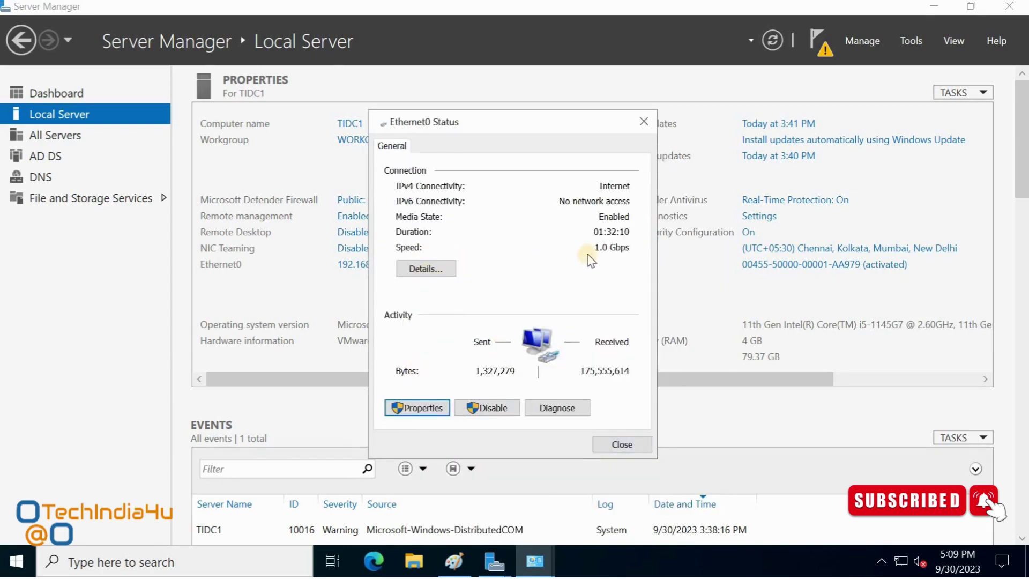
pyautogui.click(417, 270)
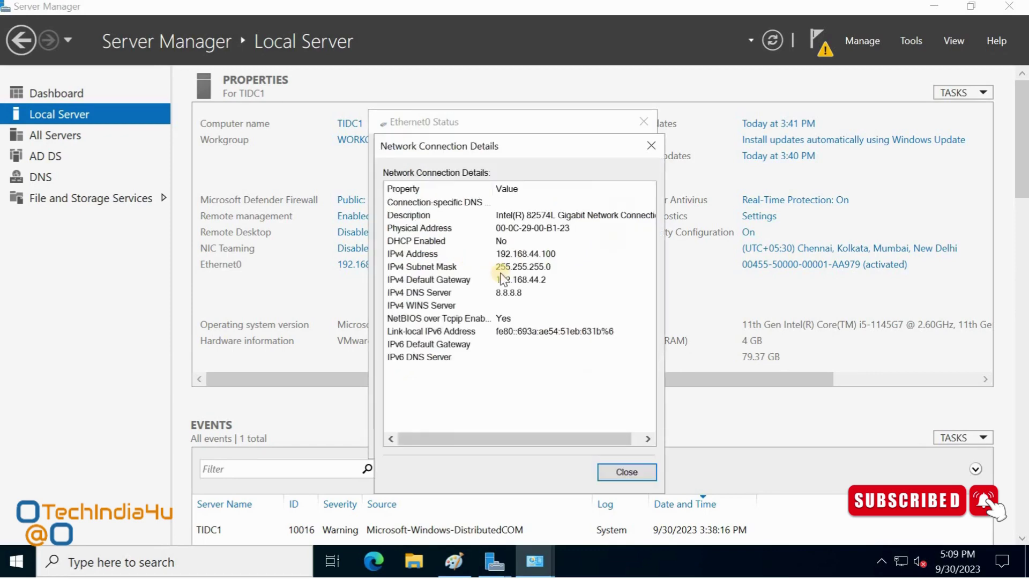
pyautogui.click(513, 281)
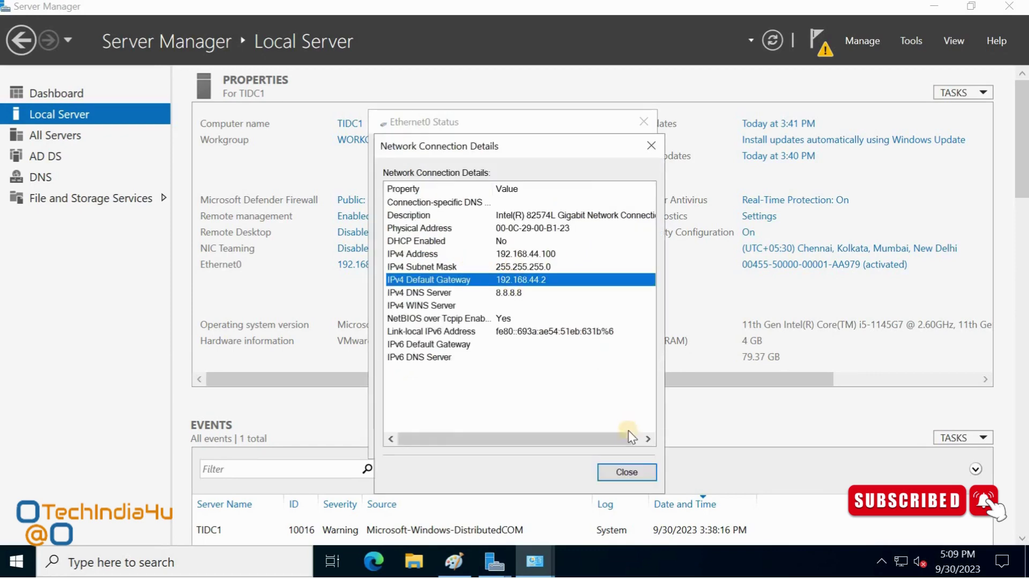
pyautogui.click(641, 474)
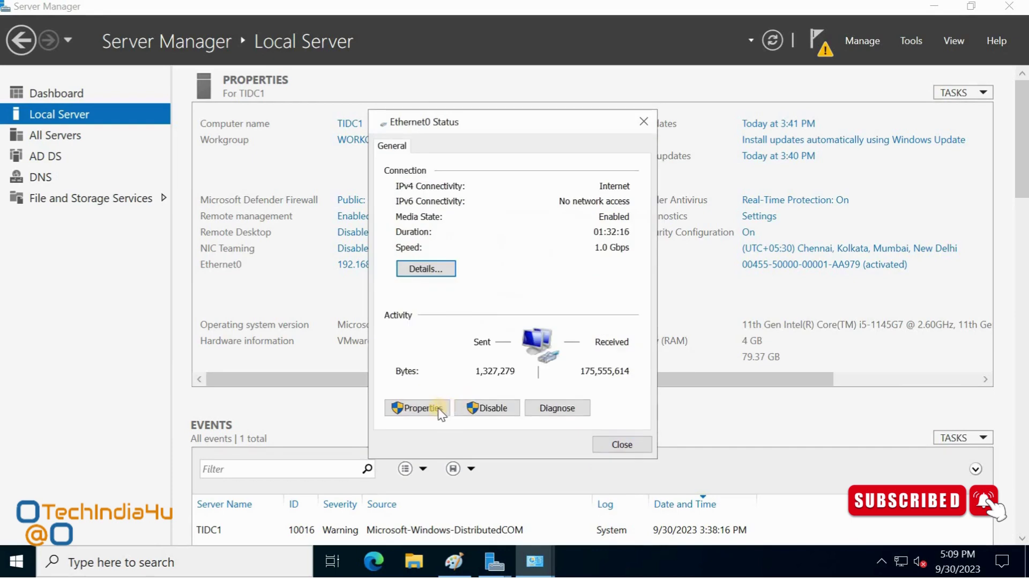
# Step: Clear the default gateway in Ethernet0's TCP/IPv4 properties, apply the change, and close the connection windows
pyautogui.click(417, 408)
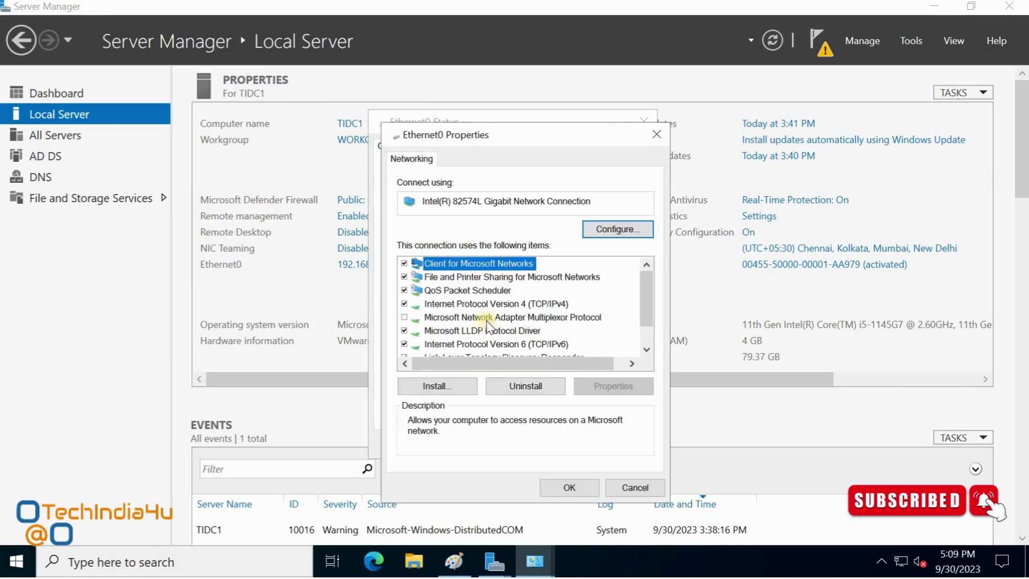
pyautogui.click(466, 304)
pyautogui.click(614, 389)
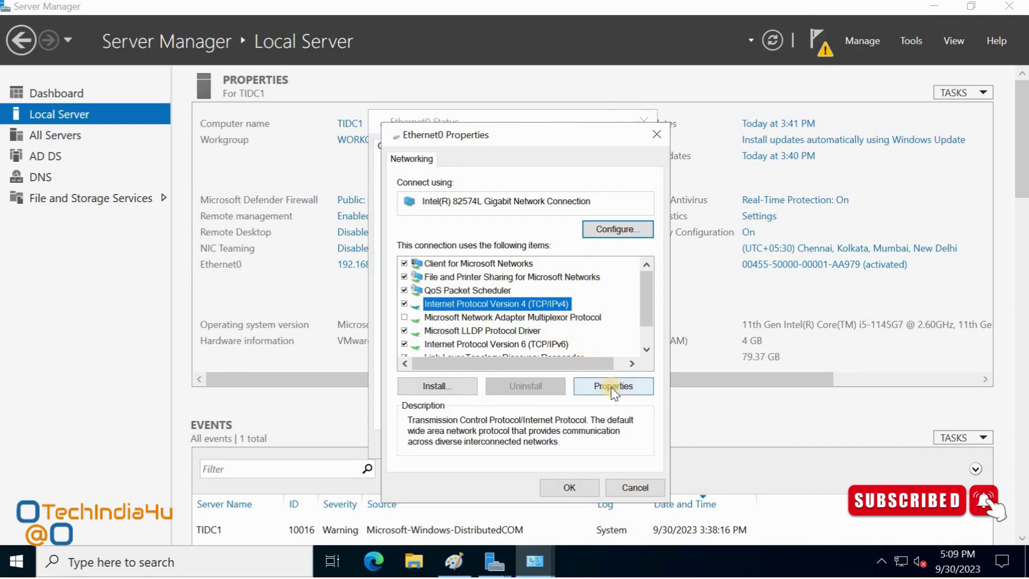
pyautogui.doubleClick(665, 359)
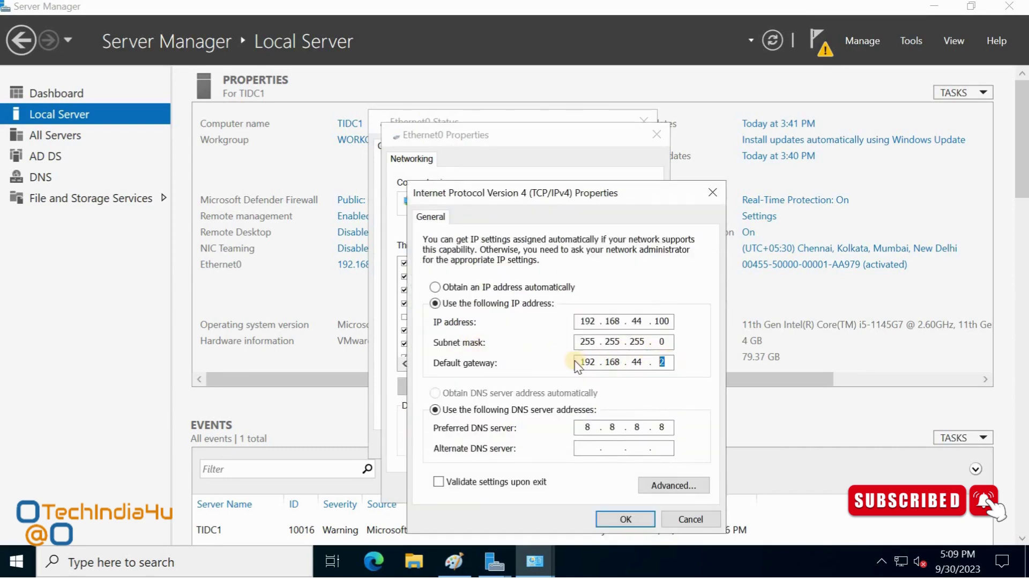
pyautogui.press('BackSpace')
pyautogui.press('BackSpace')
pyautogui.press('BackSpace')
pyautogui.press('BackSpace')
pyautogui.press('BackSpace')
pyautogui.press('BackSpace')
pyautogui.press('BackSpace')
pyautogui.press('BackSpace')
pyautogui.press('BackSpace')
pyautogui.click(625, 519)
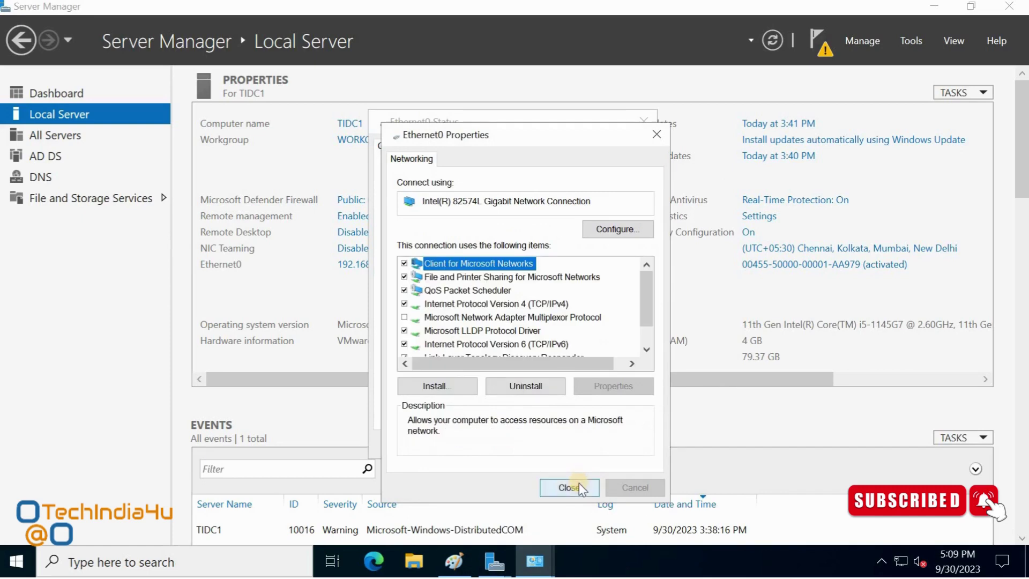
pyautogui.click(579, 484)
pyautogui.click(619, 443)
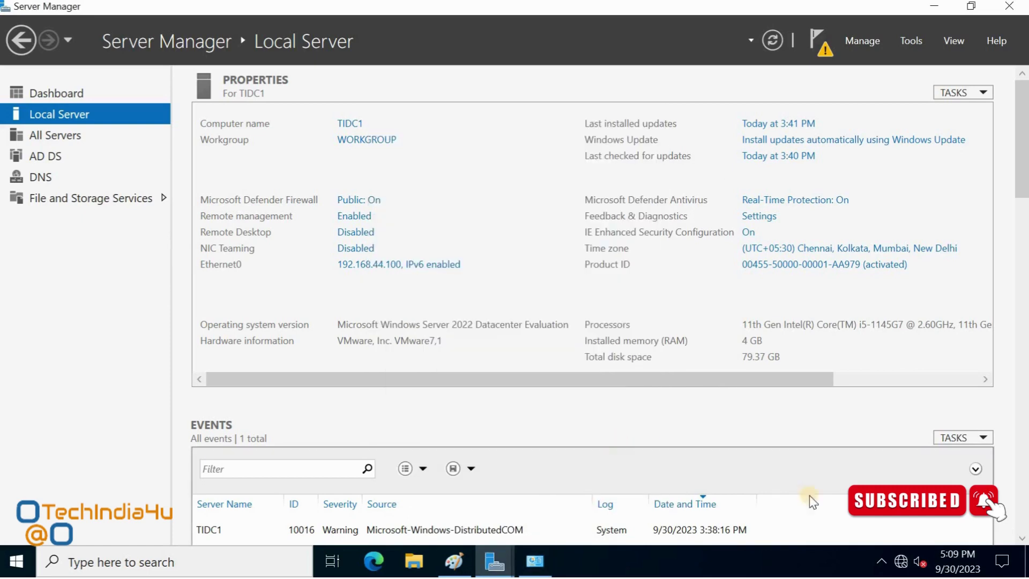
# Step: Return to the AD DS configuration wizard and check the domain name against the Paint diagram
pyautogui.moveTo(901, 570)
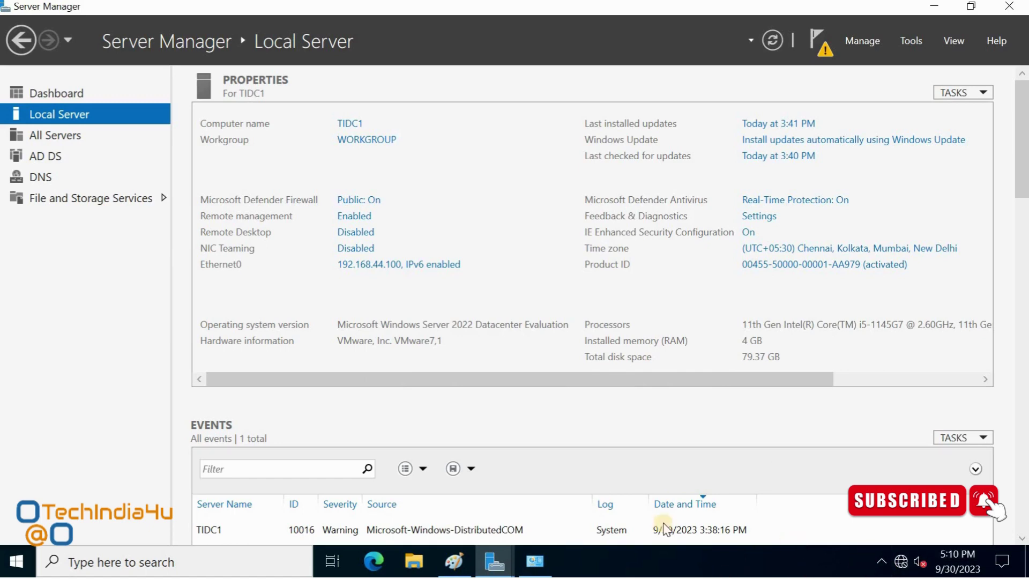
pyautogui.click(494, 561)
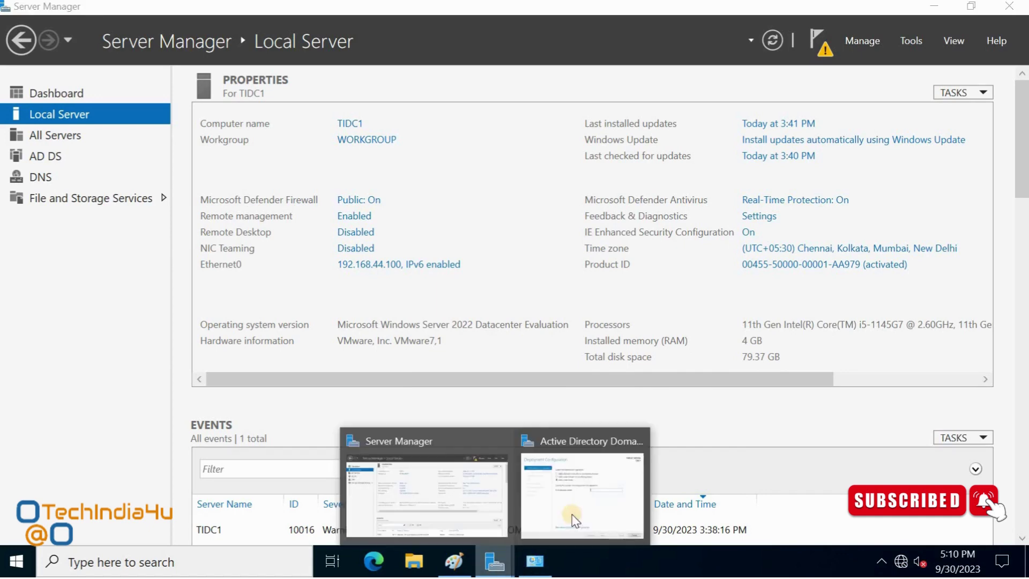
pyautogui.click(573, 518)
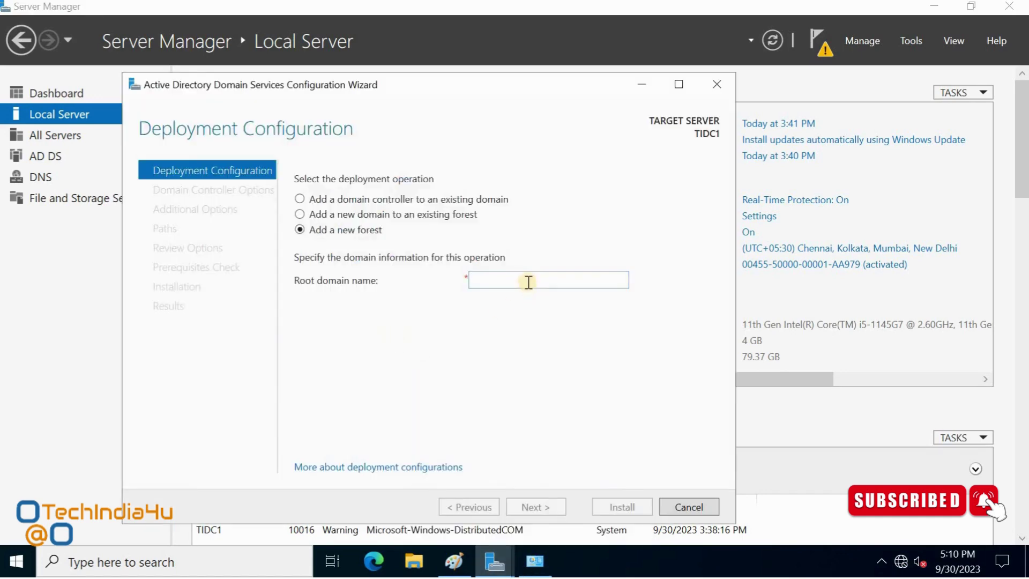
pyautogui.click(454, 562)
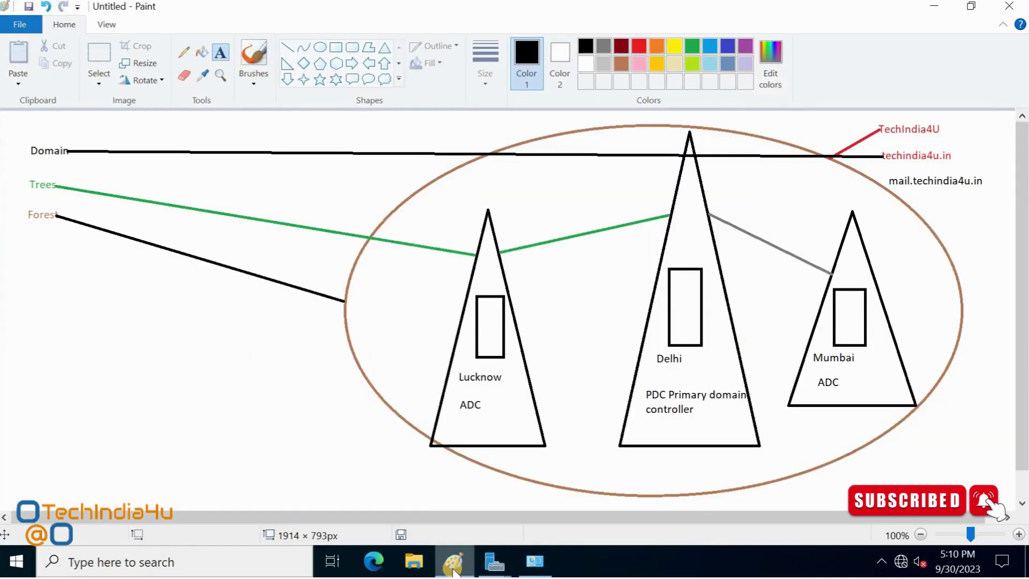
pyautogui.click(454, 569)
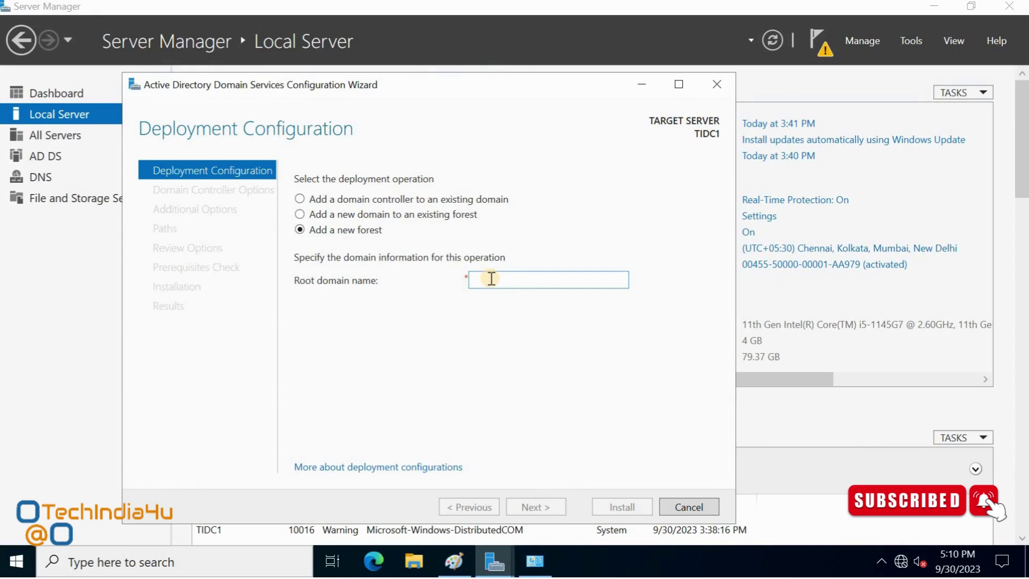
# Step: Set the root domain name of the new forest to techindia4u.in and proceed to the domain controller options
pyautogui.write('tech')
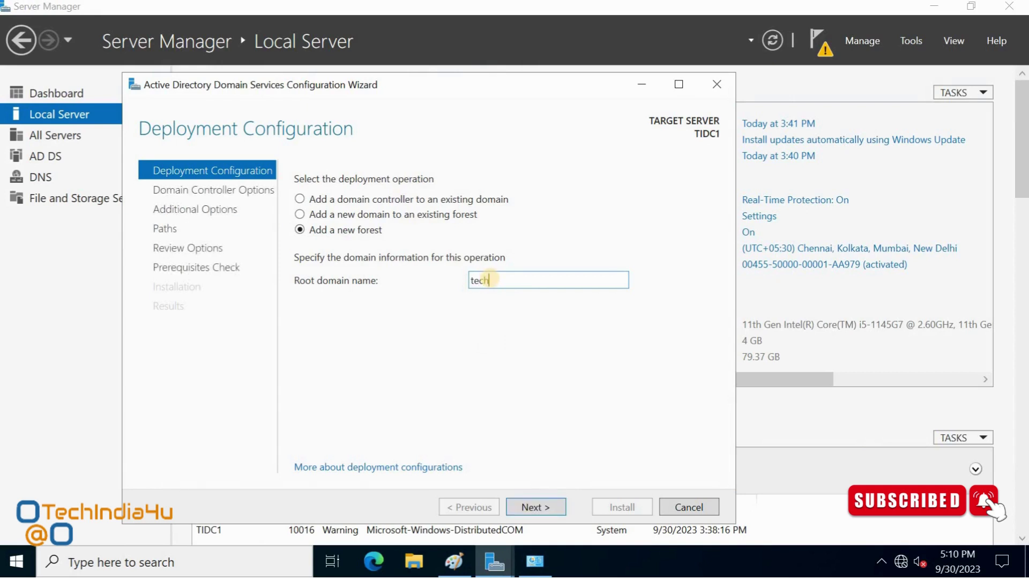
pyautogui.write('nibdia')
pyautogui.press('BackSpace')
pyautogui.press('BackSpace')
pyautogui.press('BackSpace')
pyautogui.press('BackSpace')
pyautogui.press('BackSpace')
pyautogui.write('india4u.in')
pyautogui.click(541, 508)
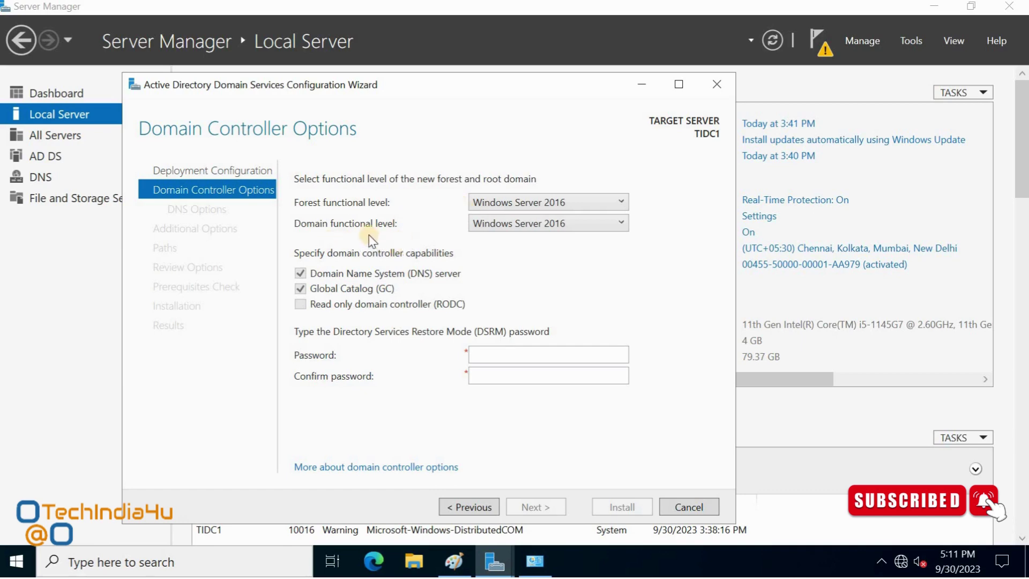
# Step: Examine which forest functional levels and domain functional levels are offered for the new forest
pyautogui.click(559, 207)
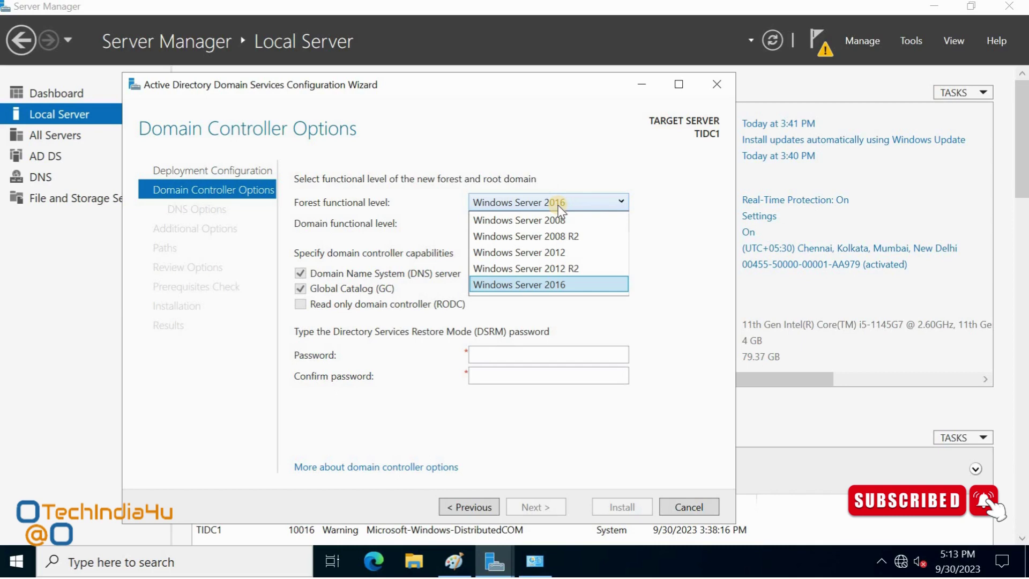
pyautogui.click(557, 205)
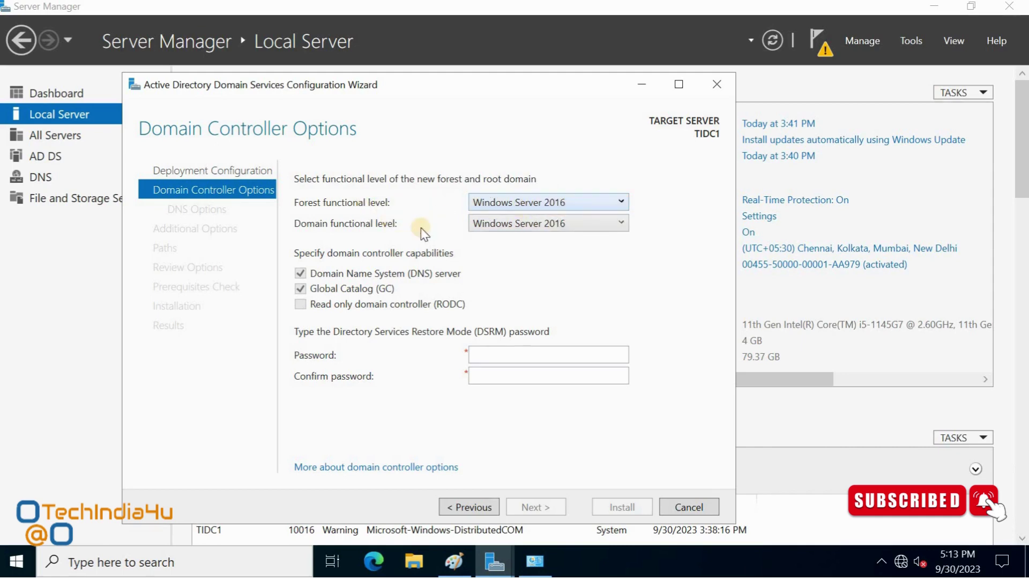
pyautogui.click(560, 229)
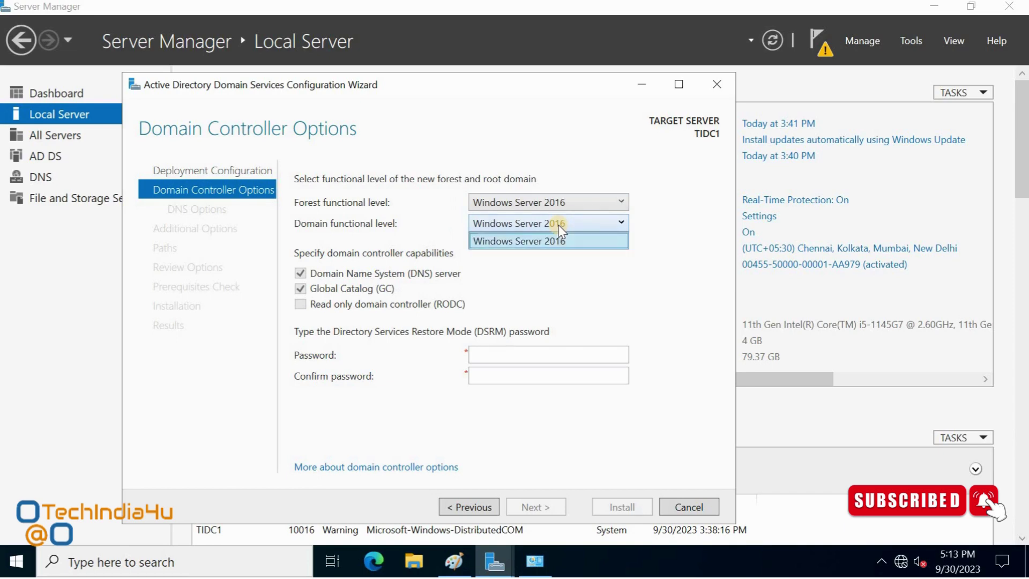
pyautogui.click(559, 225)
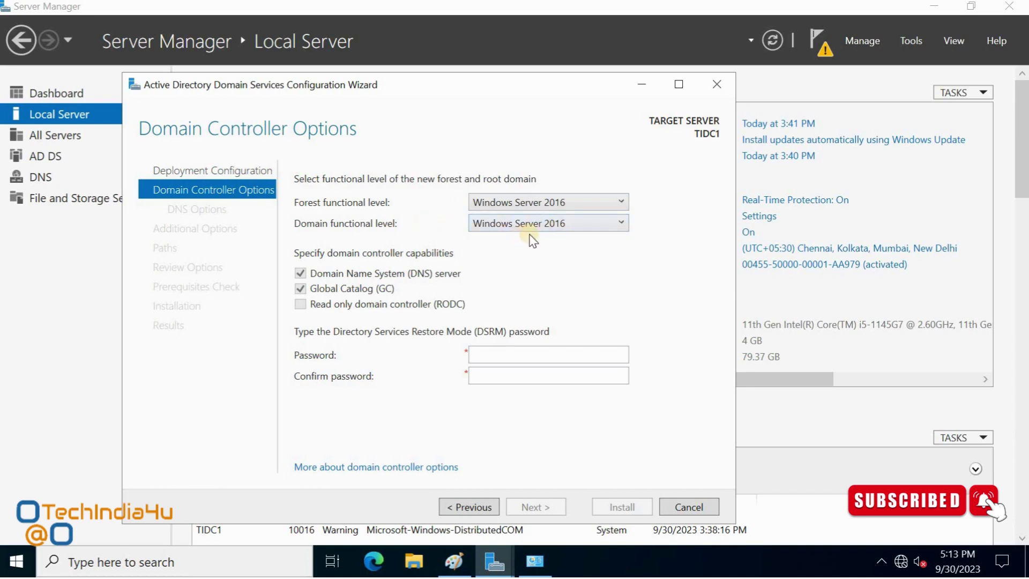
pyautogui.click(560, 227)
pyautogui.click(560, 227)
pyautogui.click(560, 227)
pyautogui.click(559, 227)
pyautogui.click(560, 227)
pyautogui.click(560, 227)
# Step: Compare the domain functional levels offered with the forest functional level at Windows Server 2012 R2 and at Windows Server 2016
pyautogui.click(545, 207)
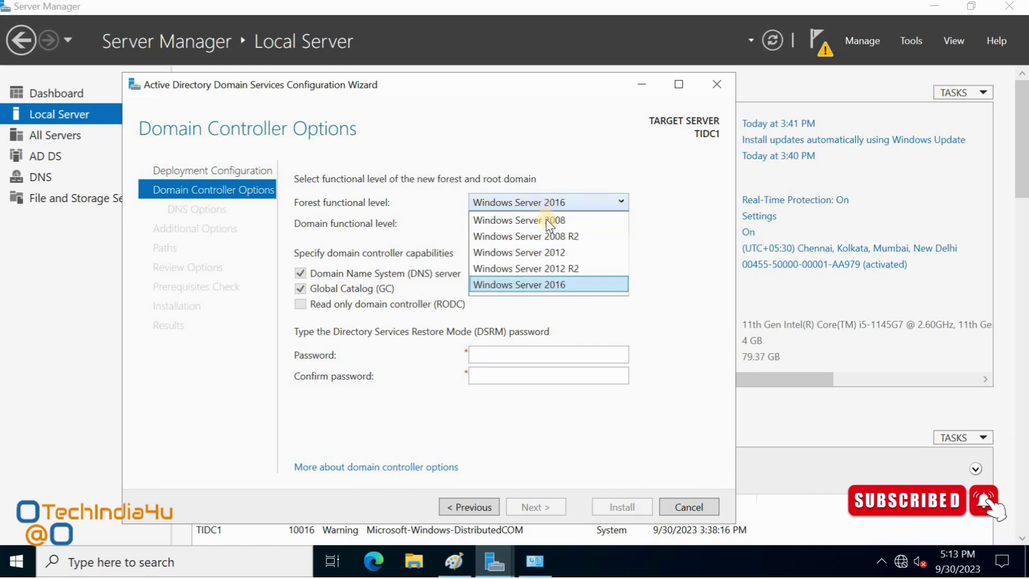
pyautogui.click(550, 268)
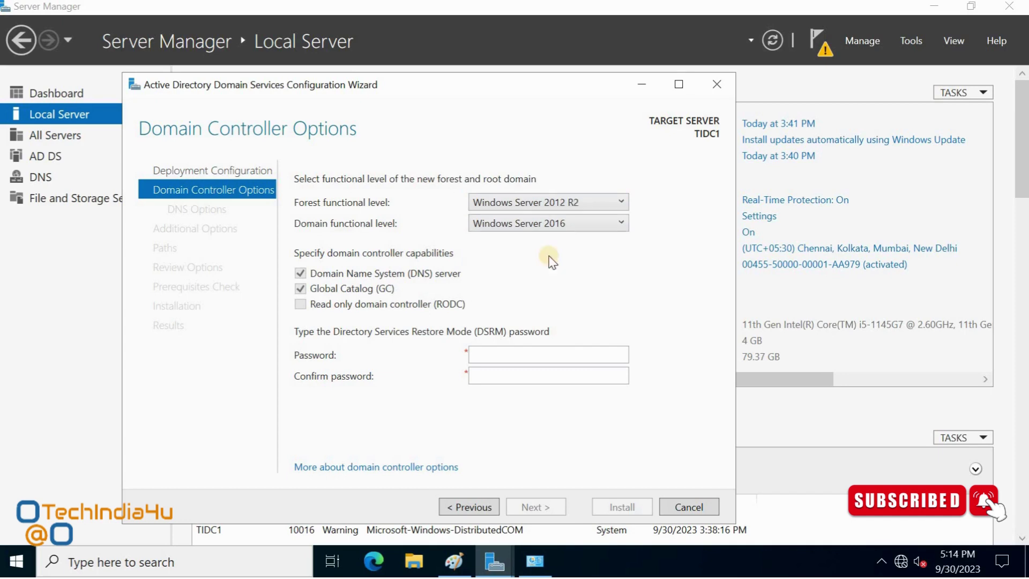
pyautogui.click(571, 229)
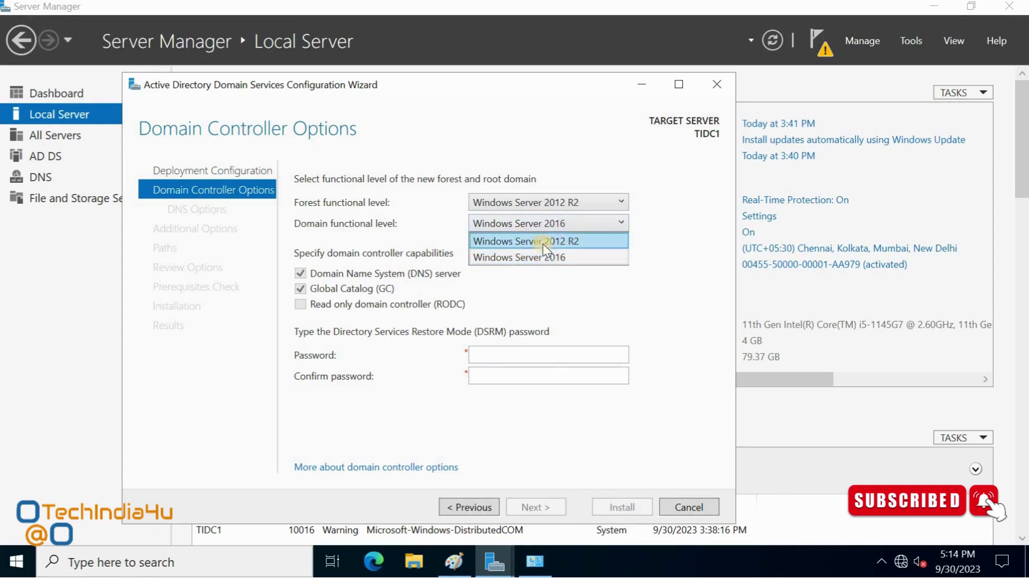
pyautogui.click(563, 203)
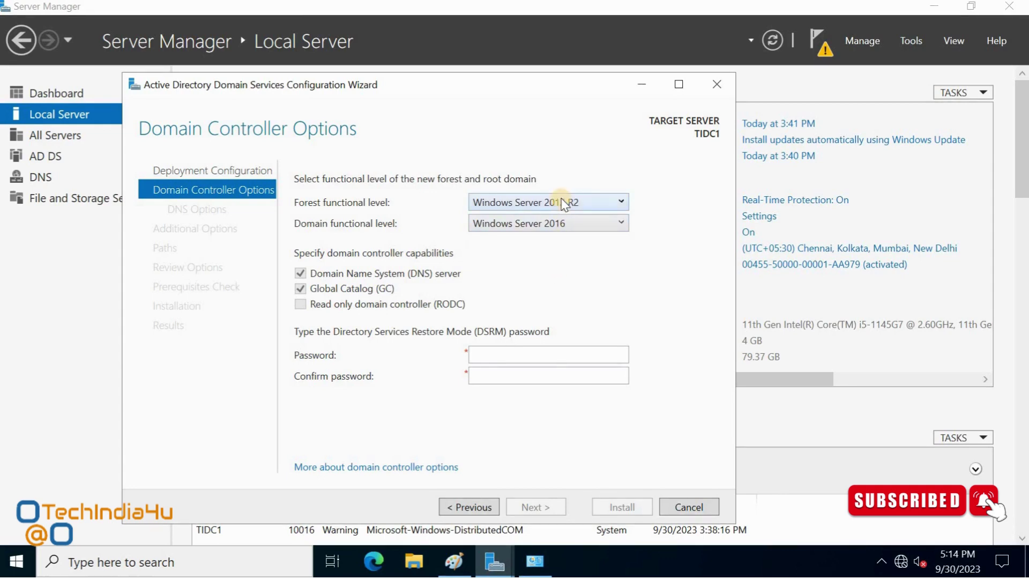
pyautogui.click(563, 203)
pyautogui.click(554, 284)
pyautogui.click(578, 224)
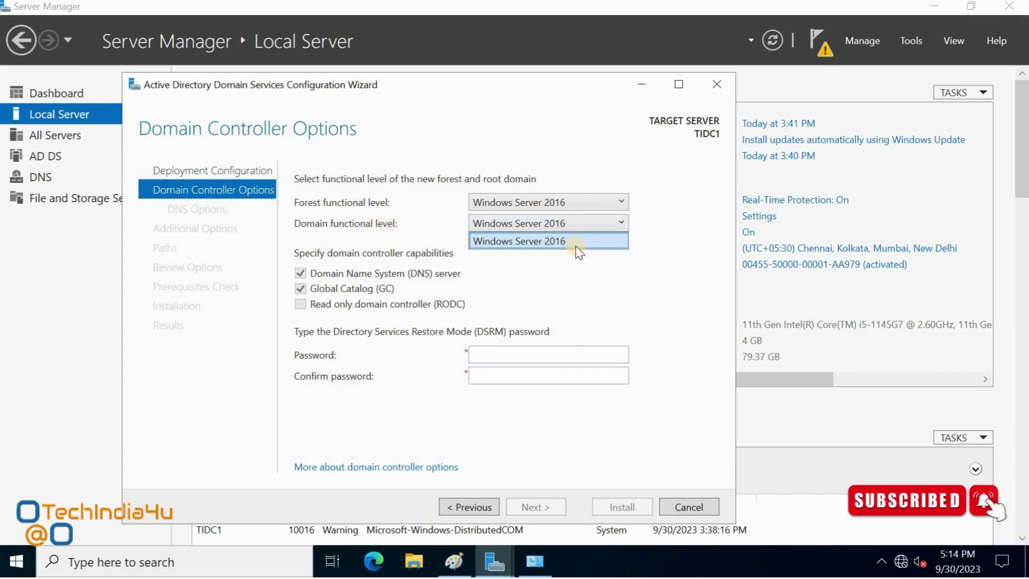
pyautogui.click(560, 208)
# Step: Try Windows Server 2008 as the forest functional level, view the domain level choices, and set the forest level back to Windows Server 2016
pyautogui.click(558, 204)
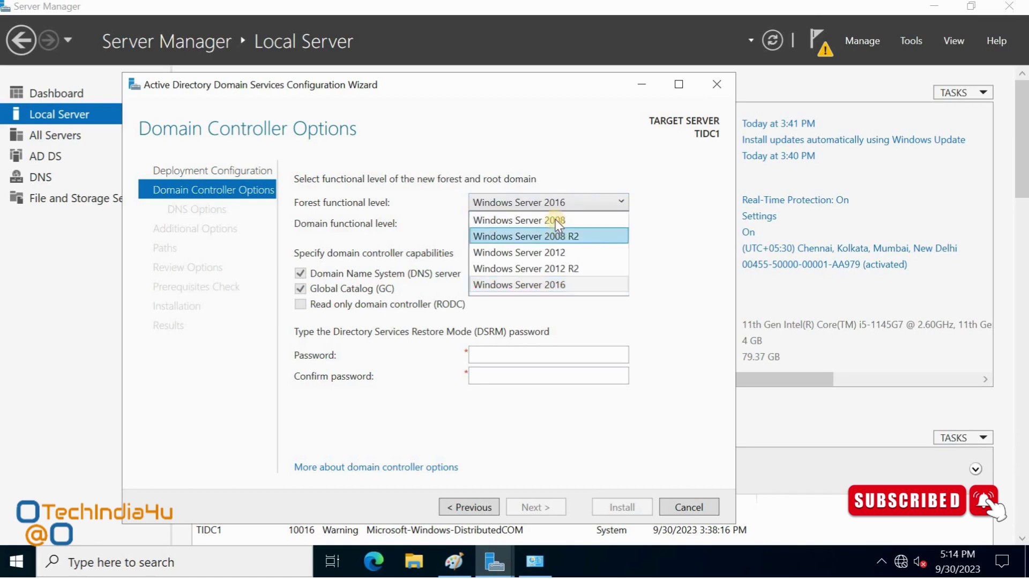
pyautogui.click(556, 220)
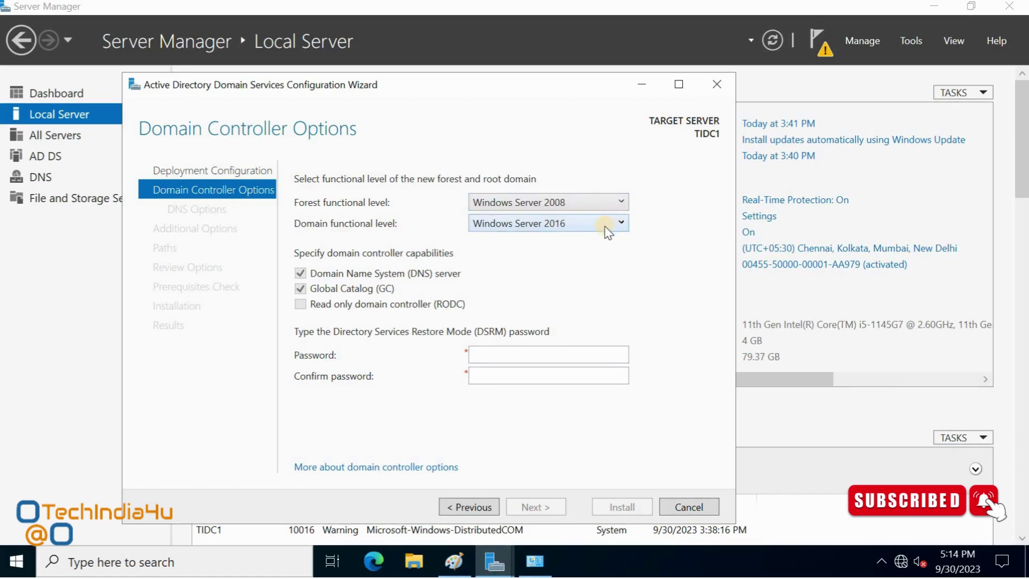
pyautogui.click(607, 232)
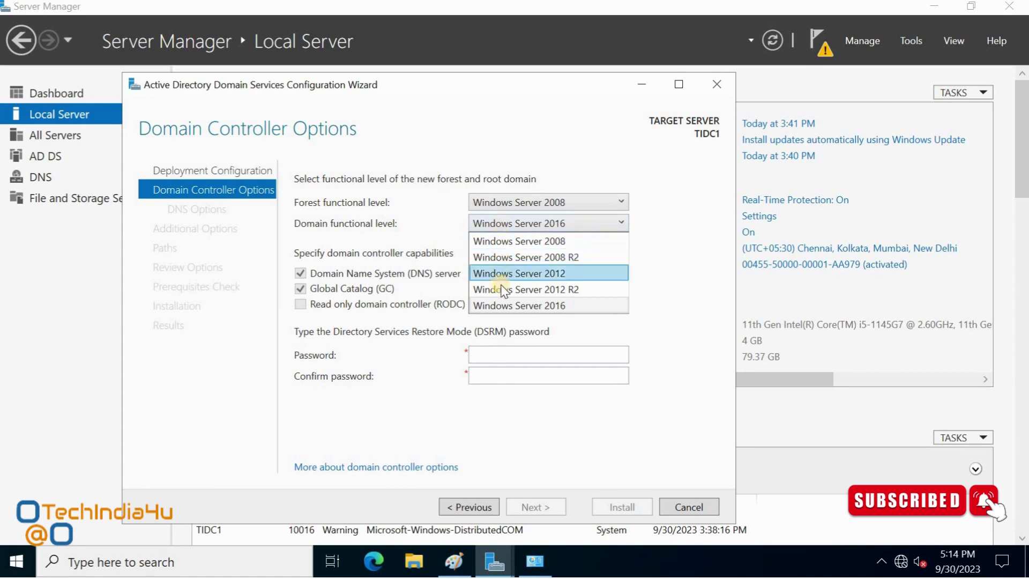
pyautogui.click(511, 220)
pyautogui.click(511, 203)
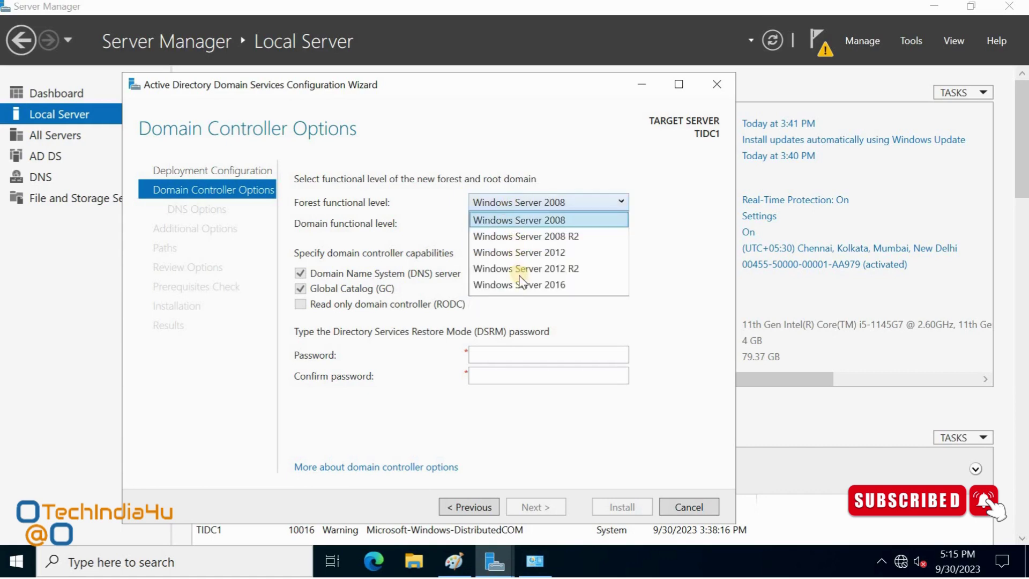
pyautogui.click(514, 284)
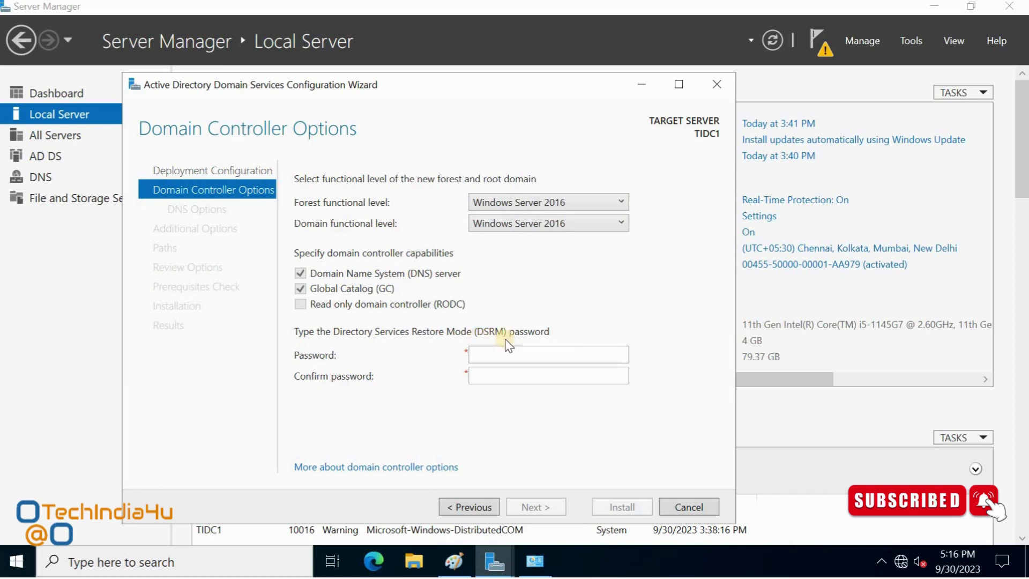
# Step: Enter and confirm the Directory Services Restore Mode (DSRM) password, and proceed to the DNS options
pyautogui.click(537, 356)
pyautogui.write('•••••')
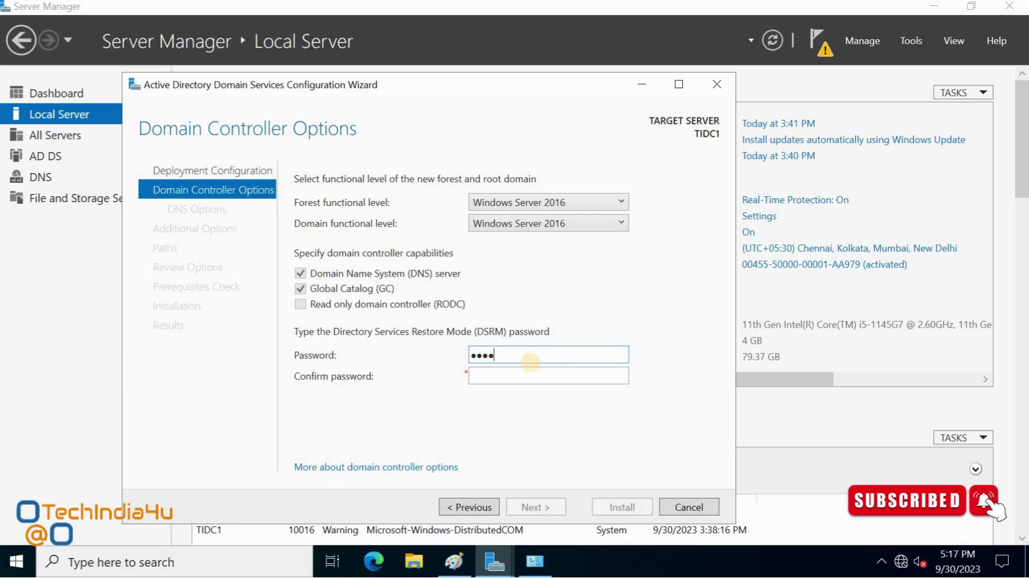
pyautogui.write('•••••')
pyautogui.click(592, 380)
pyautogui.write('•••••••')
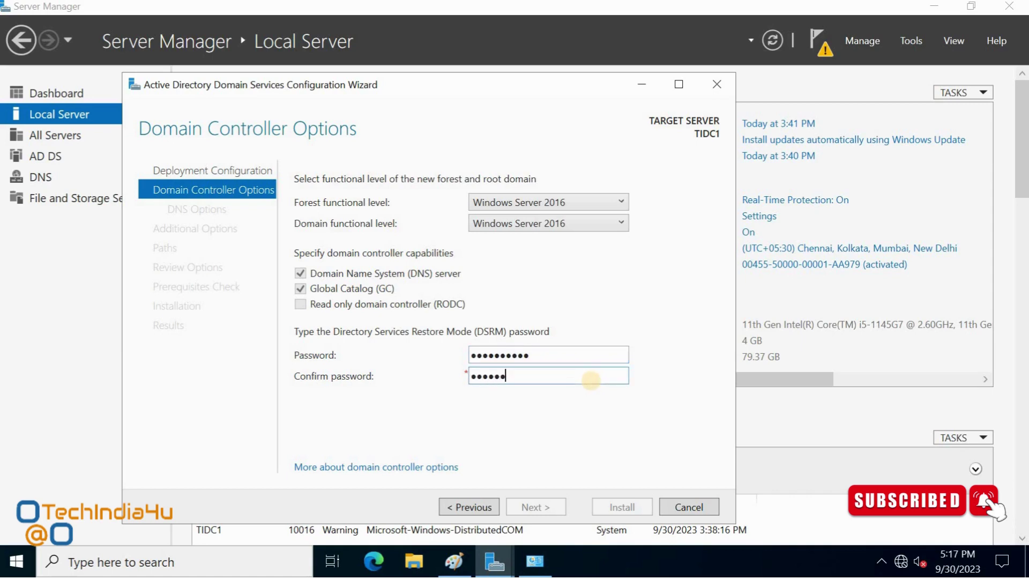
pyautogui.write('•••')
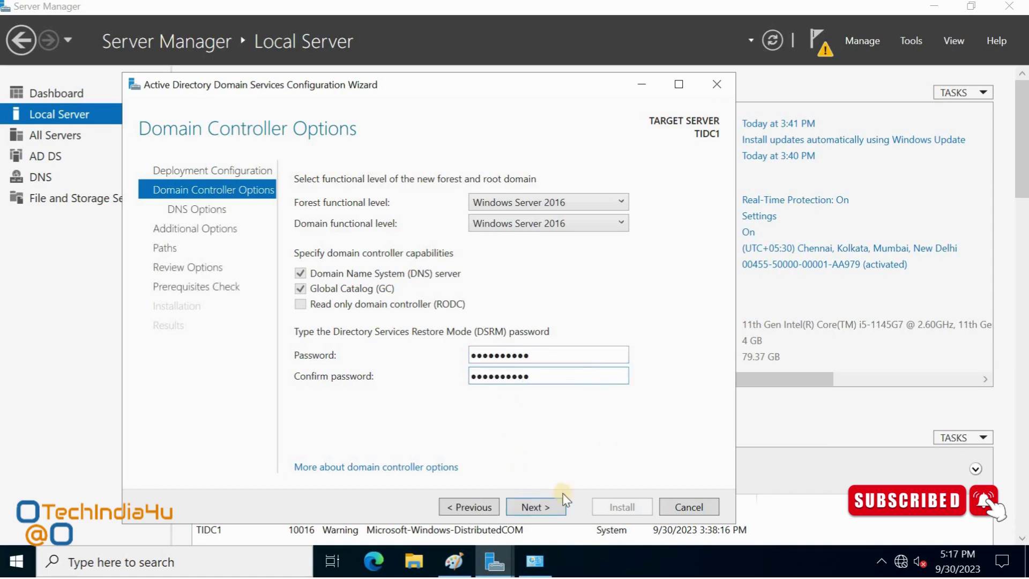
pyautogui.click(542, 508)
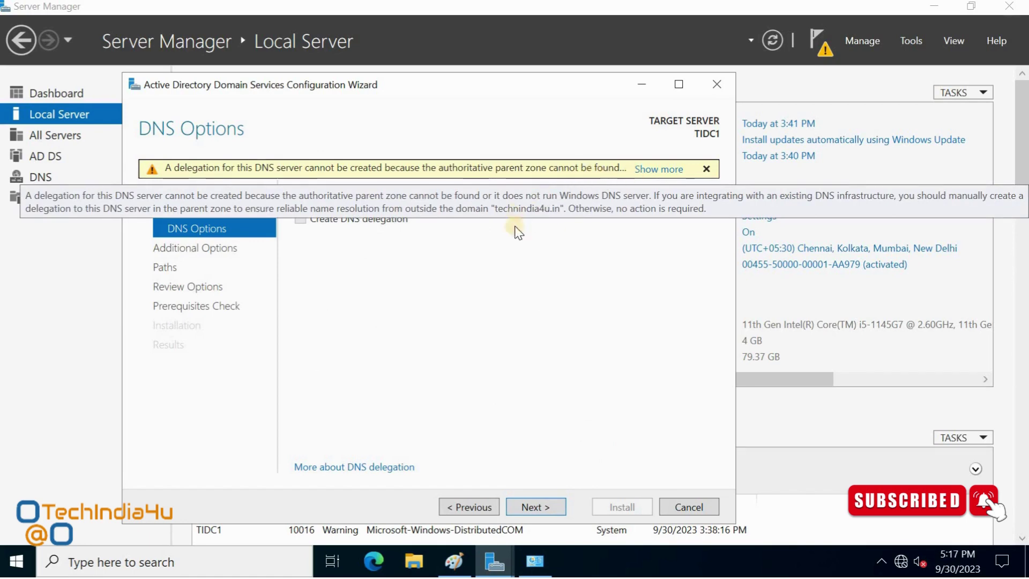
# Step: Read the full DNS delegation warning, leave DNS delegation unselected, and proceed to the additional options
pyautogui.click(657, 170)
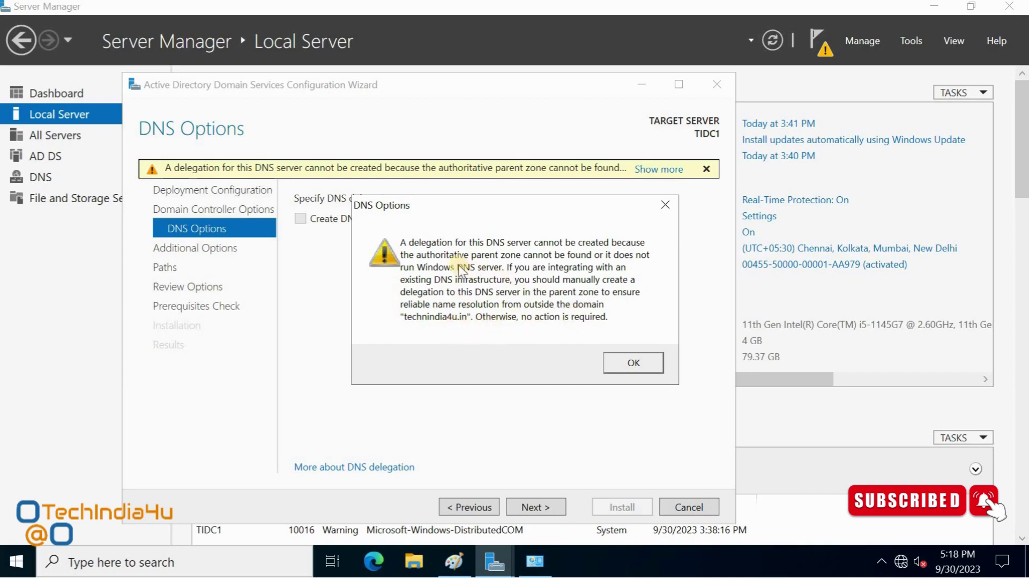
pyautogui.click(633, 364)
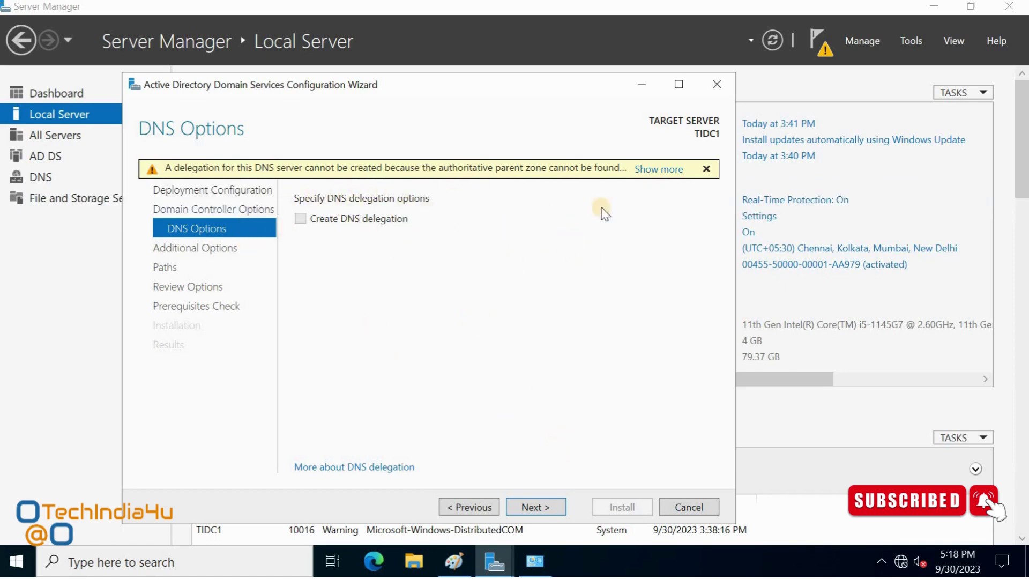
pyautogui.click(549, 509)
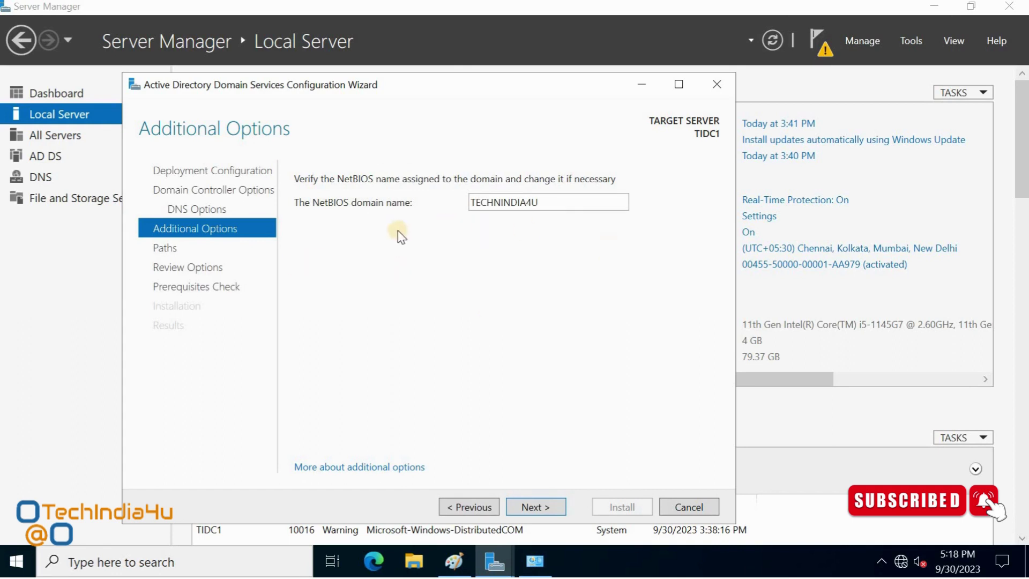
# Step: Accept the NetBIOS domain name TECHNINDIA4U with the default database, log and SYSVOL folders, and read through the review of selections
pyautogui.click(549, 507)
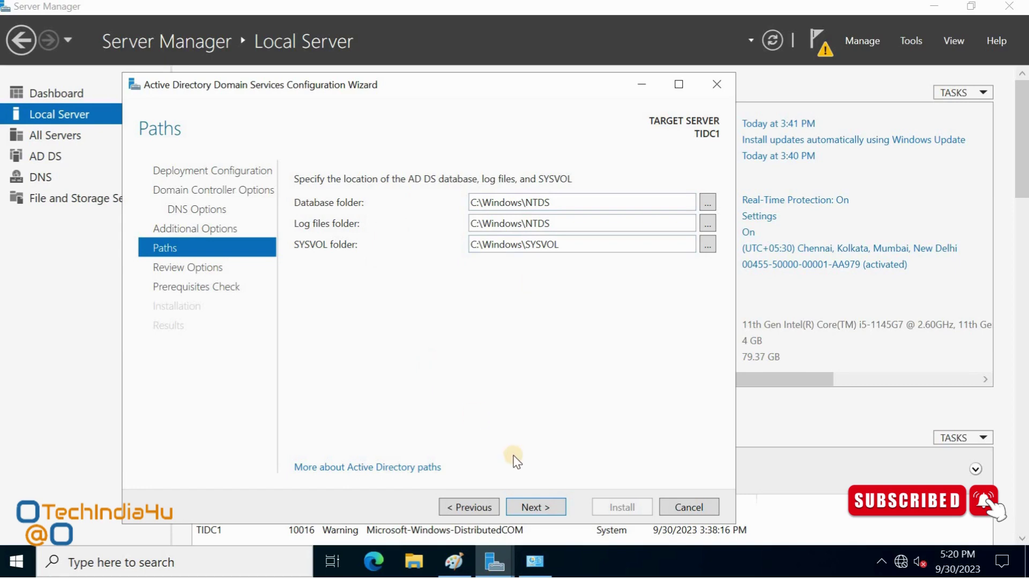
pyautogui.click(552, 516)
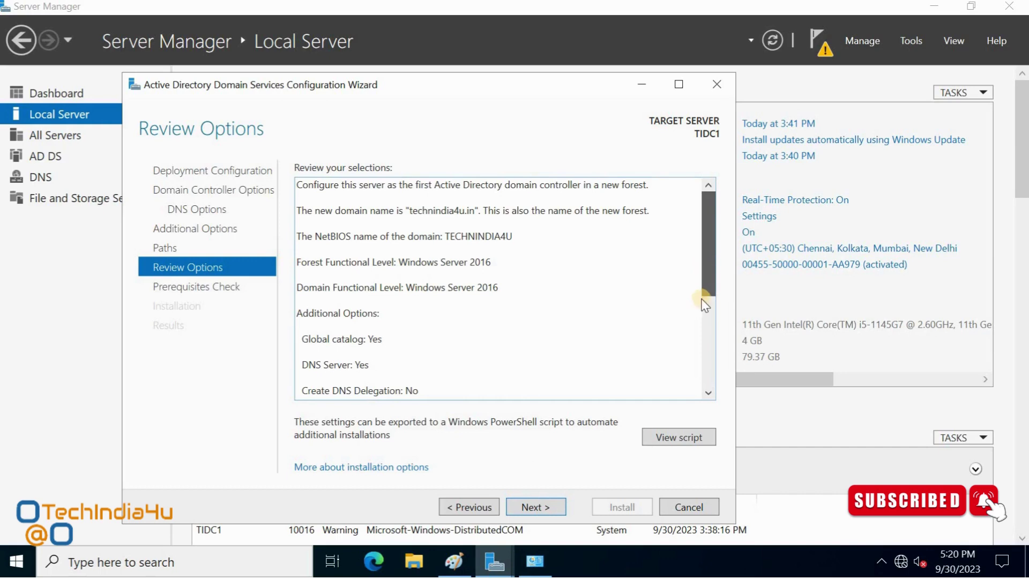
pyautogui.scroll(-2, 706, 300)
pyautogui.scroll(4, 702, 260)
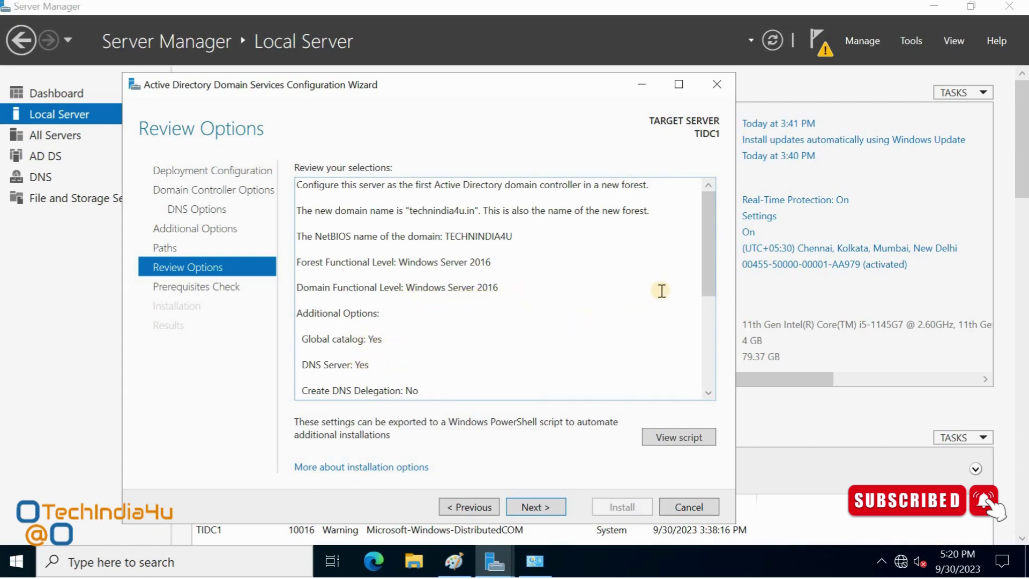
pyautogui.moveTo(713, 286); pyautogui.dragTo(708, 329)
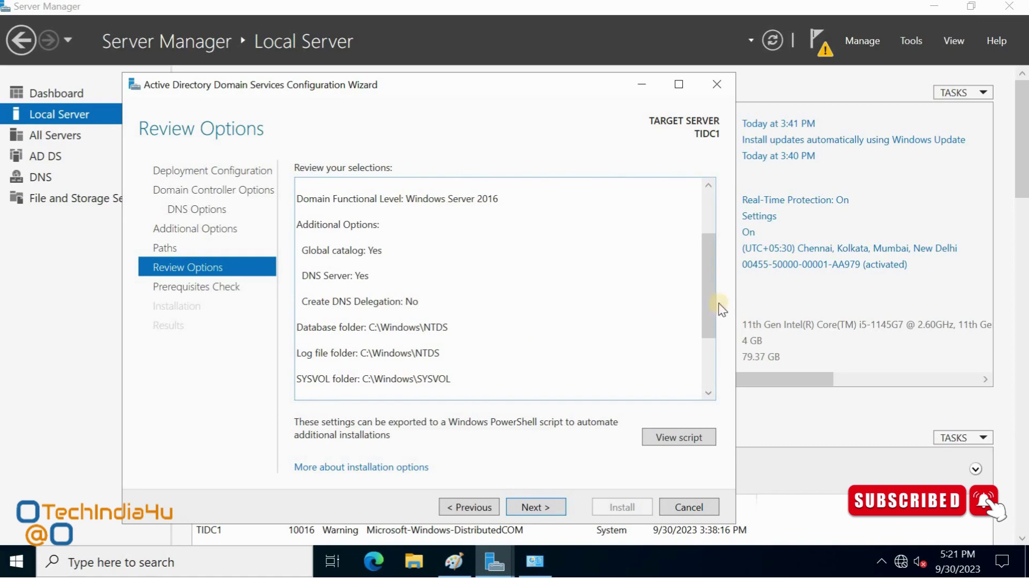
pyautogui.scroll(-2, 714, 351)
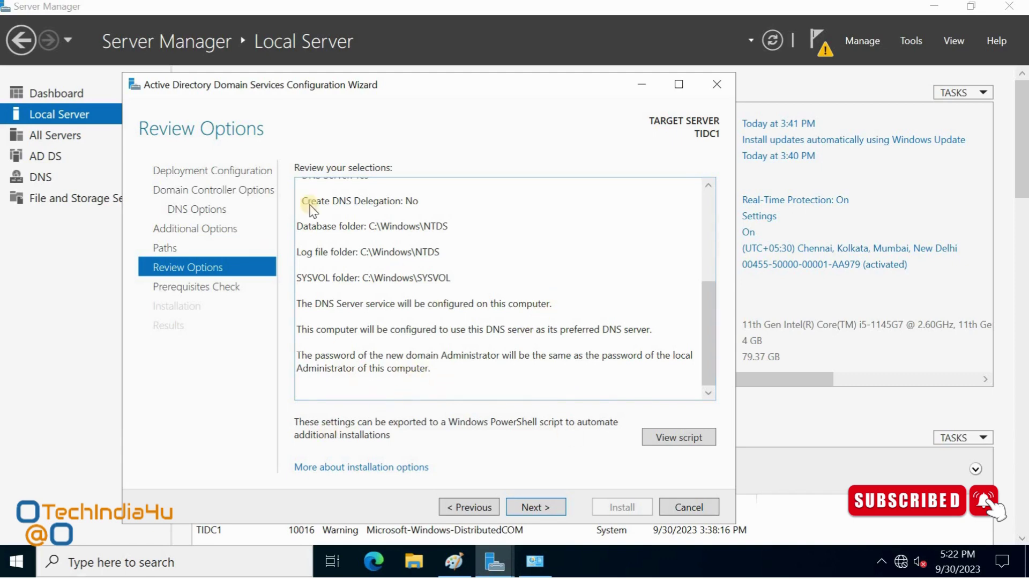
# Step: Open the PowerShell script generated for the AD DS deployment and look over its commands
pyautogui.click(665, 438)
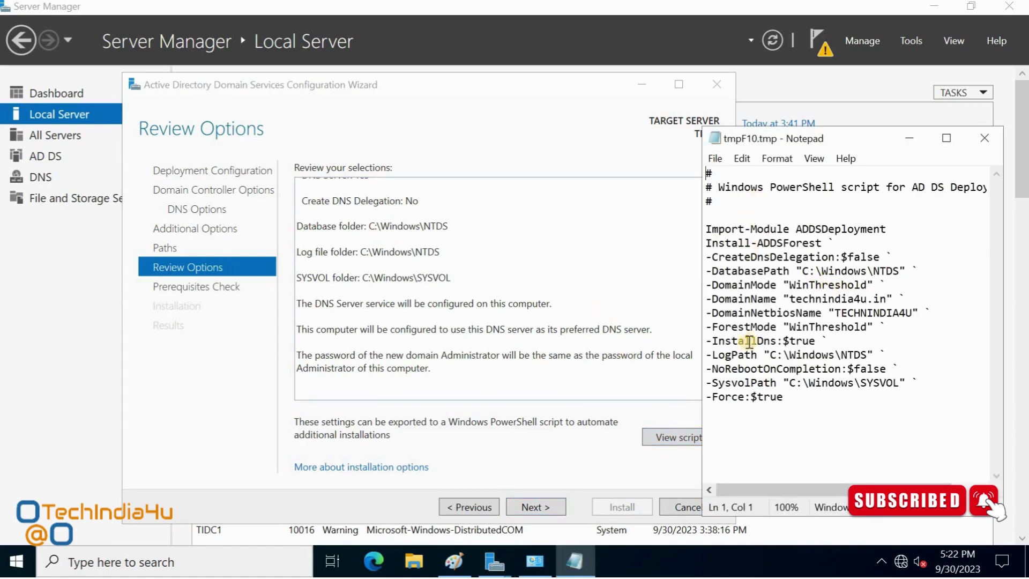
pyautogui.click(716, 159)
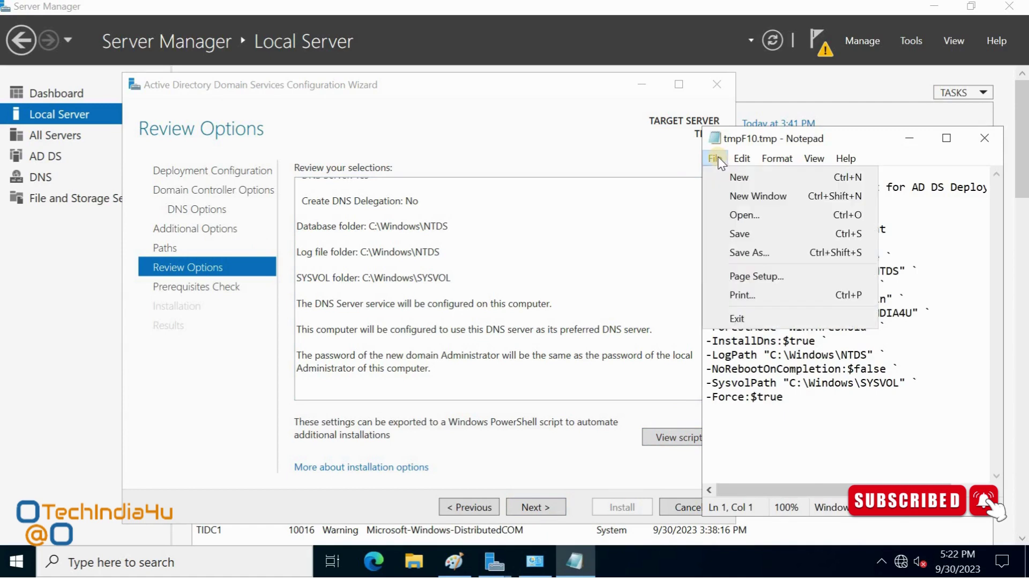
pyautogui.press('Right')
pyautogui.click(817, 136)
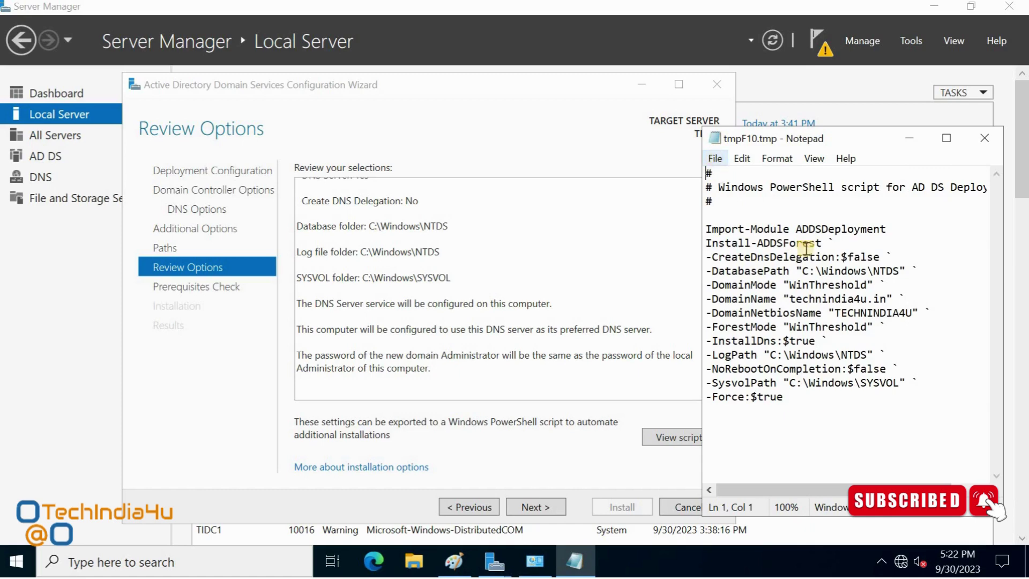
# Step: Save the deployment script to the Desktop as tmpF10.tmp, close Notepad, and proceed to the prerequisites check
pyautogui.click(714, 159)
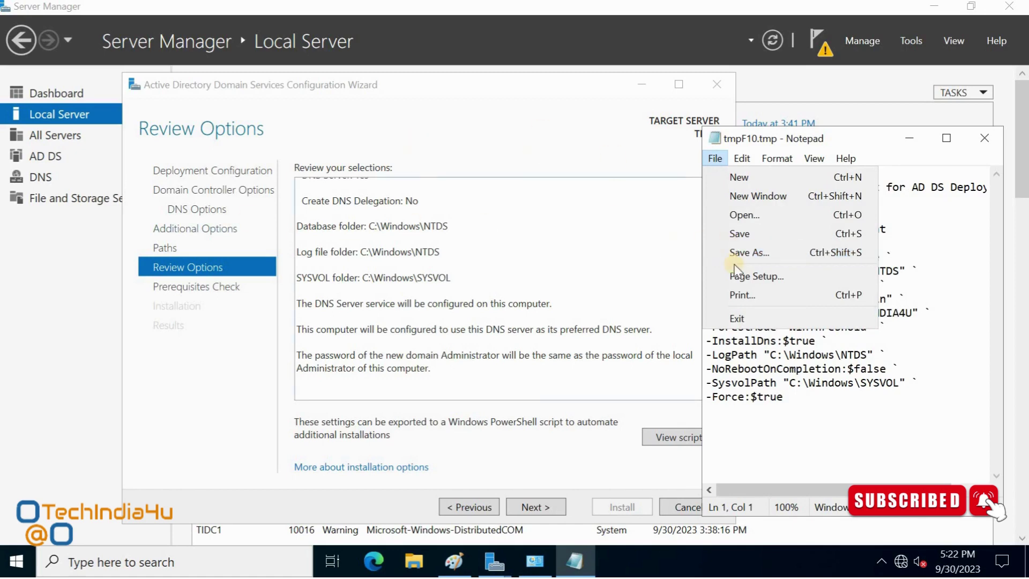
pyautogui.click(796, 260)
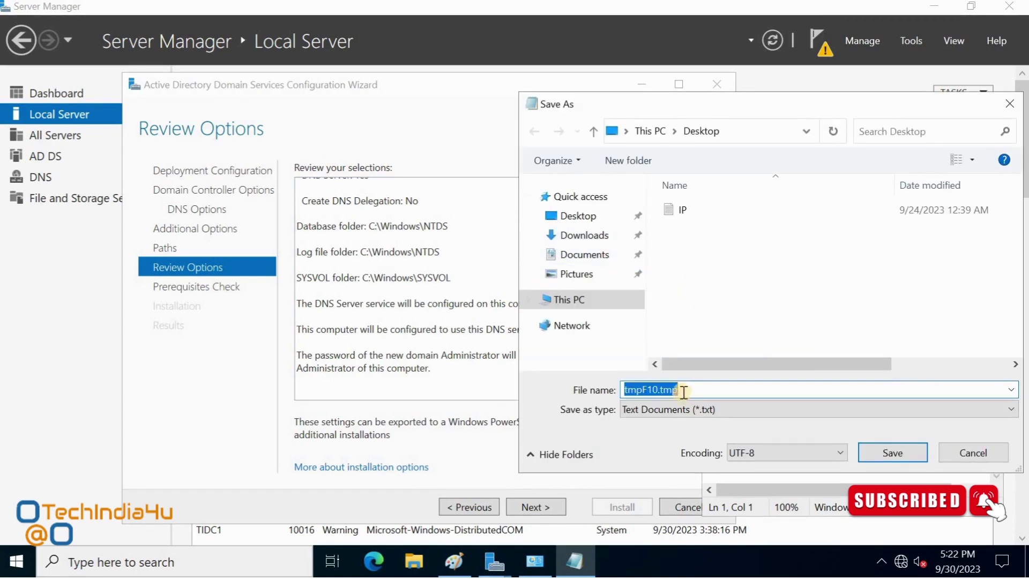
pyautogui.click(568, 215)
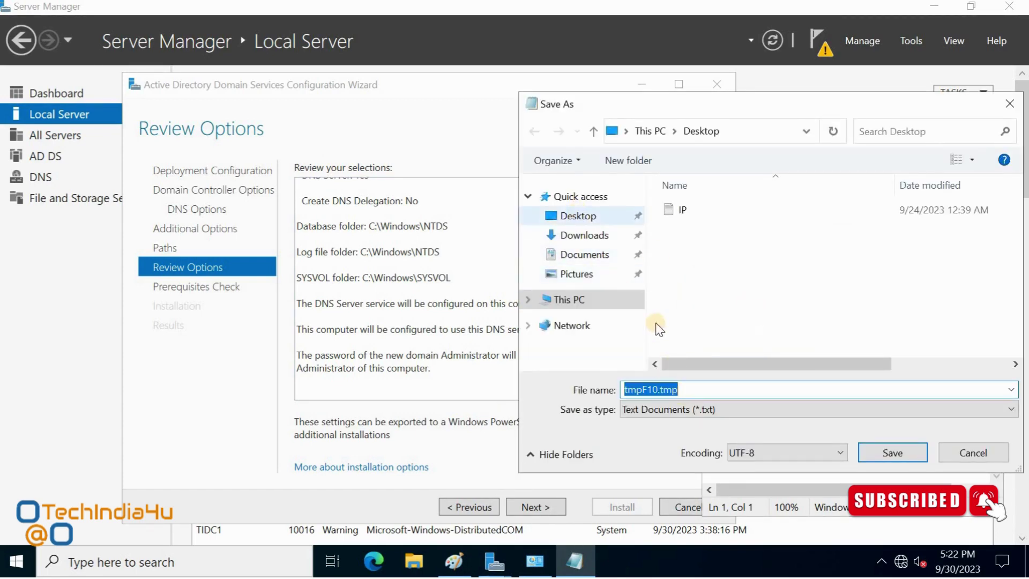
pyautogui.click(906, 453)
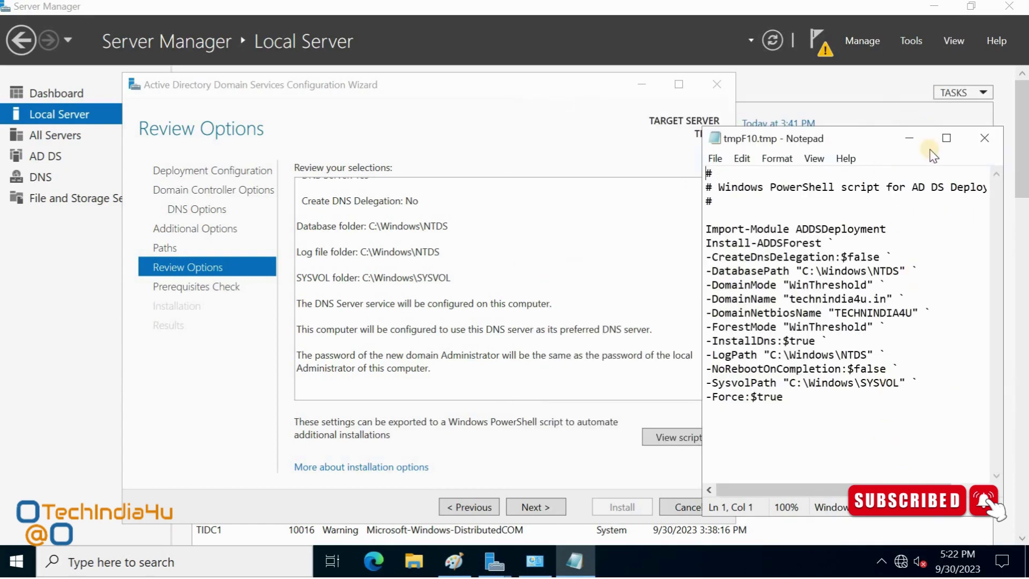
pyautogui.click(983, 141)
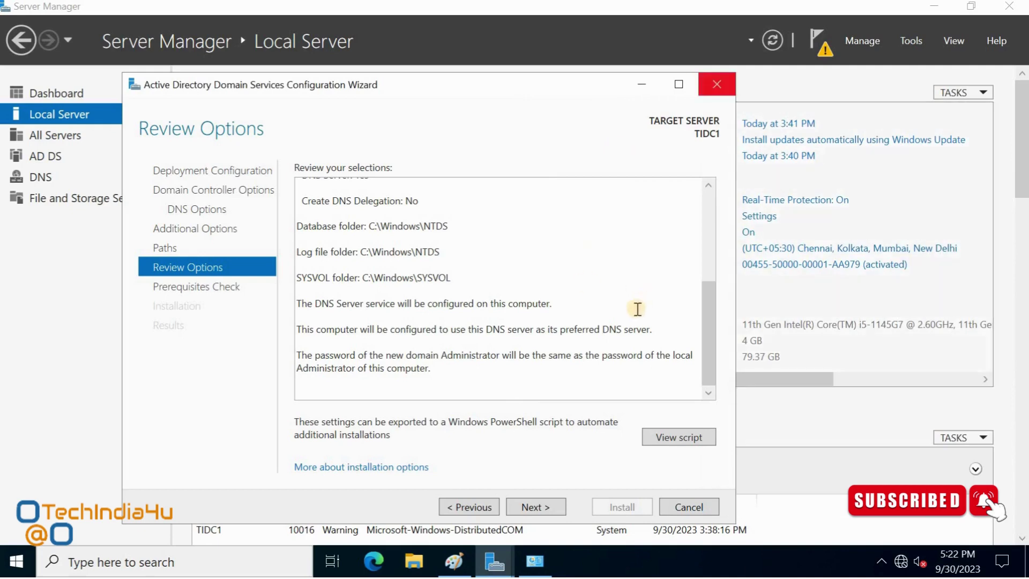
pyautogui.click(547, 512)
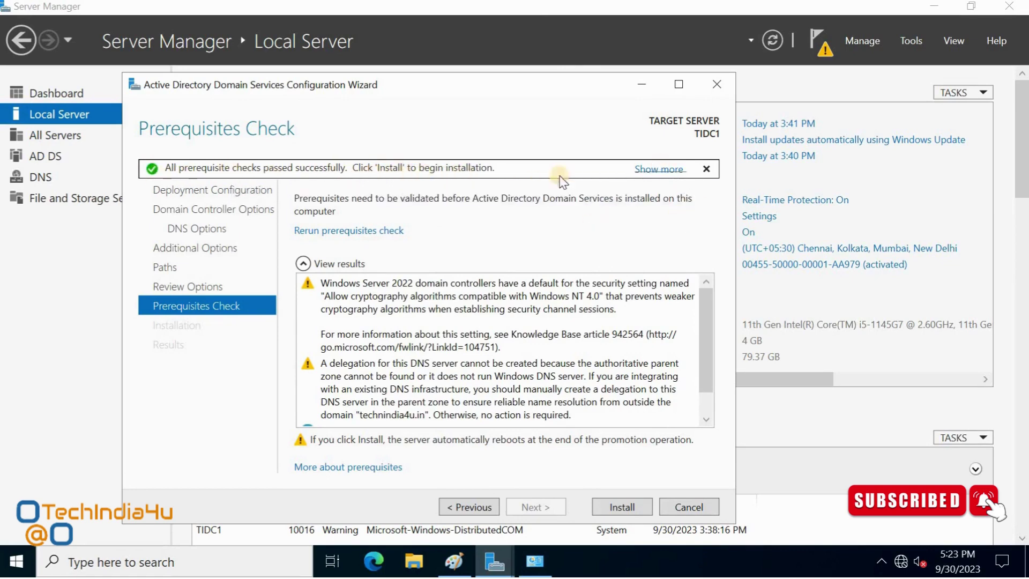
# Step: Read through the prerequisites check message and detailed results, and start the domain controller installation on TIDC1
pyautogui.click(659, 169)
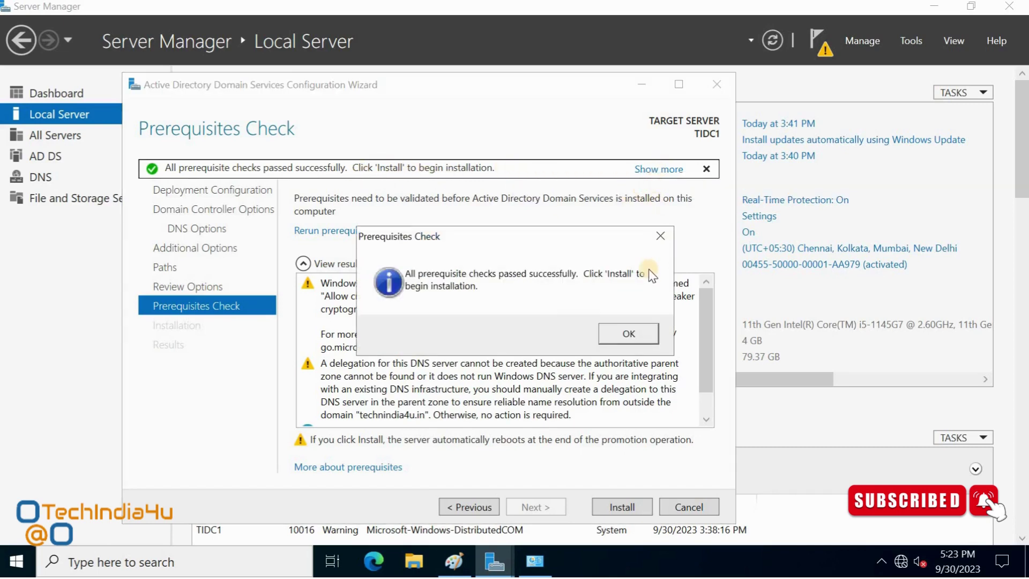
pyautogui.click(638, 334)
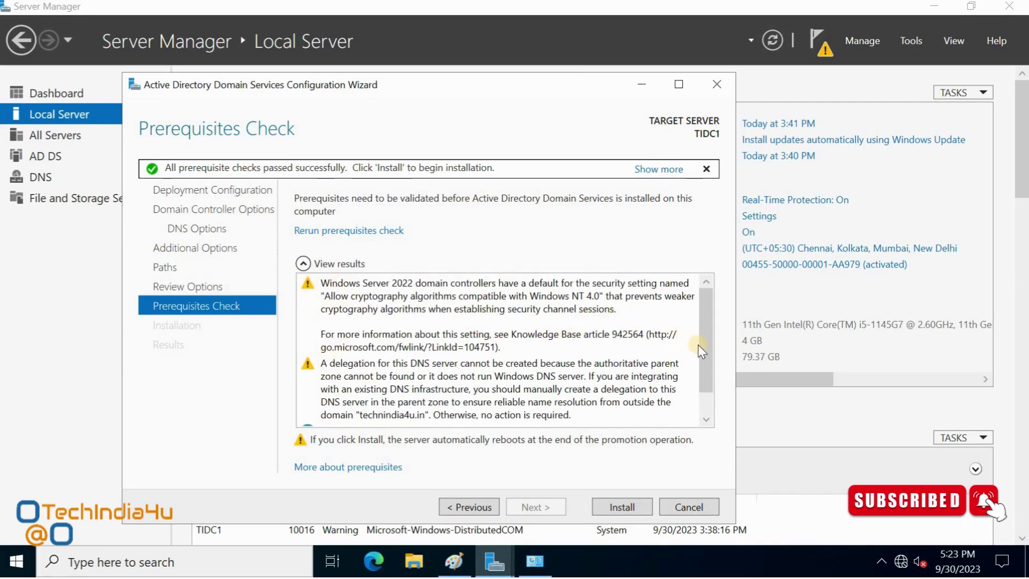
pyautogui.moveTo(701, 349)
pyautogui.mouseDown()
pyautogui.moveTo(702, 384)
pyautogui.moveTo(698, 332)
pyautogui.mouseUp()
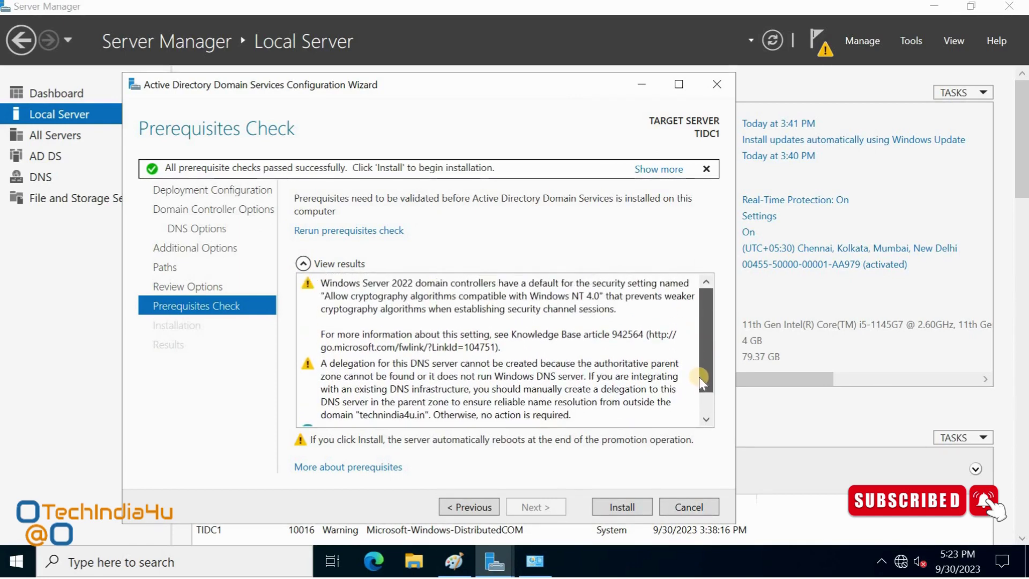
pyautogui.moveTo(699, 378); pyautogui.dragTo(700, 382)
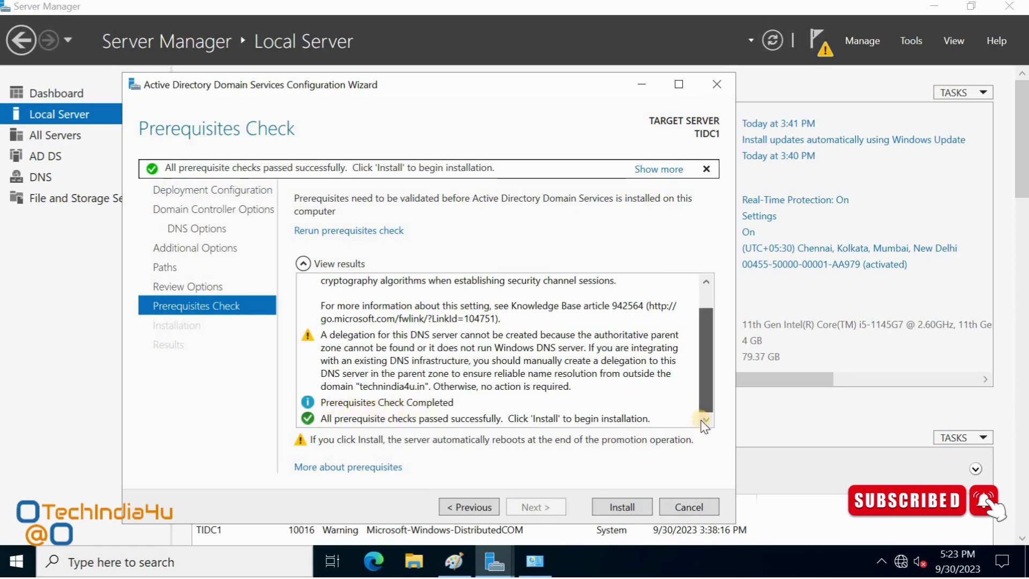
pyautogui.click(622, 508)
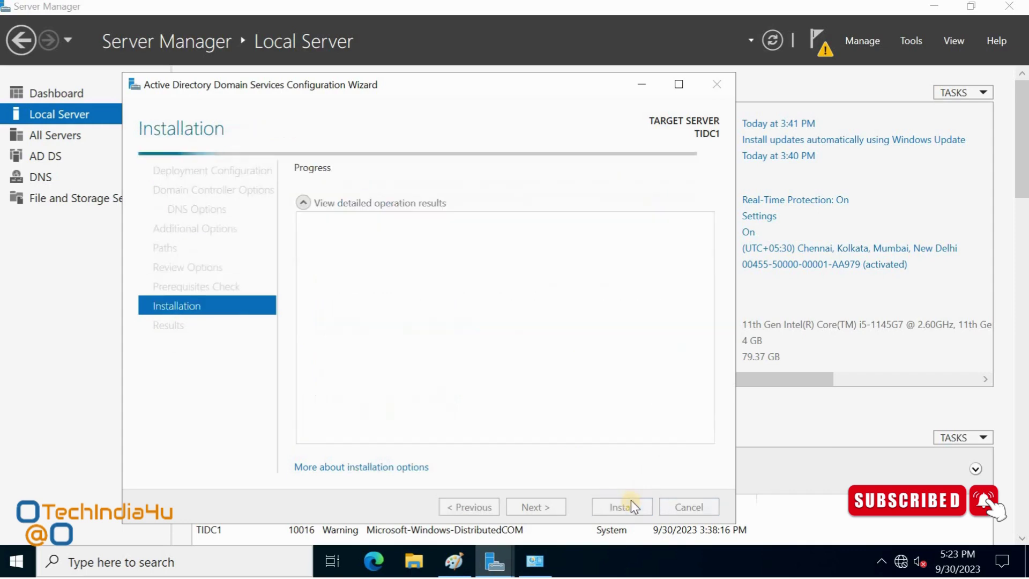
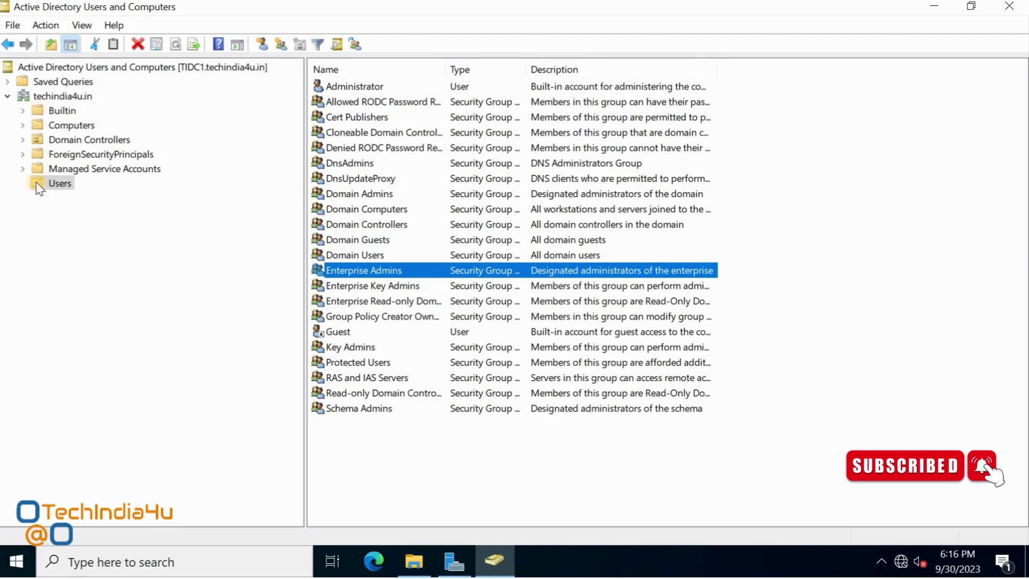
# Step: Examine the ForeignSecurityPrincipals and Users containers of techindia4u.in and the object types that can be created under Users
pyautogui.click(43, 154)
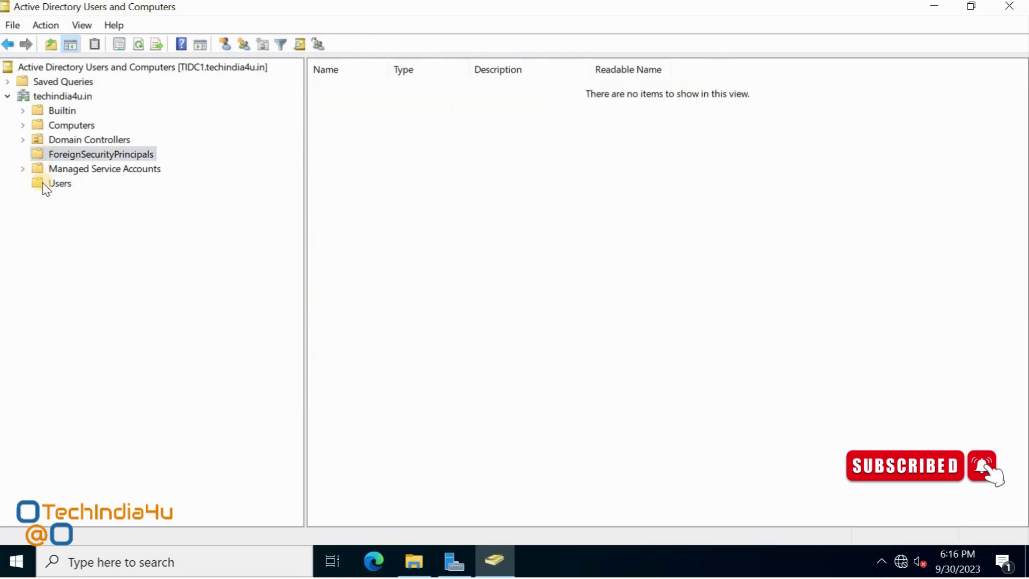
pyautogui.click(46, 188)
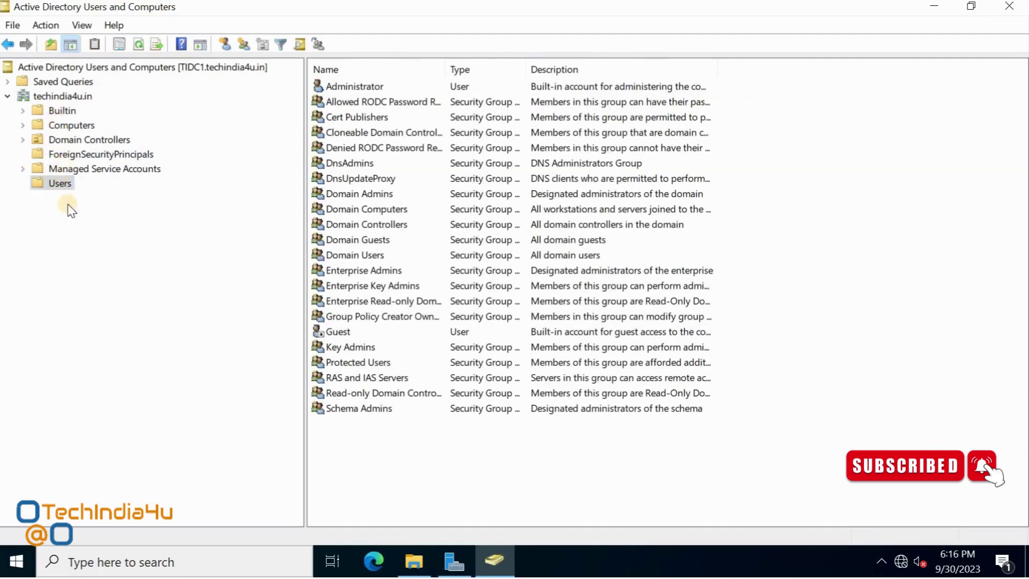
pyautogui.click(60, 184)
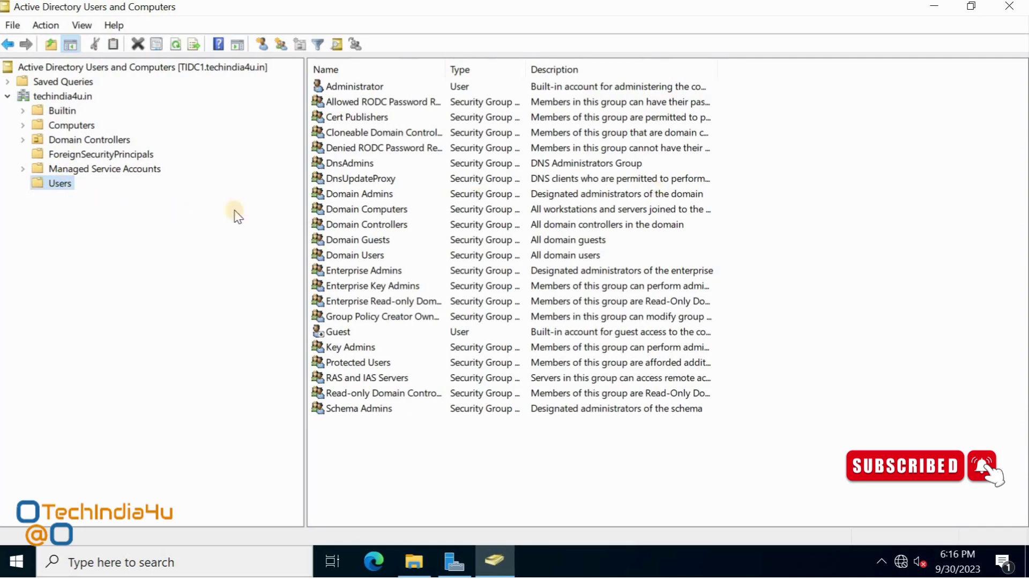
pyautogui.rightClick(844, 224)
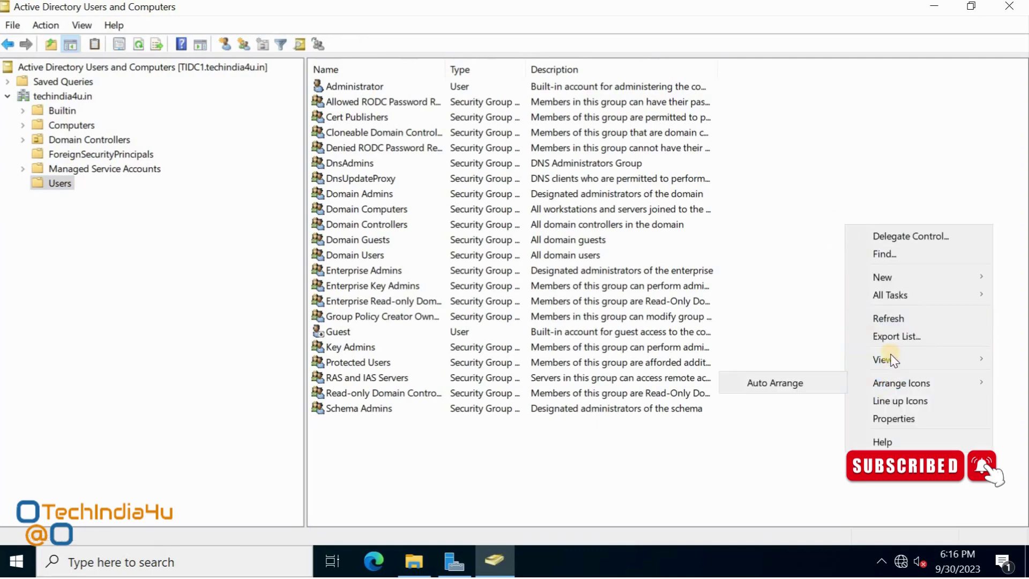
pyautogui.moveTo(892, 364)
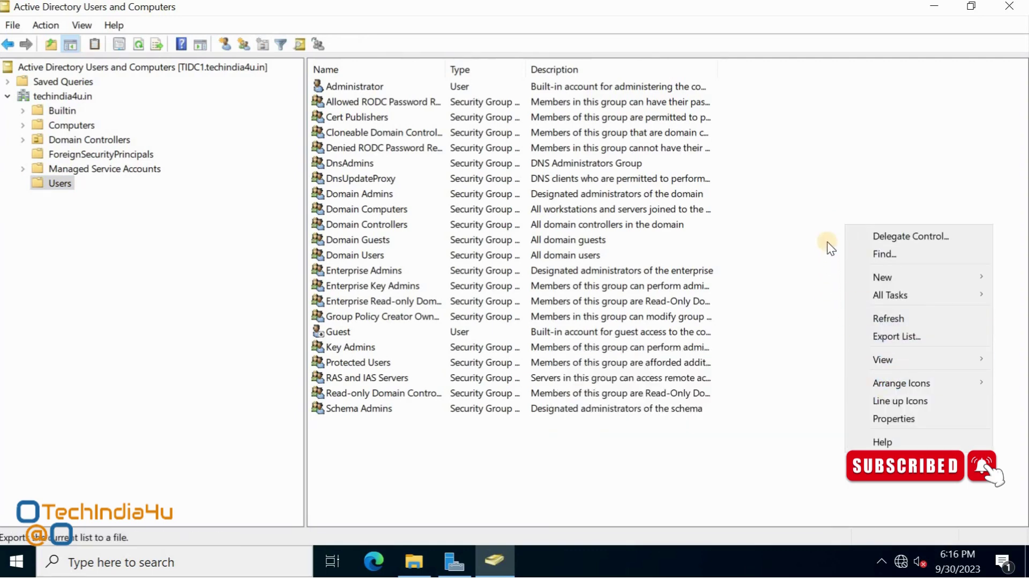
pyautogui.moveTo(887, 278)
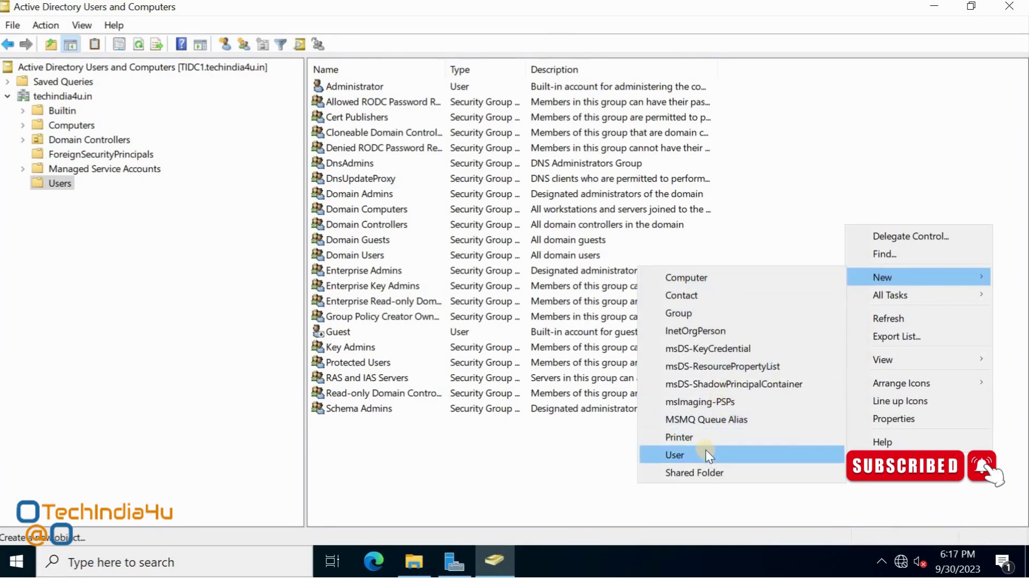
# Step: Inspect the Computers and Domain Controllers containers, widening the Name and Site columns to read TIDC1's details
pyautogui.click(66, 125)
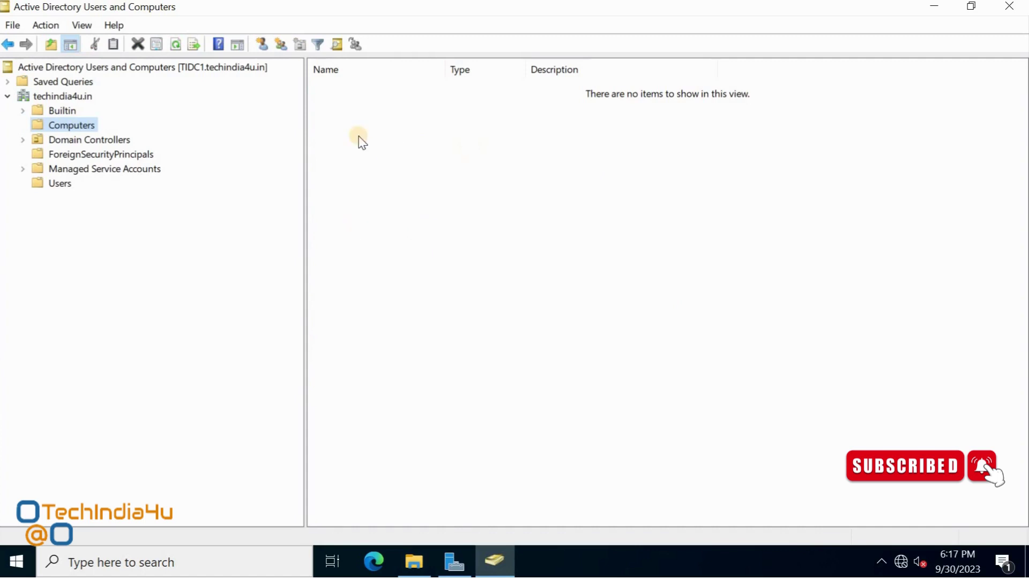
pyautogui.click(63, 140)
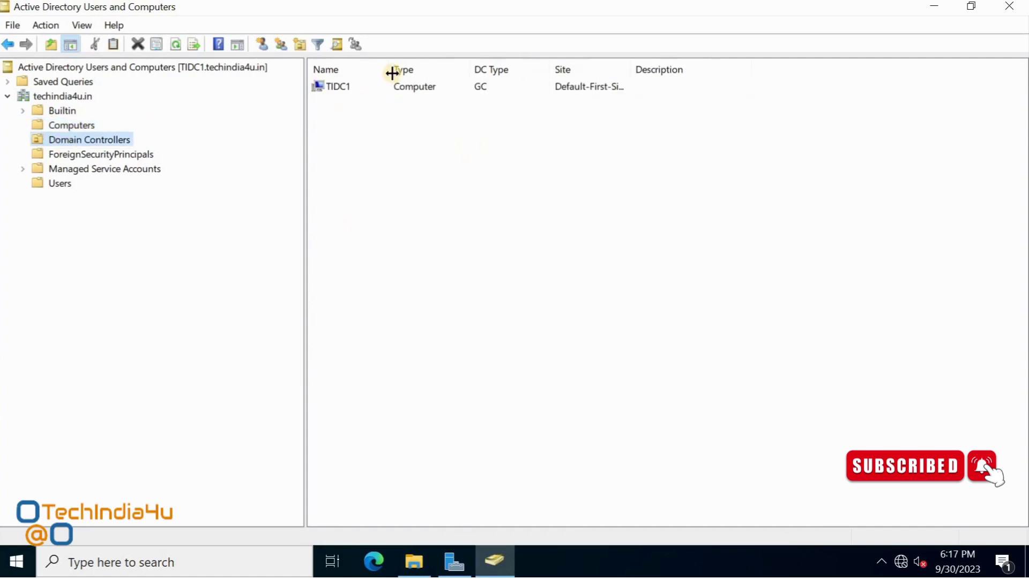
pyautogui.moveTo(442, 72); pyautogui.dragTo(440, 72)
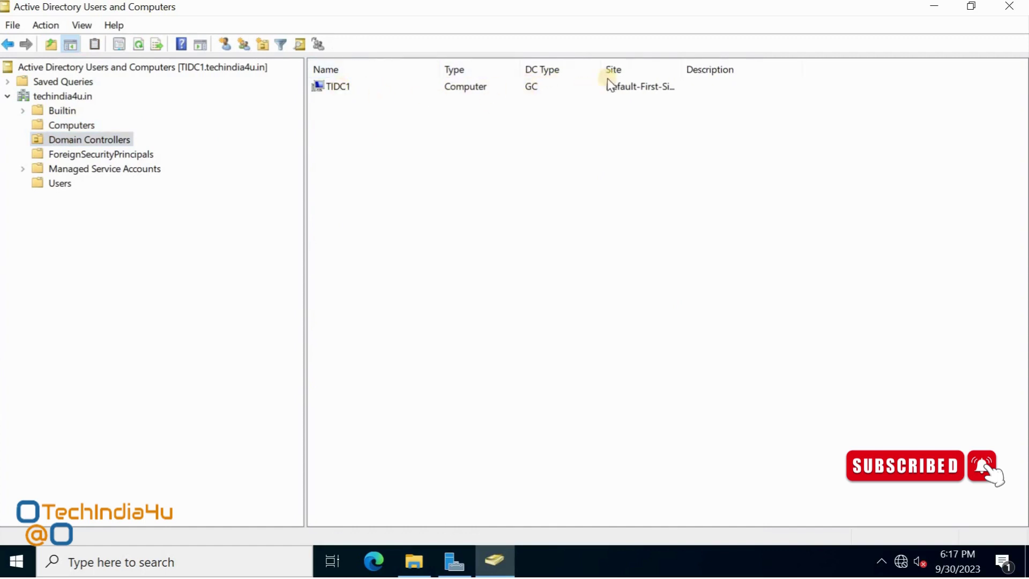
pyautogui.click(540, 93)
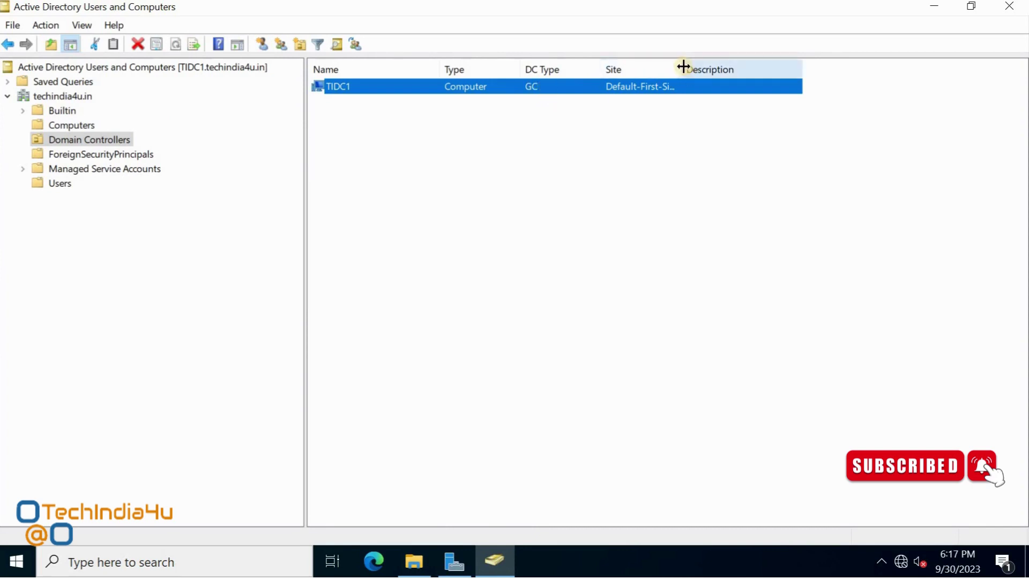
pyautogui.moveTo(749, 67); pyautogui.dragTo(746, 66)
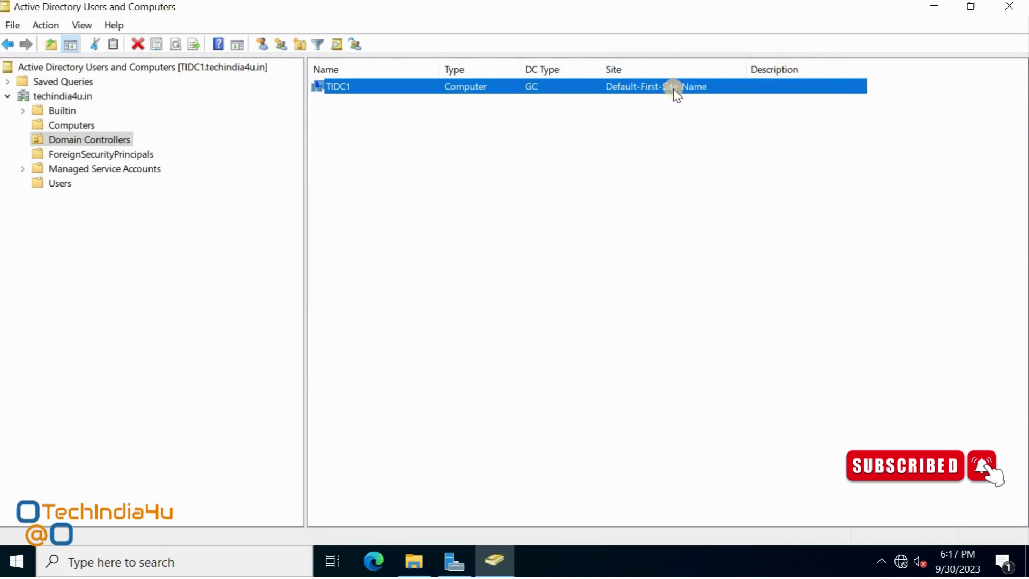
pyautogui.click(327, 95)
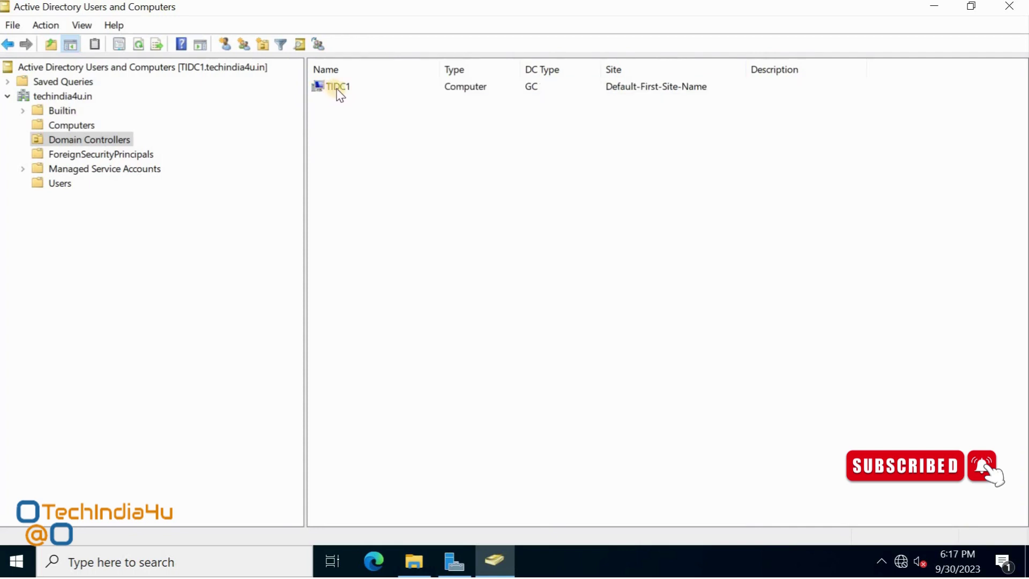
pyautogui.click(338, 91)
pyautogui.click(348, 133)
pyautogui.click(67, 199)
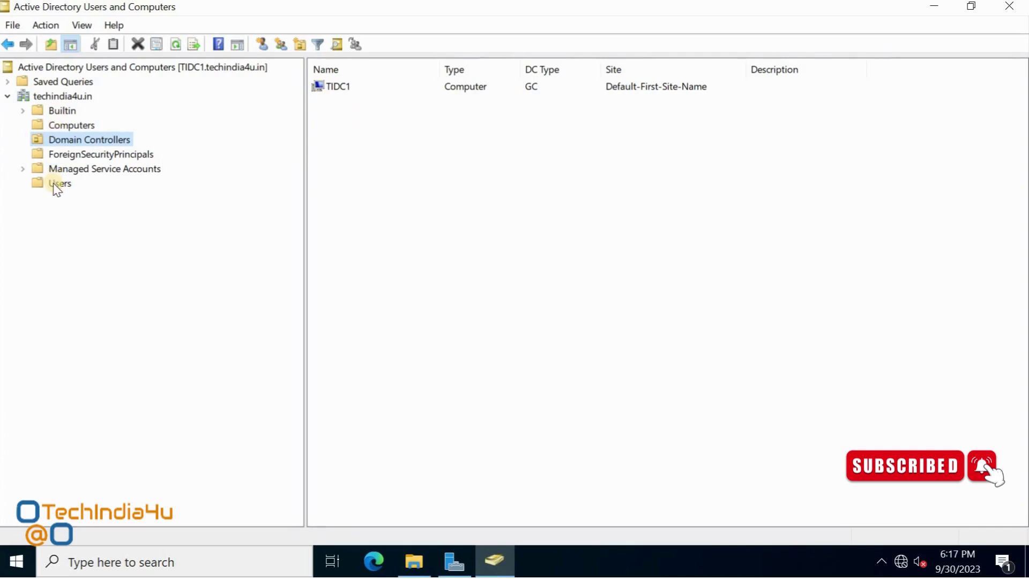
# Step: View the Users container again and check which new object types the techindia4u.in domain offers
pyautogui.click(56, 184)
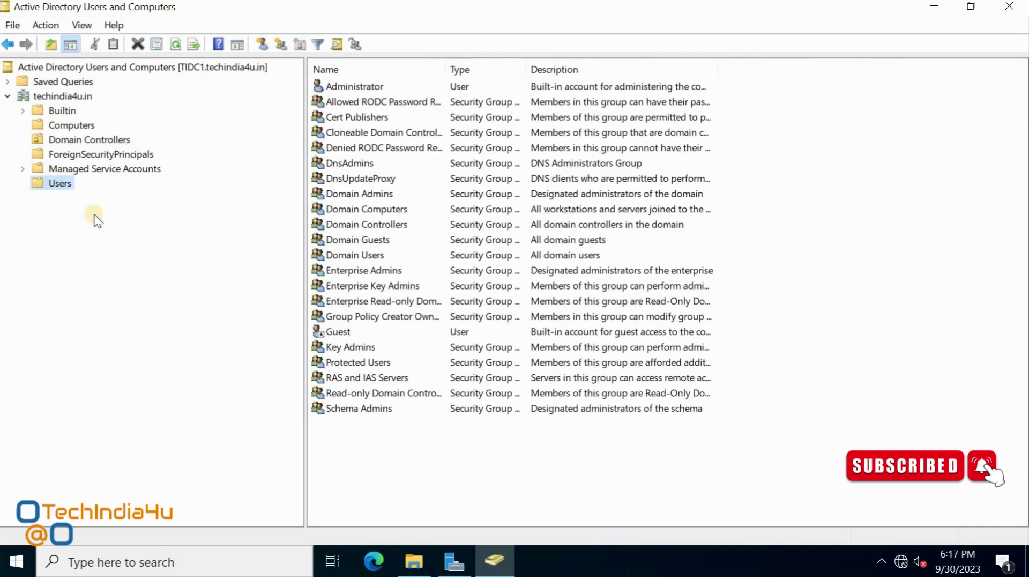
pyautogui.rightClick(49, 94)
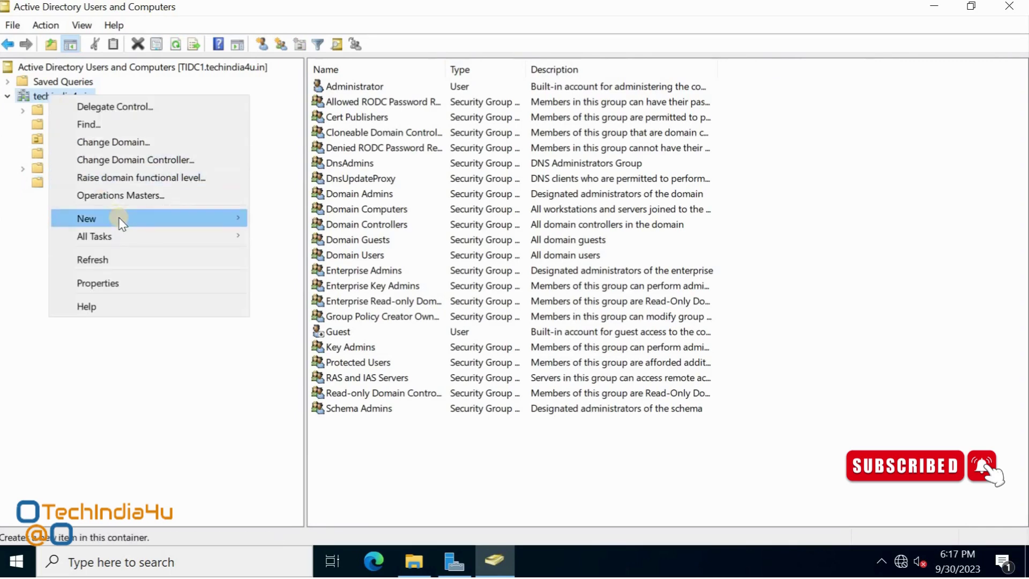
pyautogui.moveTo(120, 220)
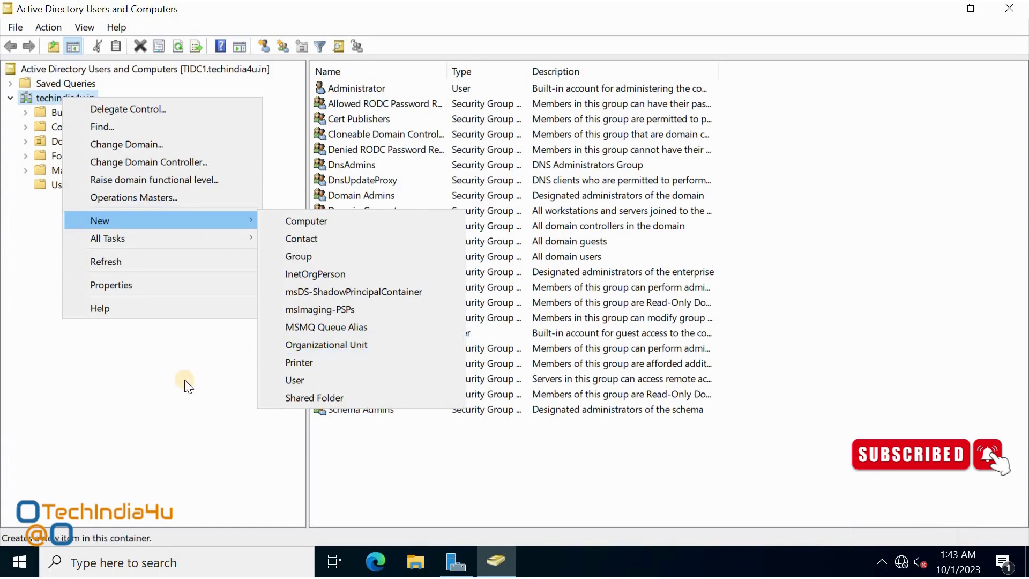
pyautogui.click(140, 388)
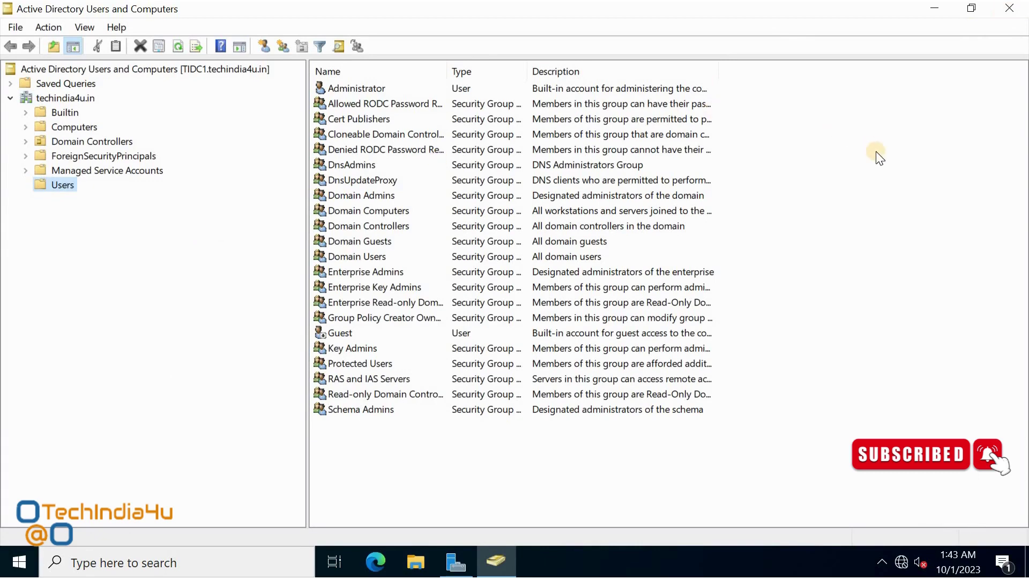
# Step: Relaunch Active Directory Users and Computers from Server Manager, and close both it and Server Manager
pyautogui.click(1005, 13)
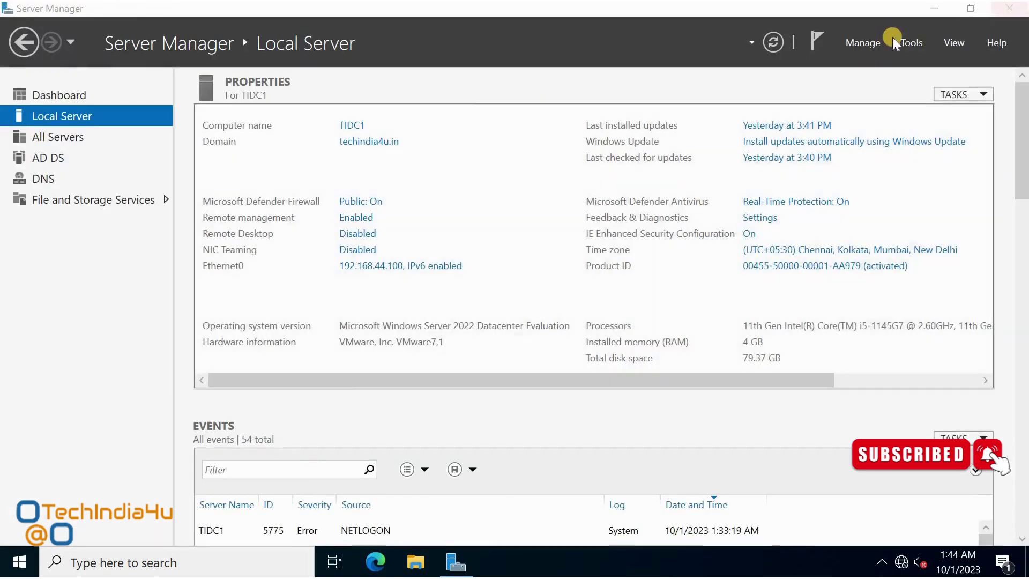
pyautogui.click(909, 42)
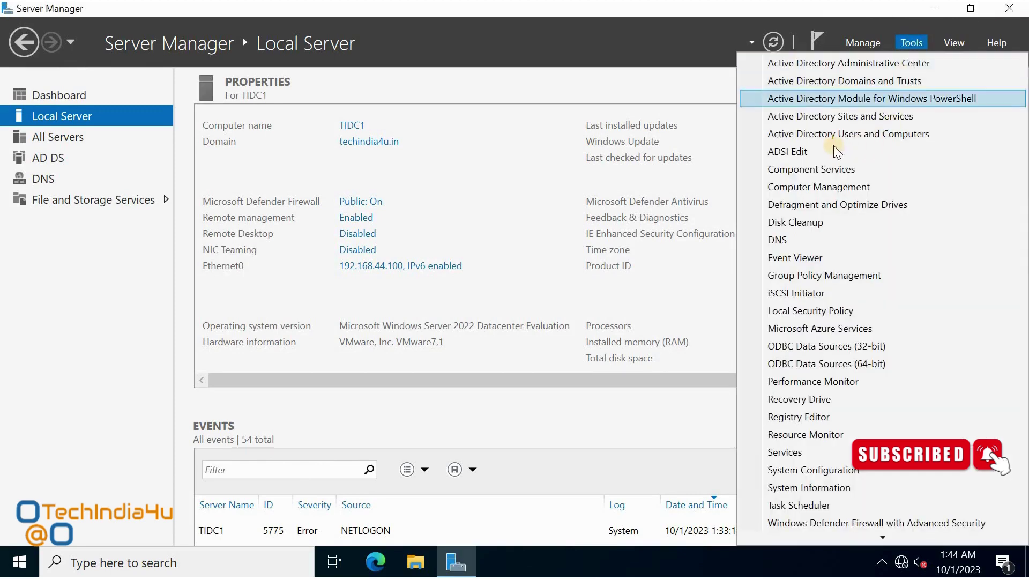
pyautogui.click(922, 136)
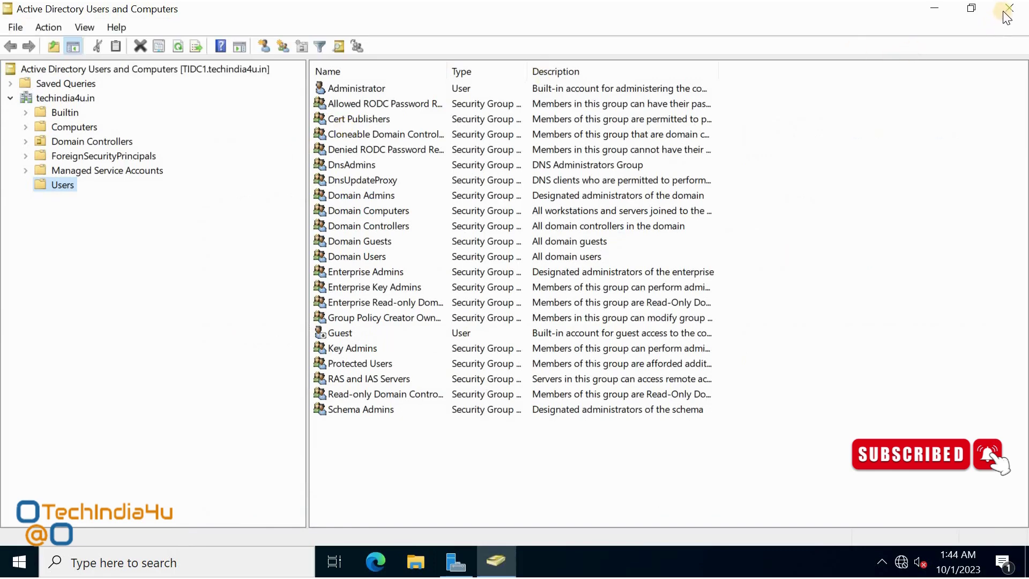
pyautogui.click(1006, 11)
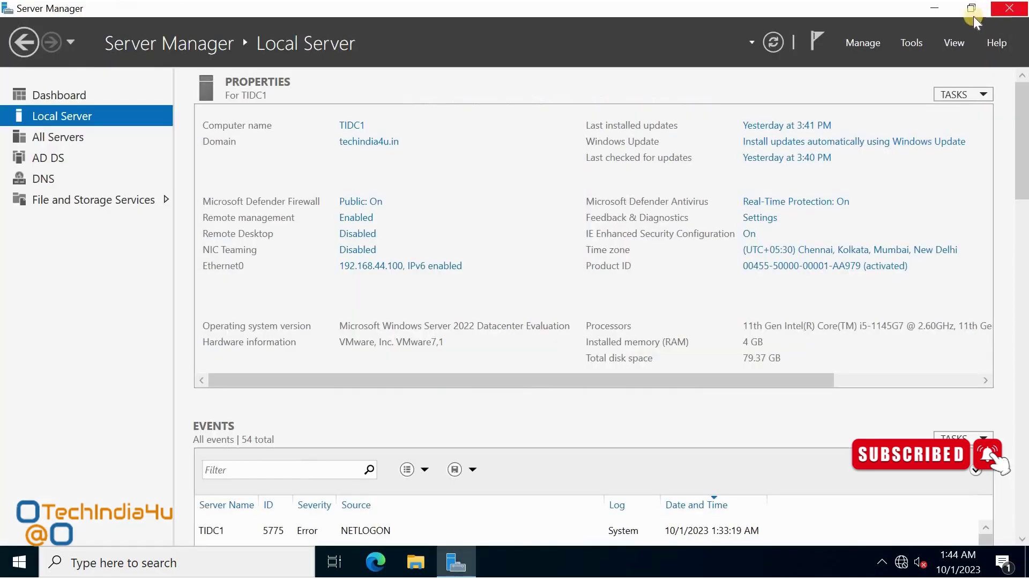
pyautogui.click(1008, 10)
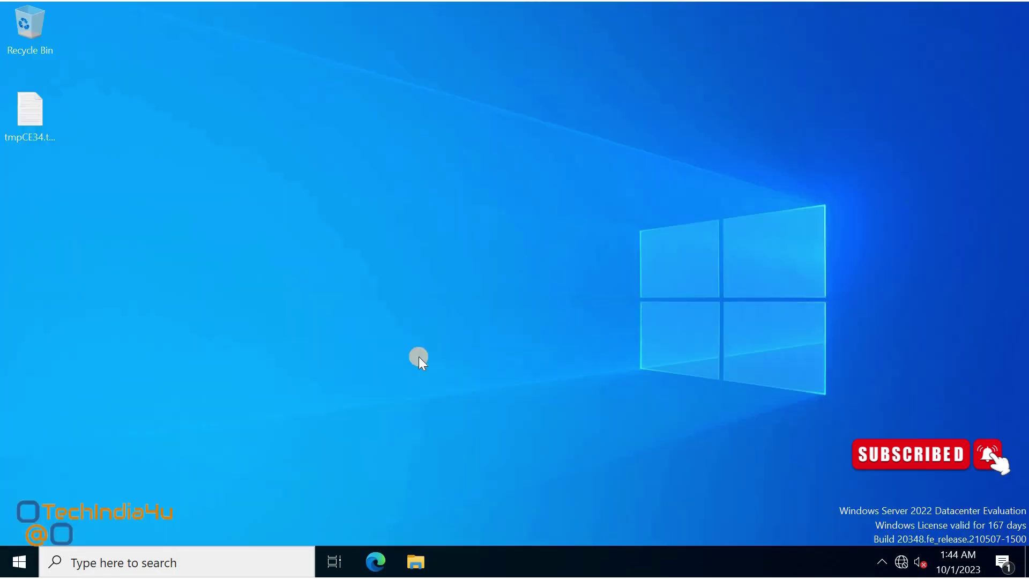
# Step: Find Active Directory Users and Computers among the Windows Administrative Tools and check its pinning options
pyautogui.click(18, 566)
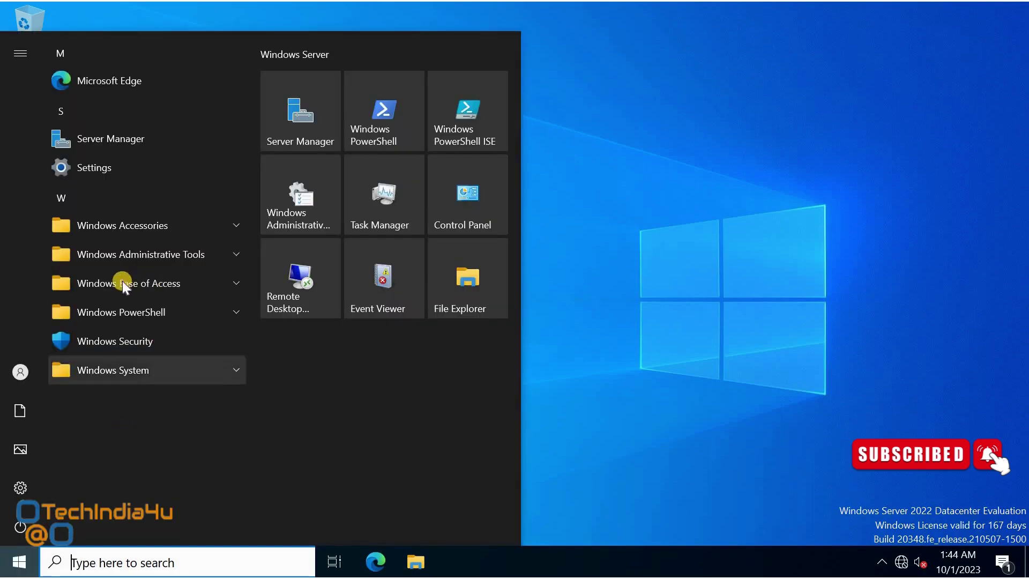
pyautogui.click(213, 260)
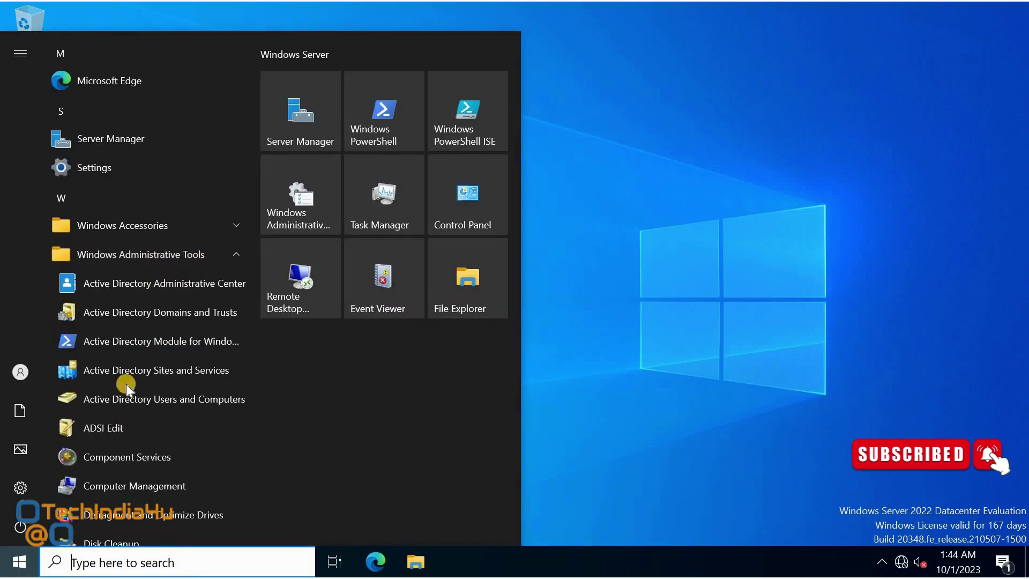
pyautogui.rightClick(194, 409)
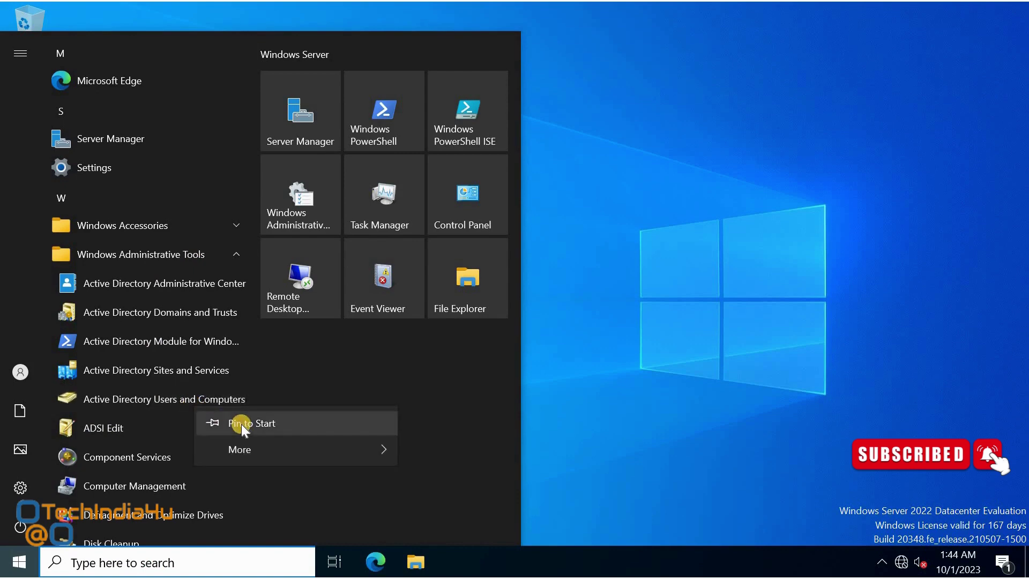
pyautogui.moveTo(271, 449)
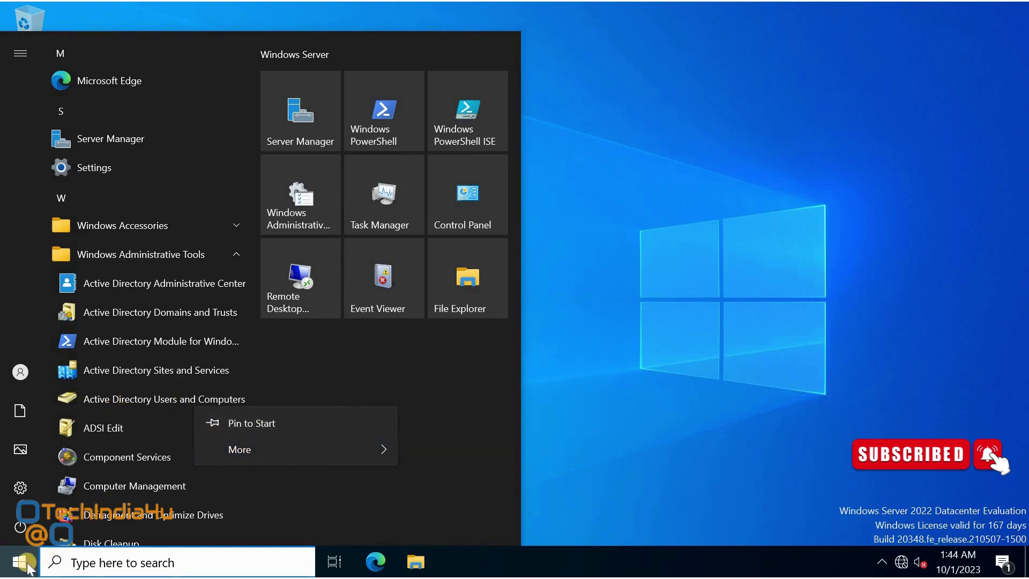
pyautogui.click(677, 349)
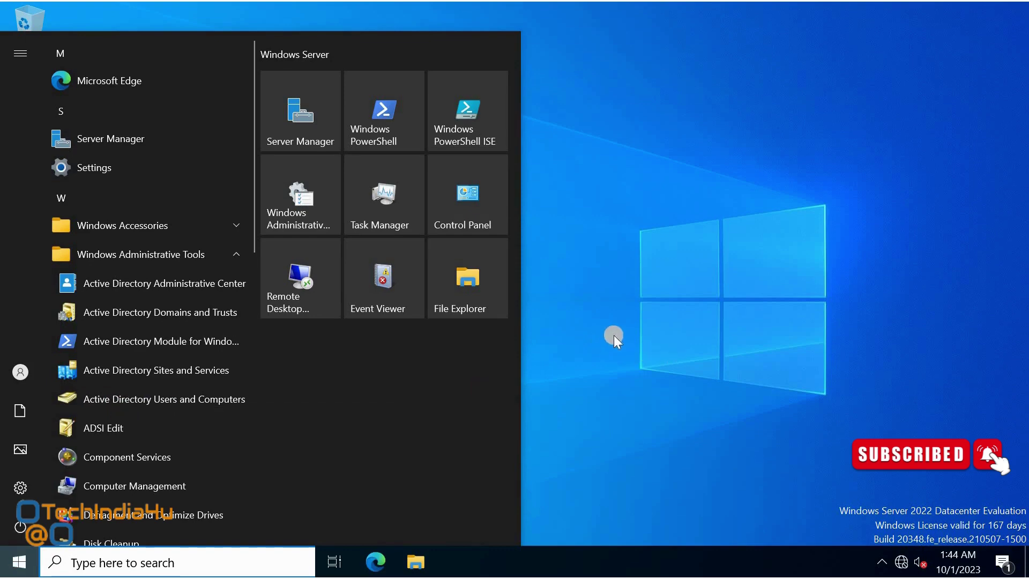
pyautogui.click(615, 337)
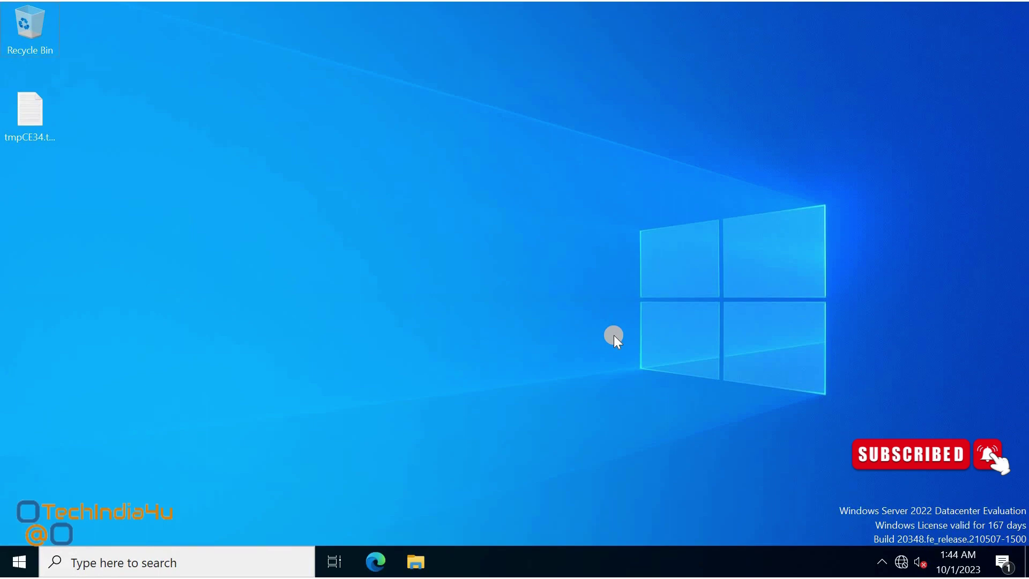
# Step: Launch Active Directory Users and Computers by running dsa.msc
pyautogui.press('super+r')
pyautogui.click(69, 435)
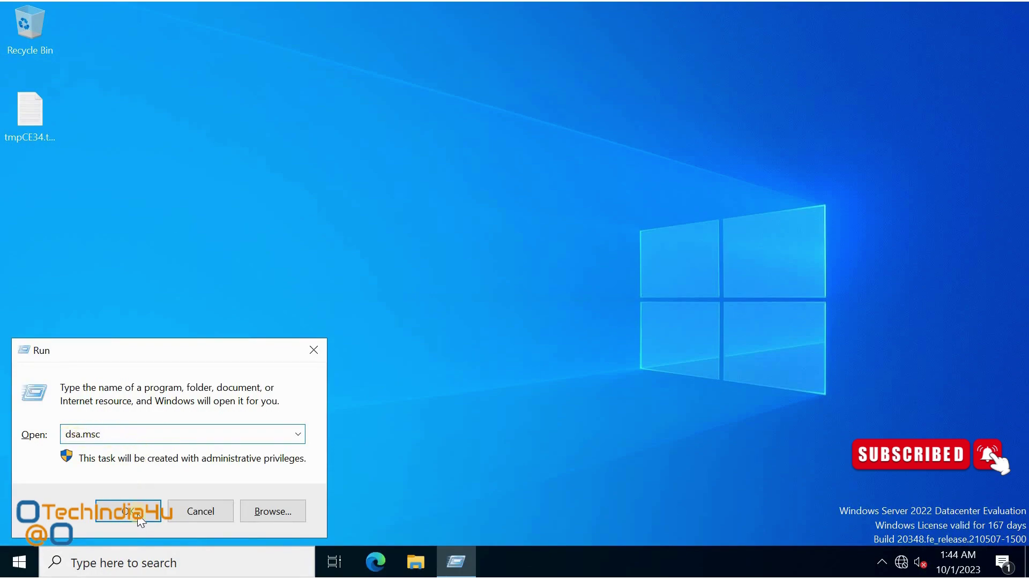
pyautogui.click(138, 516)
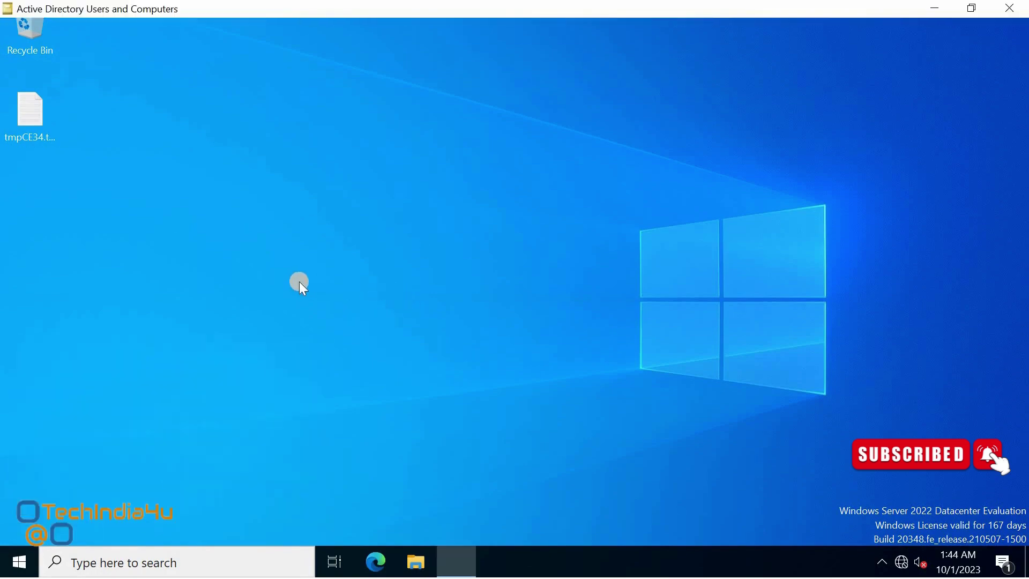